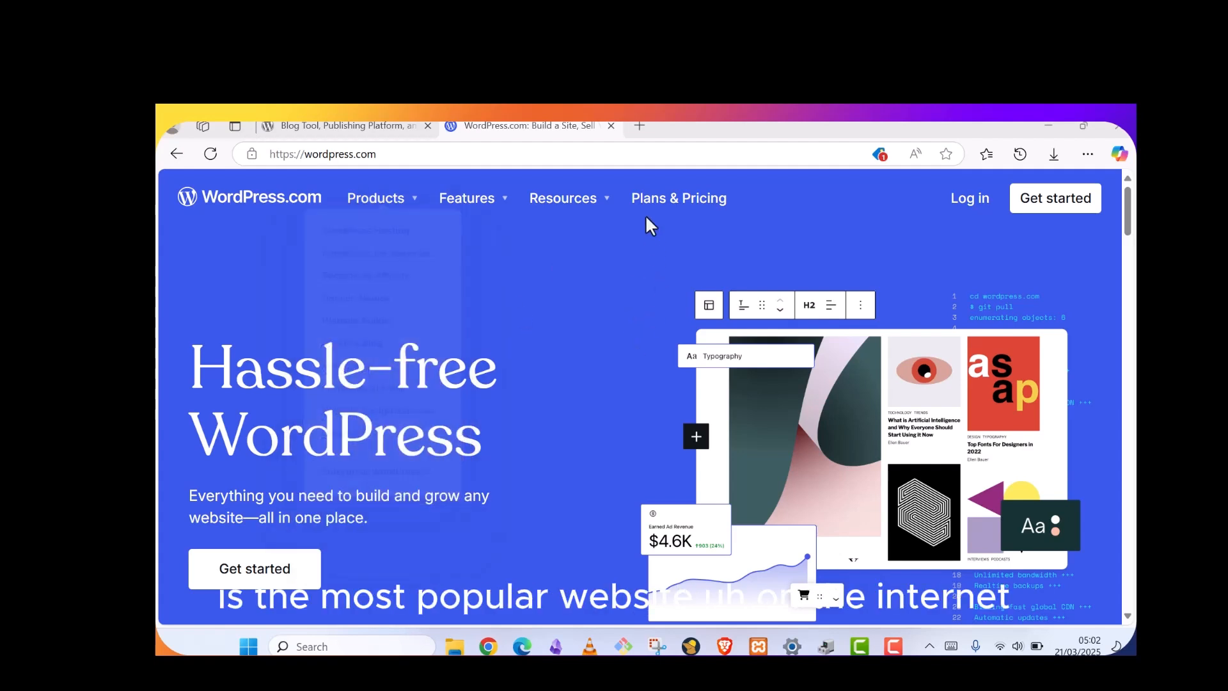
Open a blank new tab and look over the wordpress.org page
{"action": "left_click", "coordinate": [646, 126]}
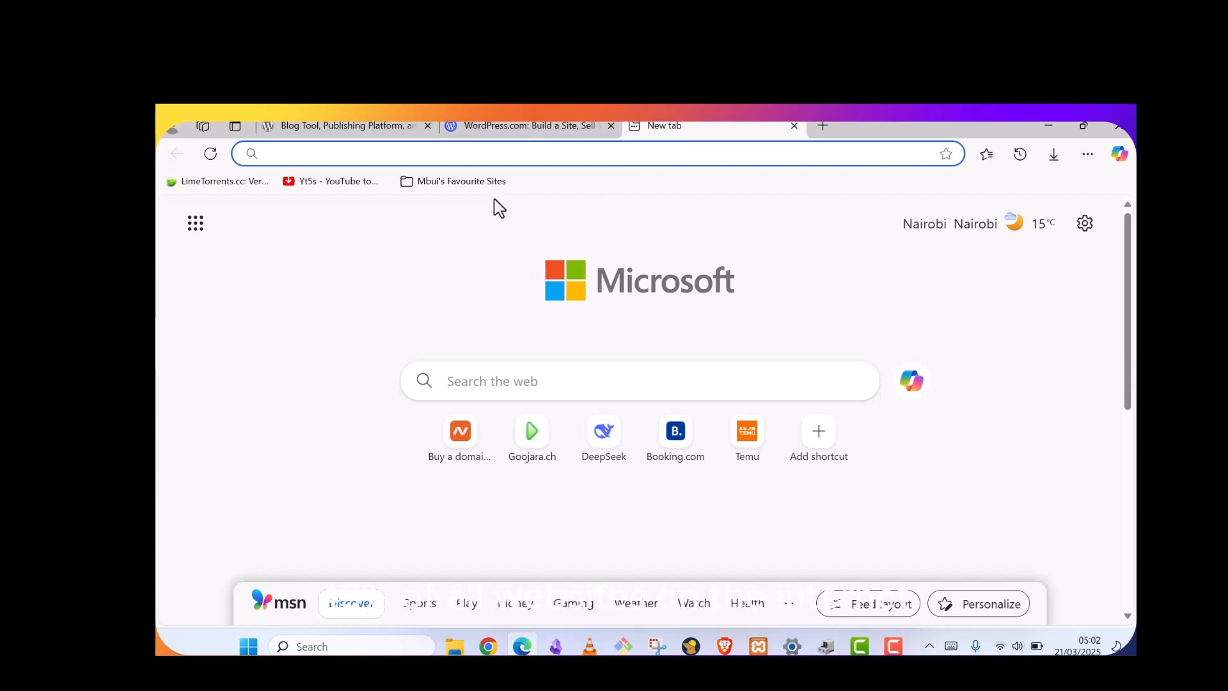
{"action": "left_click", "coordinate": [382, 126]}
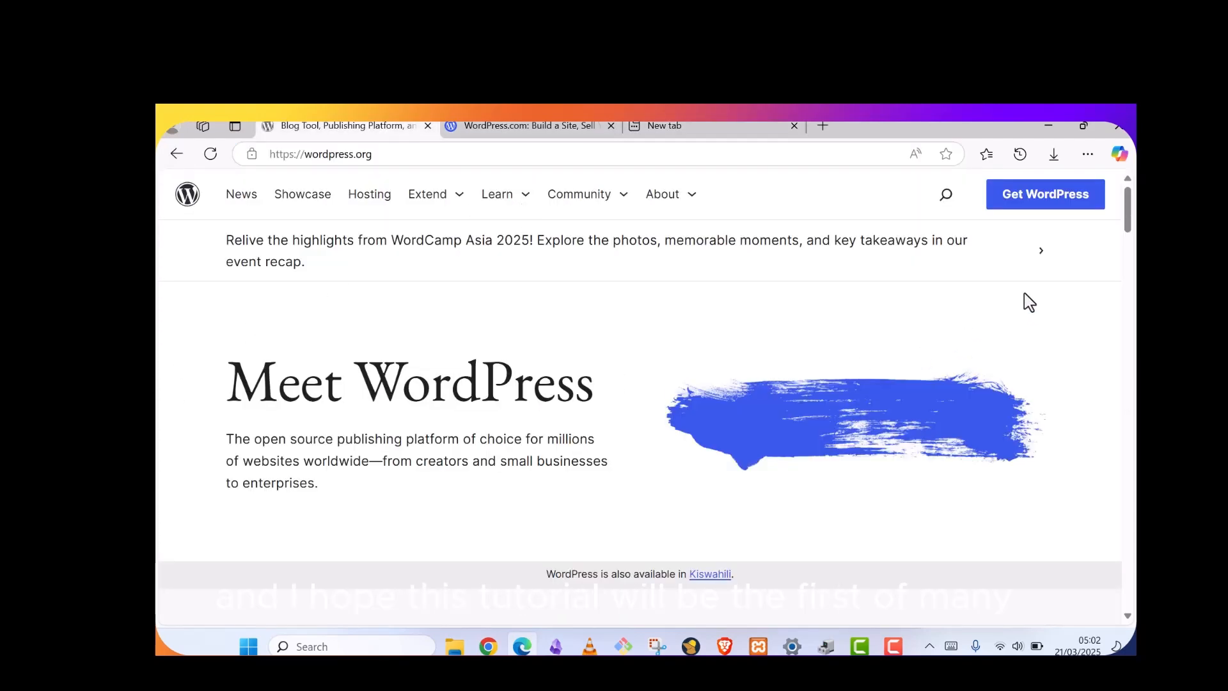
{"action": "scroll", "coordinate": [1024, 294], "scroll_direction": "down", "scroll_amount": 5}
{"action": "scroll", "coordinate": [1025, 294], "scroll_direction": "up", "scroll_amount": 5}
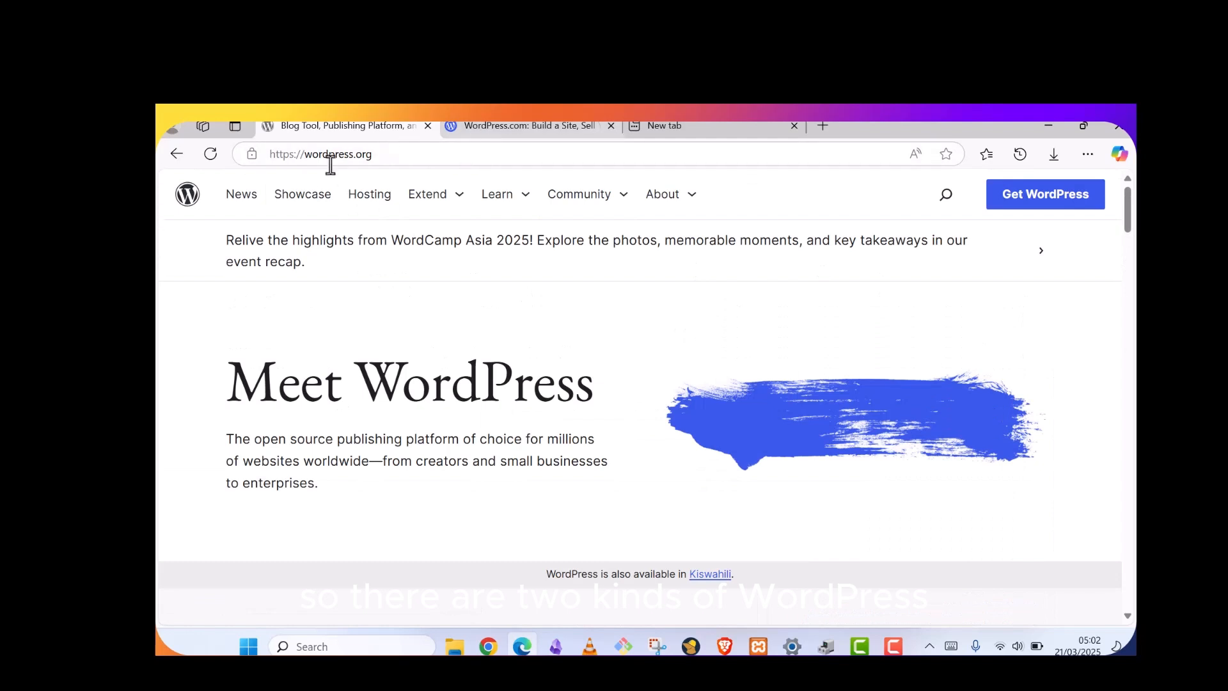
Browse the WordPress.com site for comparison, then close its tab
{"action": "left_click", "coordinate": [483, 130]}
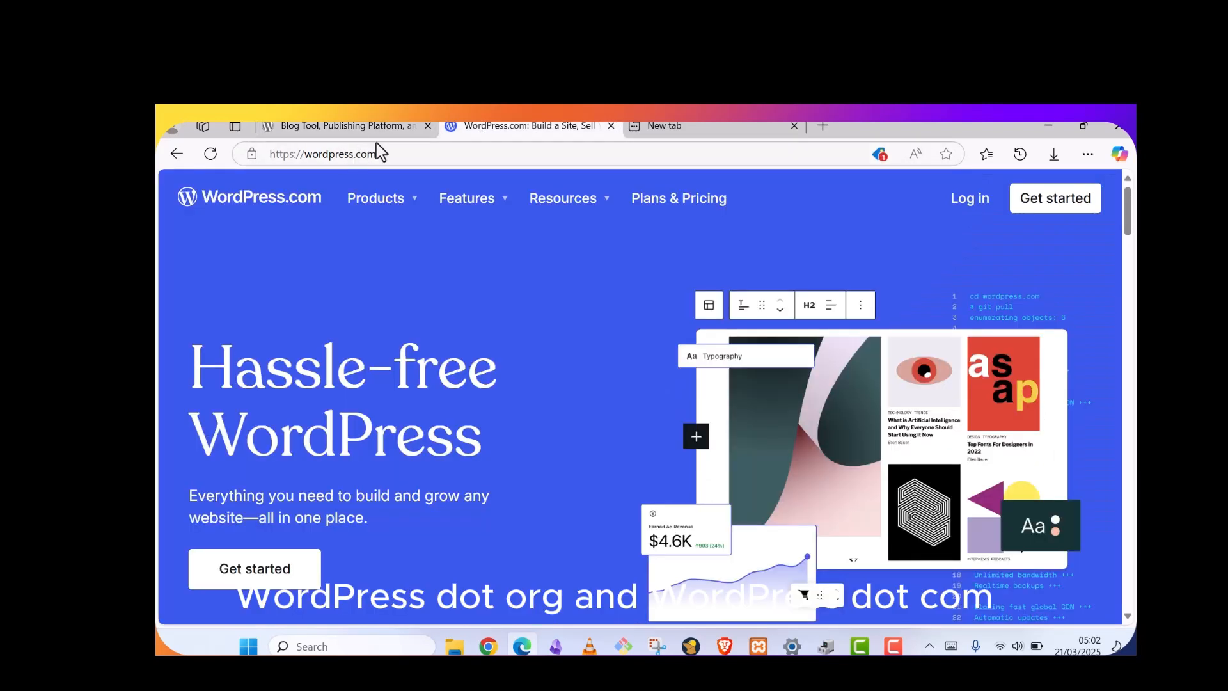
{"action": "left_click", "coordinate": [428, 154]}
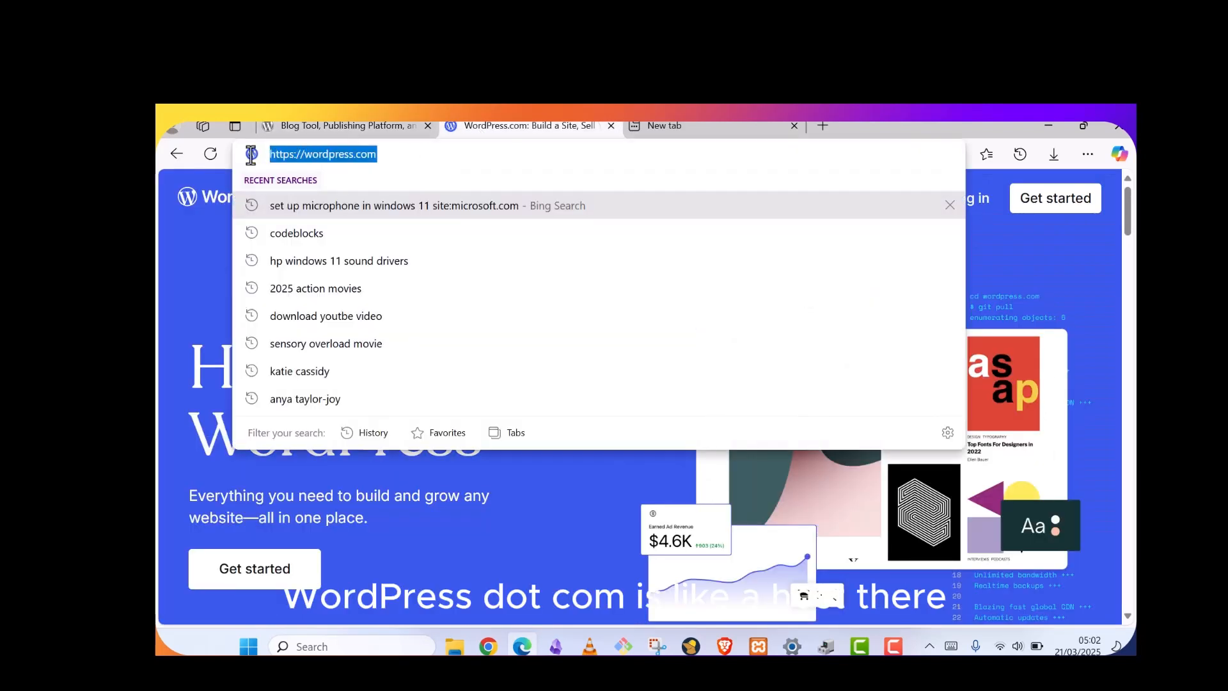
{"action": "left_click", "coordinate": [418, 149]}
{"action": "left_click", "coordinate": [261, 291]}
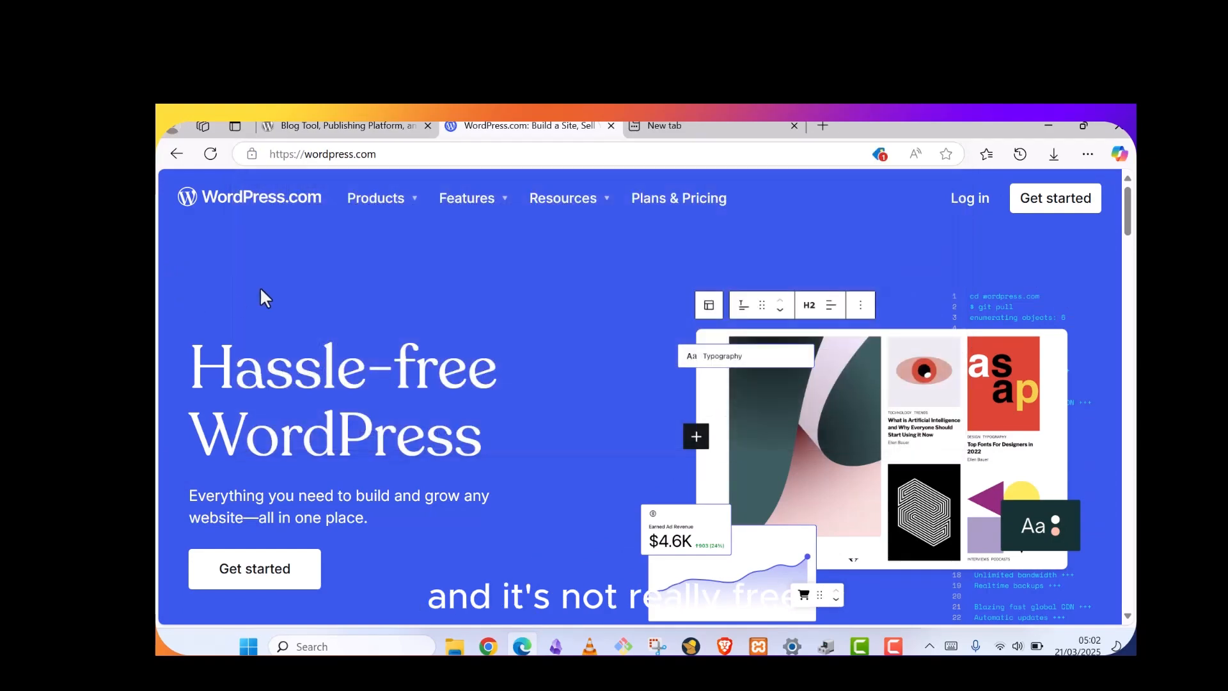
{"action": "scroll", "coordinate": [496, 214], "scroll_direction": "down", "scroll_amount": 6}
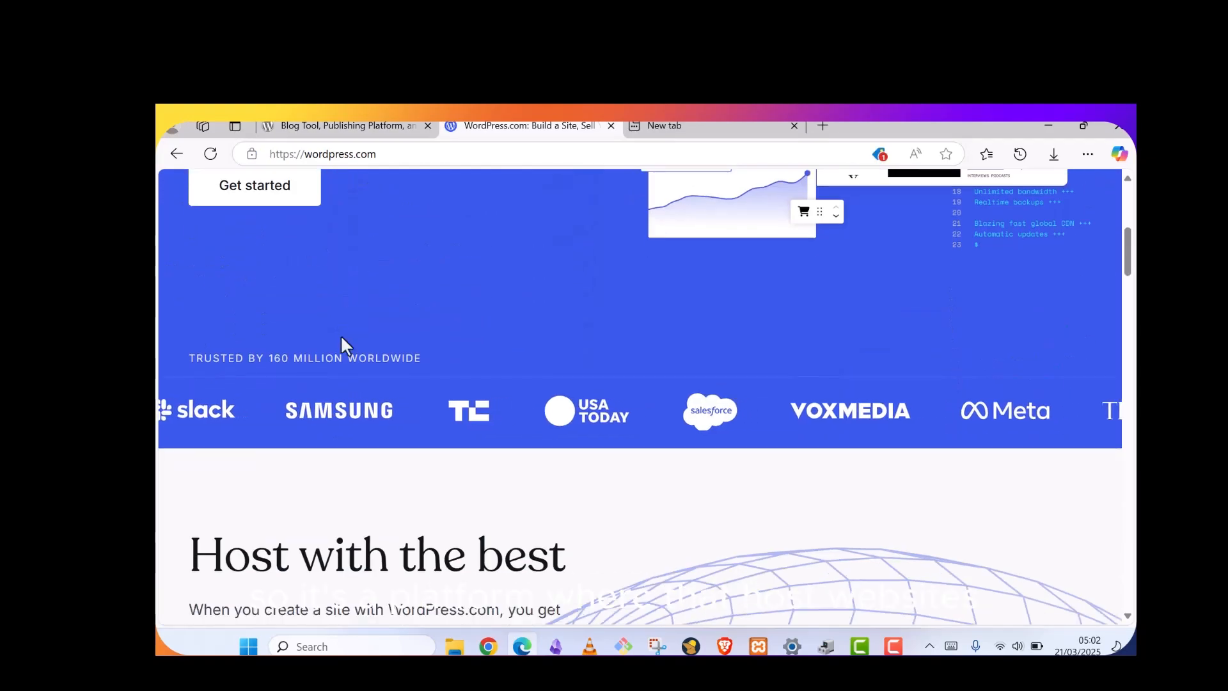
{"action": "scroll", "coordinate": [343, 342], "scroll_direction": "up", "scroll_amount": 4}
{"action": "scroll", "coordinate": [343, 339], "scroll_direction": "down", "scroll_amount": 5}
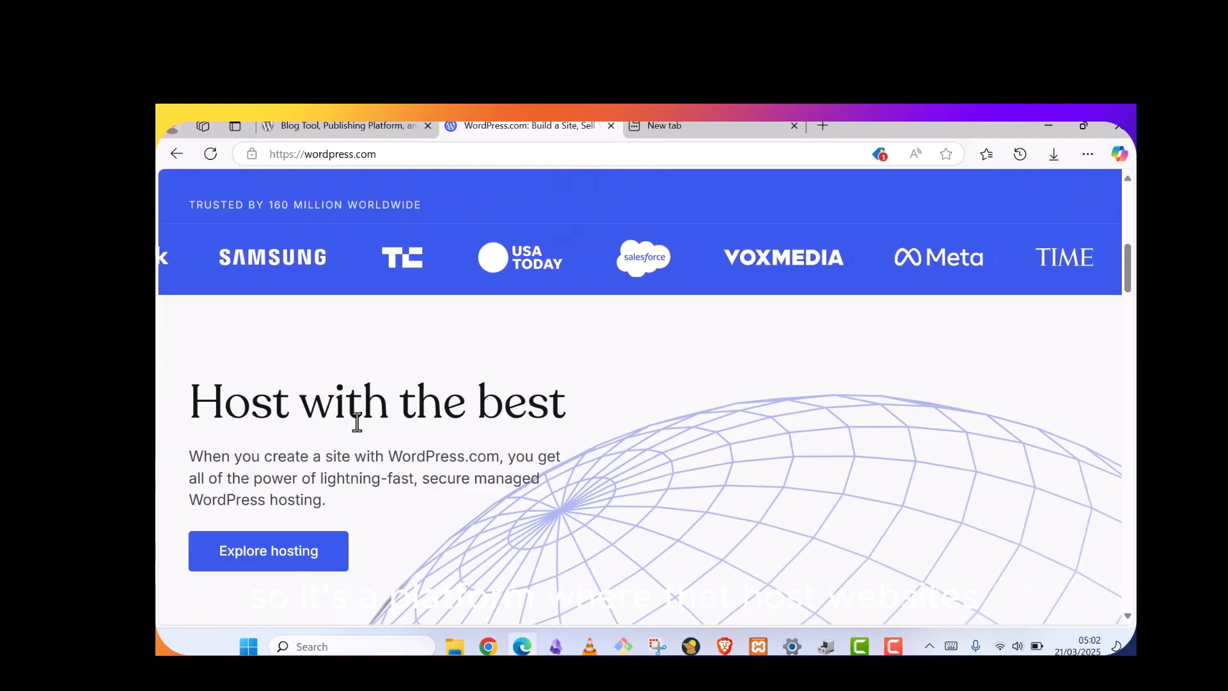
{"action": "scroll", "coordinate": [357, 422], "scroll_direction": "down", "scroll_amount": 4}
{"action": "scroll", "coordinate": [356, 428], "scroll_direction": "down", "scroll_amount": 2}
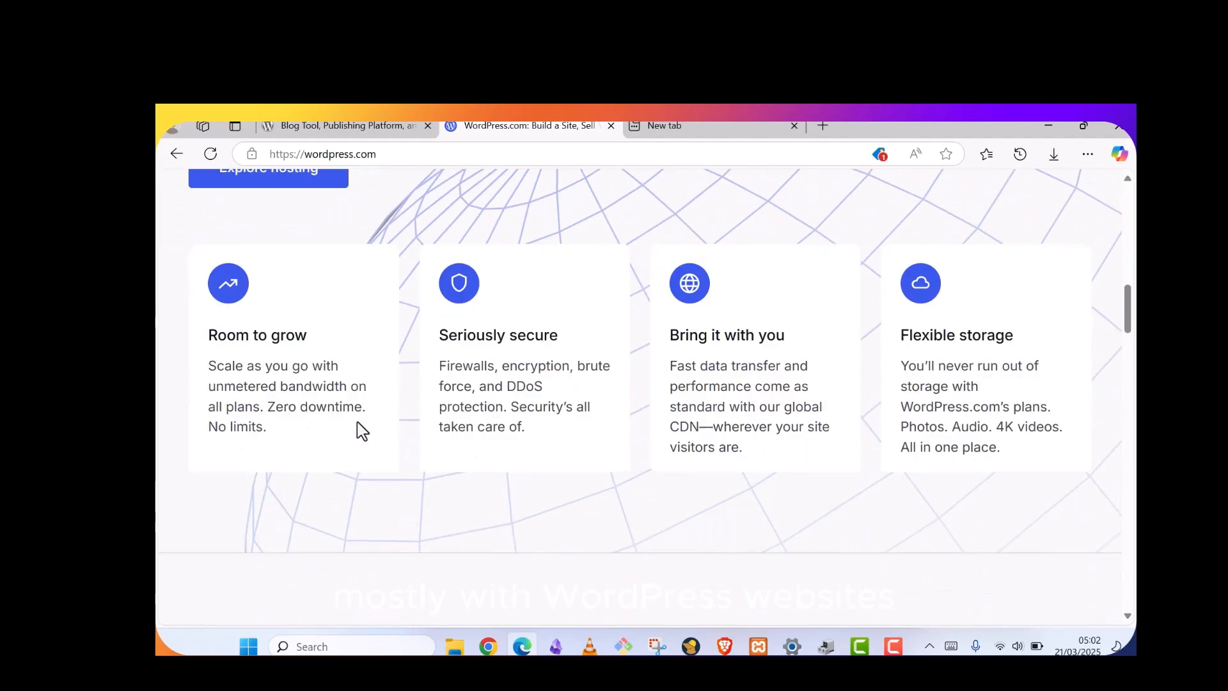
{"action": "scroll", "coordinate": [367, 430], "scroll_direction": "up", "scroll_amount": 5}
{"action": "scroll", "coordinate": [367, 430], "scroll_direction": "up", "scroll_amount": 6}
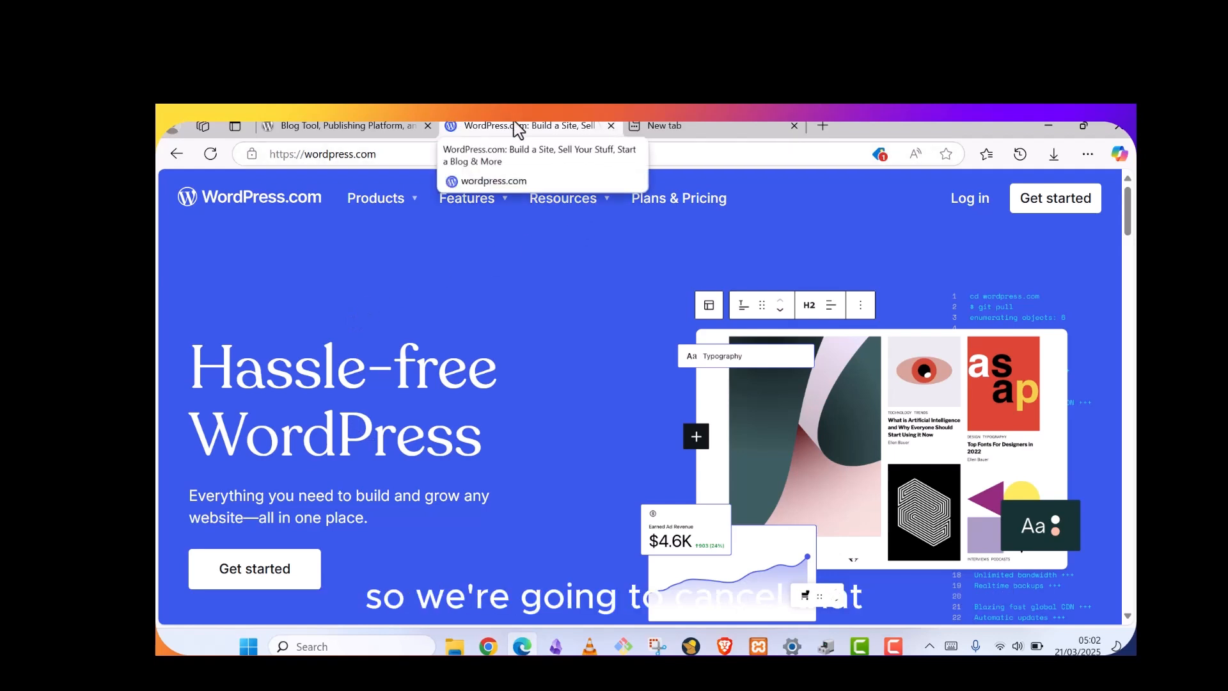
{"action": "left_click", "coordinate": [611, 126]}
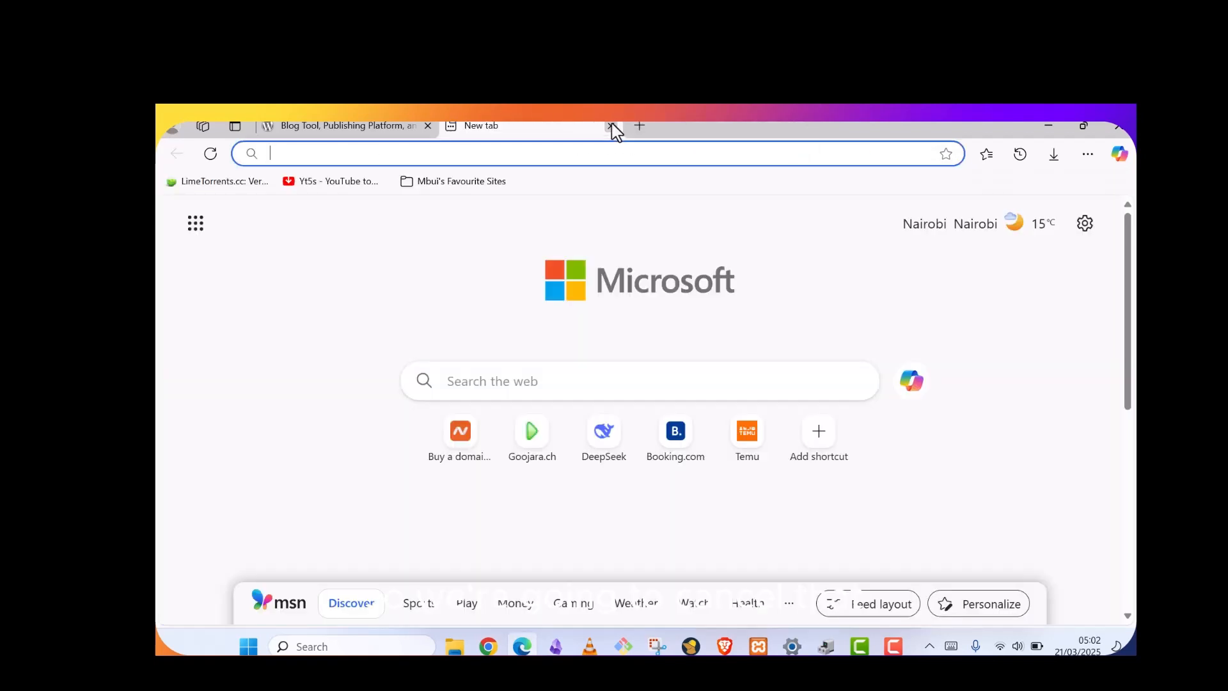
Open and read through the WordPress 6.7 release page on wordpress.org
{"action": "left_click", "coordinate": [392, 127]}
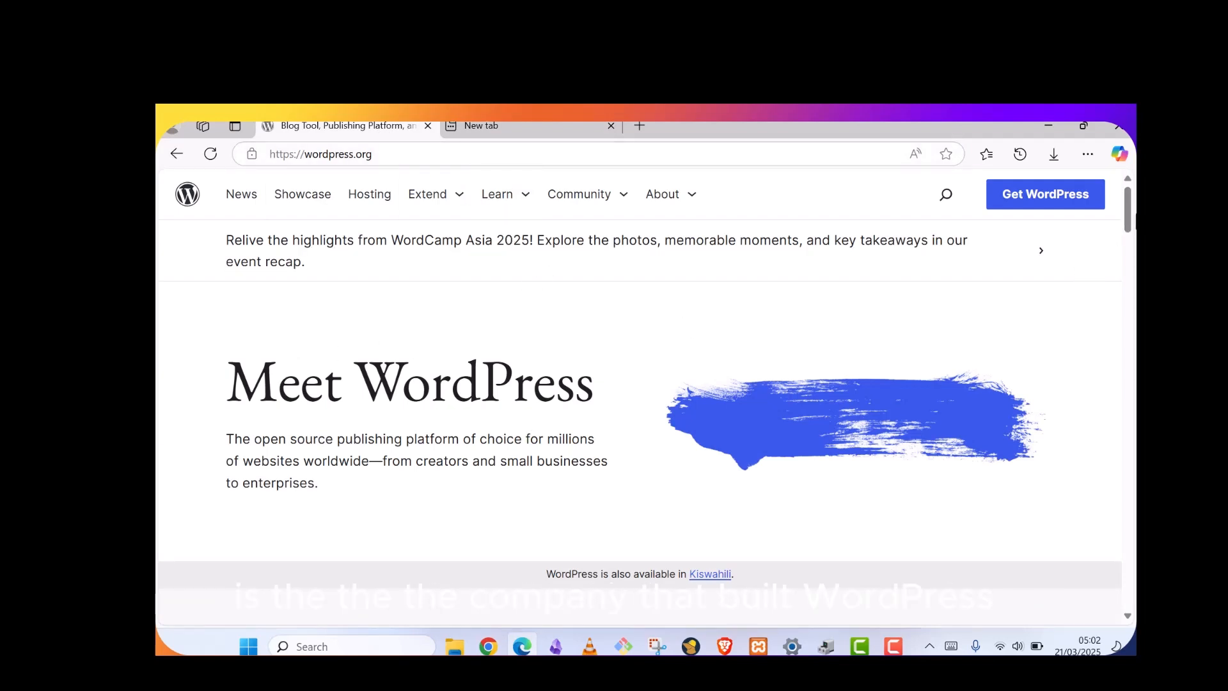
{"action": "scroll", "coordinate": [315, 346], "scroll_direction": "down", "scroll_amount": 6}
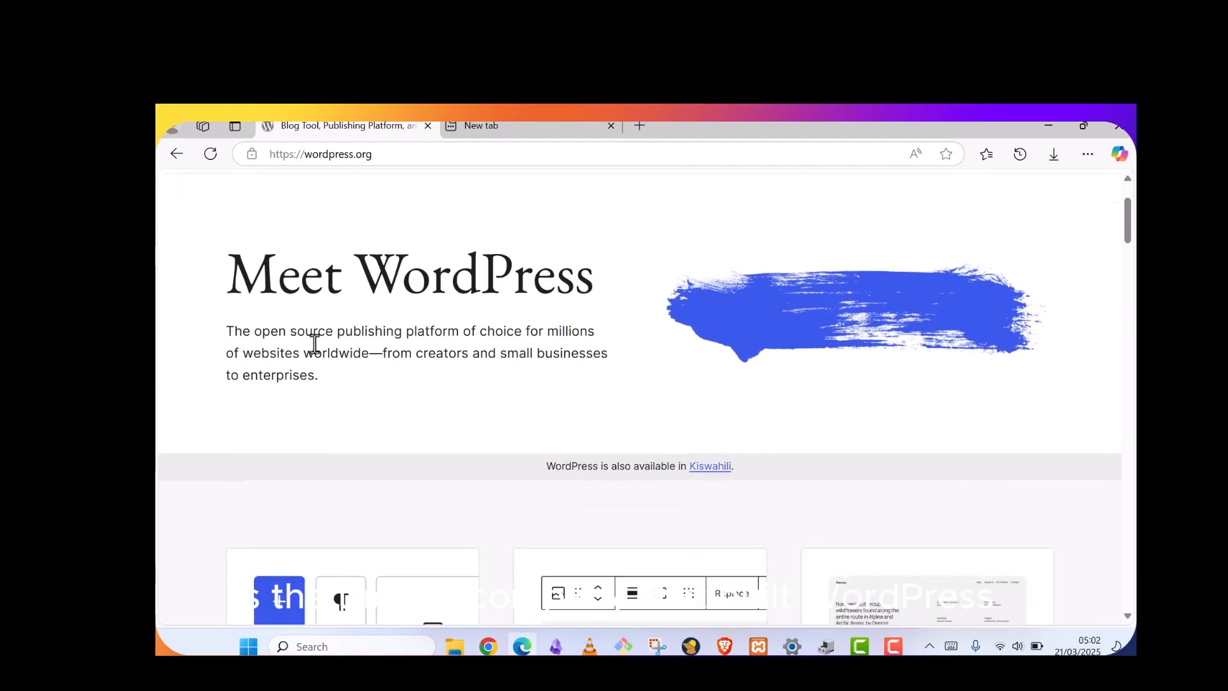
{"action": "scroll", "coordinate": [315, 352], "scroll_direction": "down", "scroll_amount": 5}
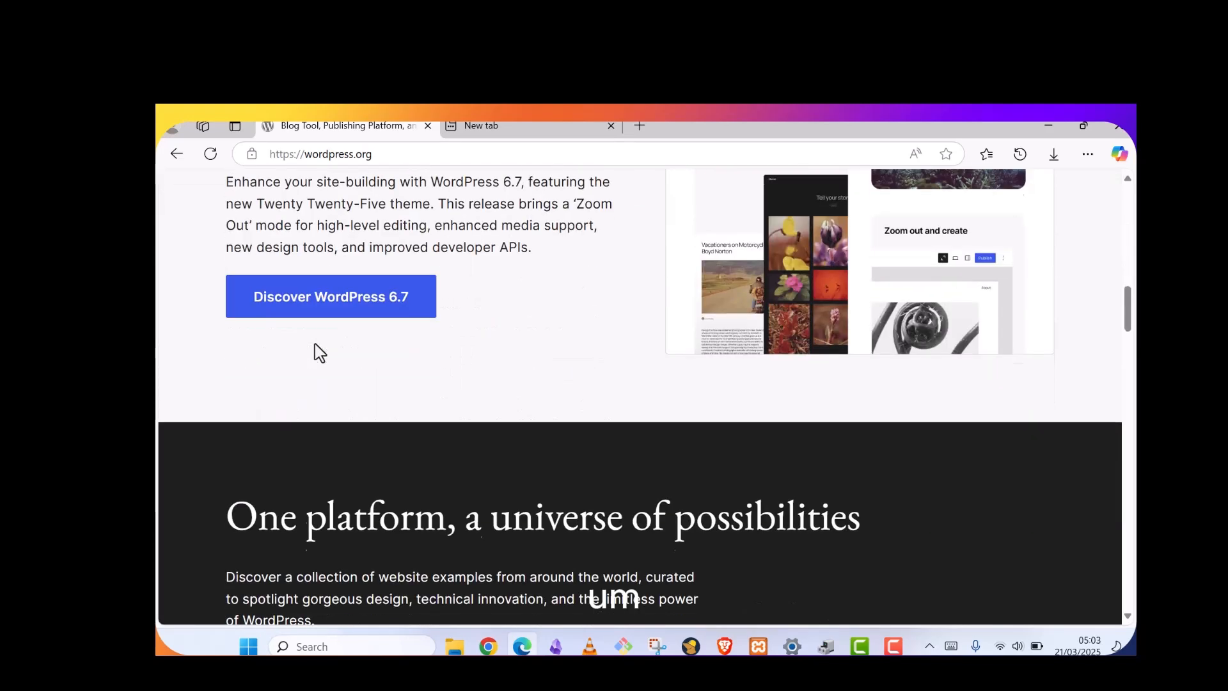
{"action": "left_click", "coordinate": [328, 305]}
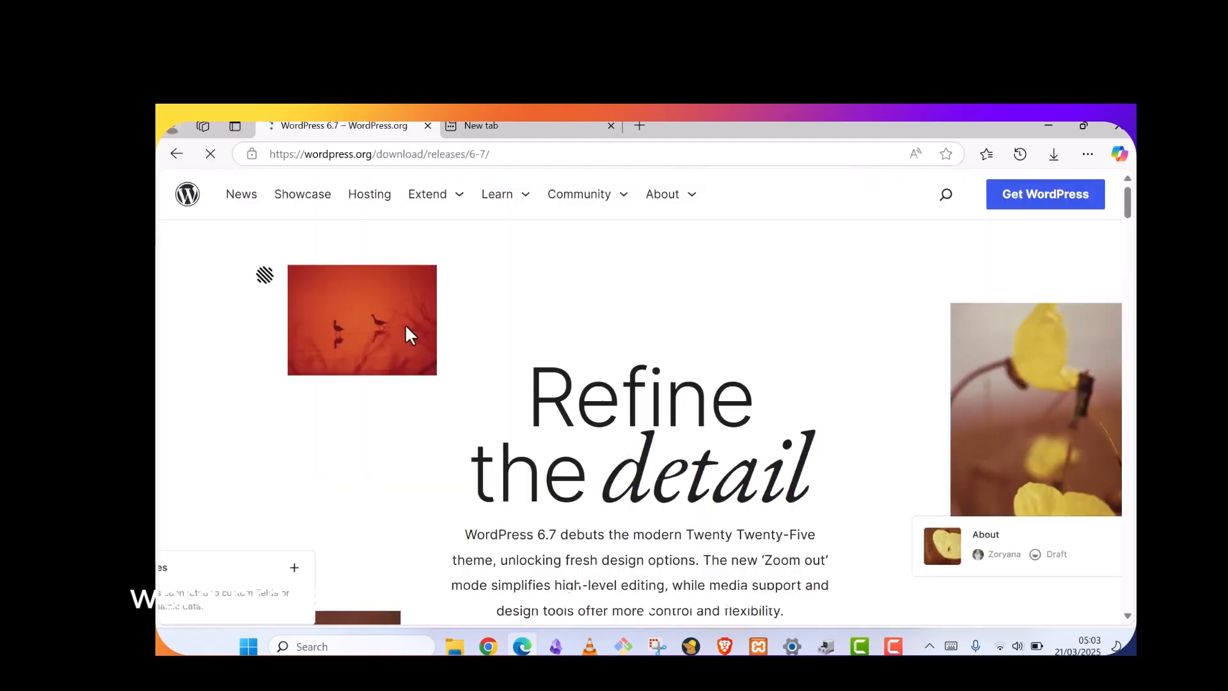
{"action": "scroll", "coordinate": [570, 247], "scroll_direction": "down", "scroll_amount": 15}
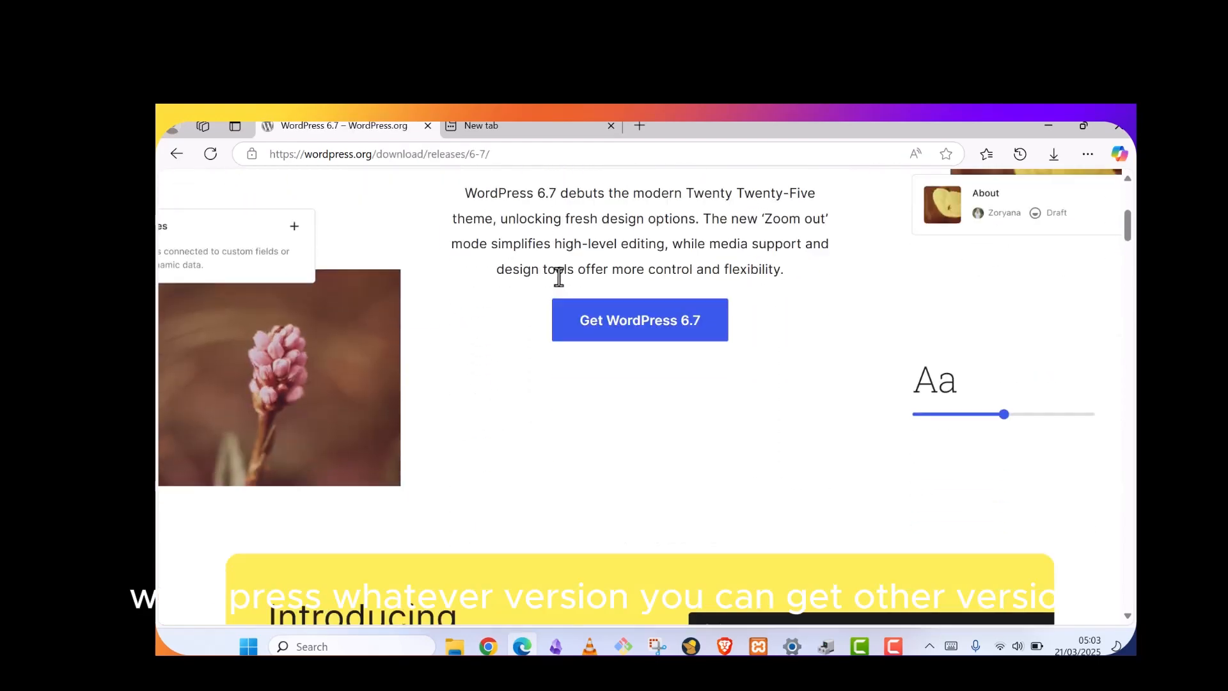
{"action": "scroll", "coordinate": [508, 362], "scroll_direction": "up", "scroll_amount": 8}
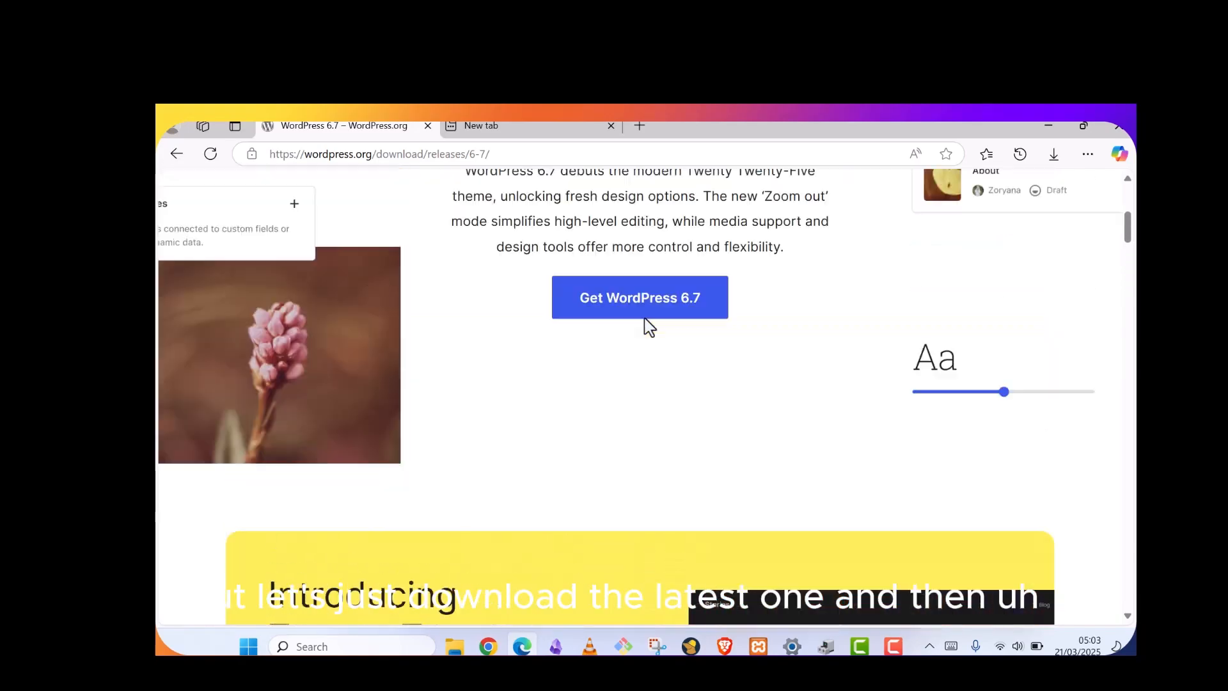
{"action": "scroll", "coordinate": [644, 323], "scroll_direction": "down", "scroll_amount": 12}
{"action": "scroll", "coordinate": [644, 347], "scroll_direction": "down", "scroll_amount": 15}
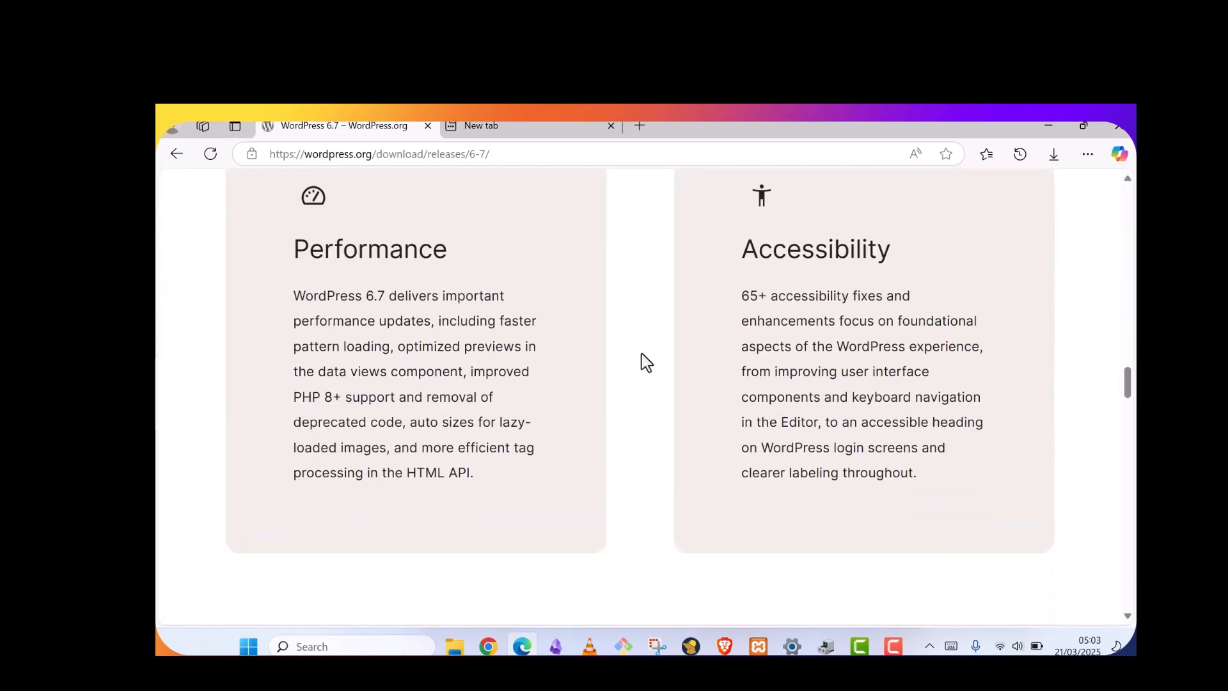
{"action": "scroll", "coordinate": [641, 354], "scroll_direction": "down", "scroll_amount": 15}
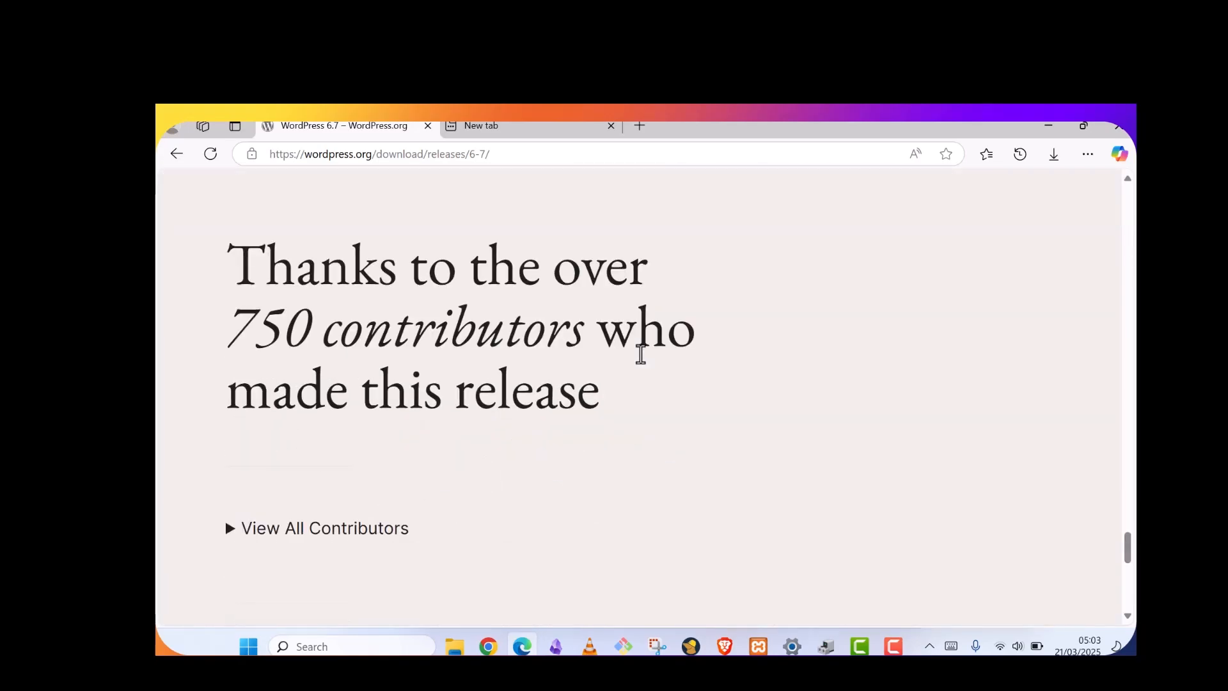
{"action": "scroll", "coordinate": [702, 318], "scroll_direction": "up", "scroll_amount": 15}
{"action": "scroll", "coordinate": [748, 275], "scroll_direction": "up", "scroll_amount": 15}
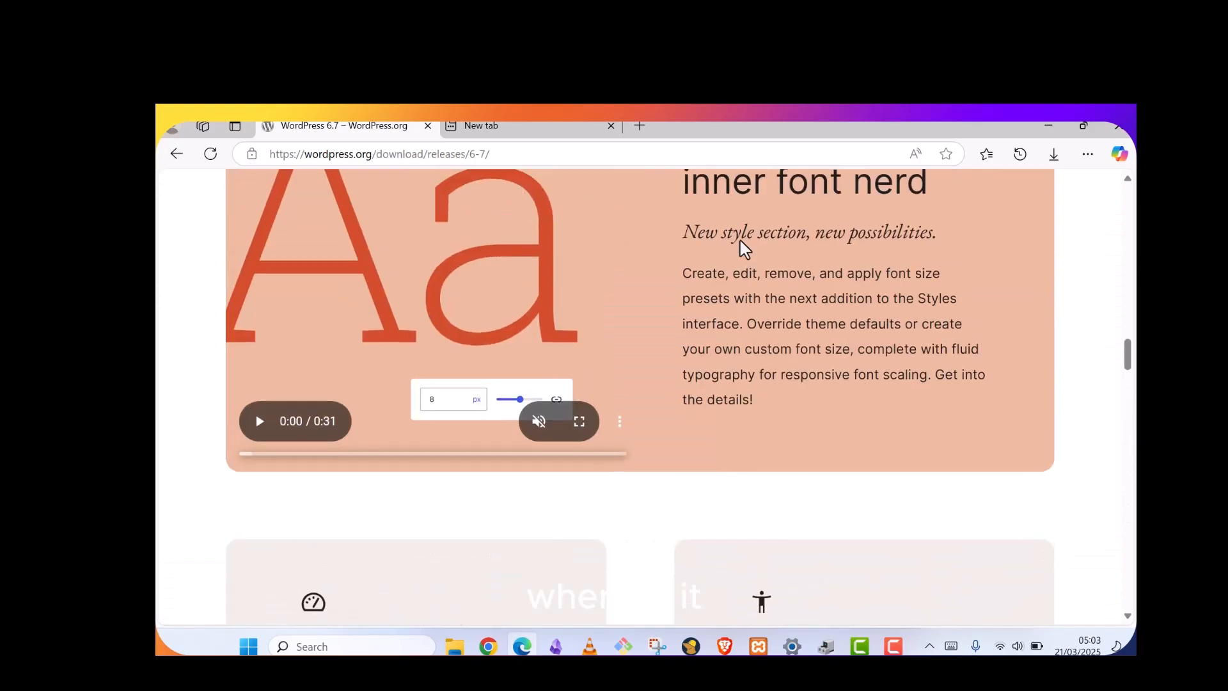
{"action": "scroll", "coordinate": [740, 243], "scroll_direction": "up", "scroll_amount": 10}
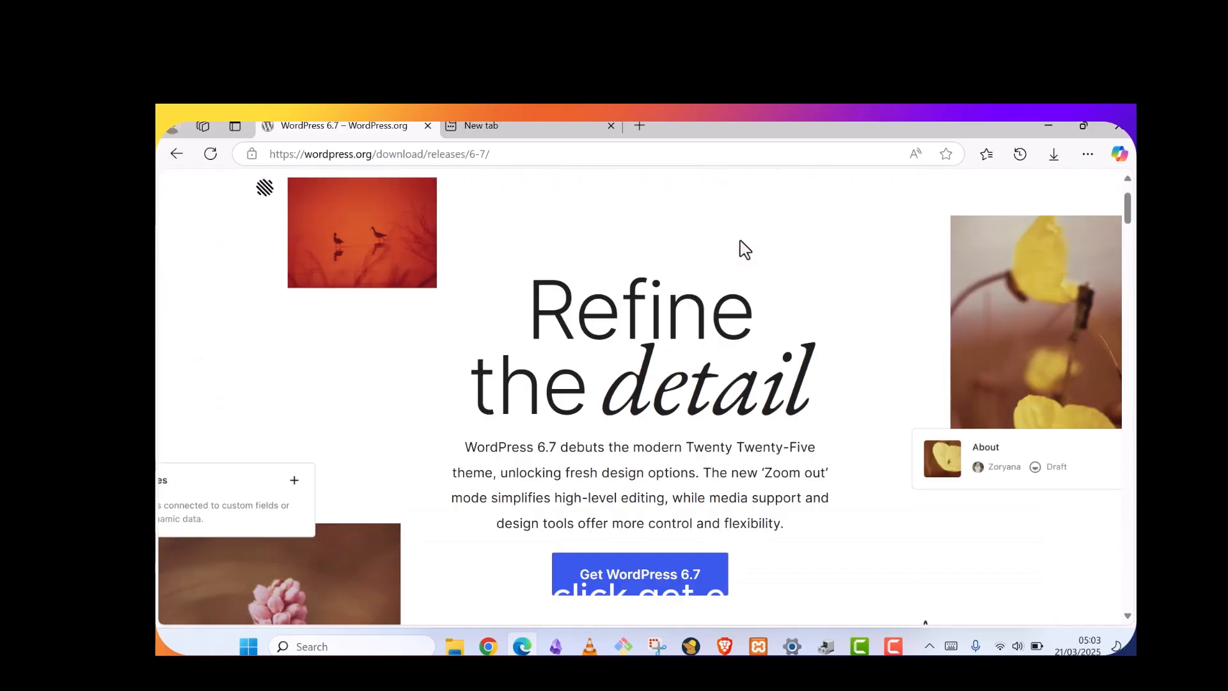
{"action": "scroll", "coordinate": [665, 441], "scroll_direction": "down", "scroll_amount": 2}
Download wordpress-6.7.2.zip from the Get WordPress page and show it in its folder
{"action": "left_click", "coordinate": [666, 439]}
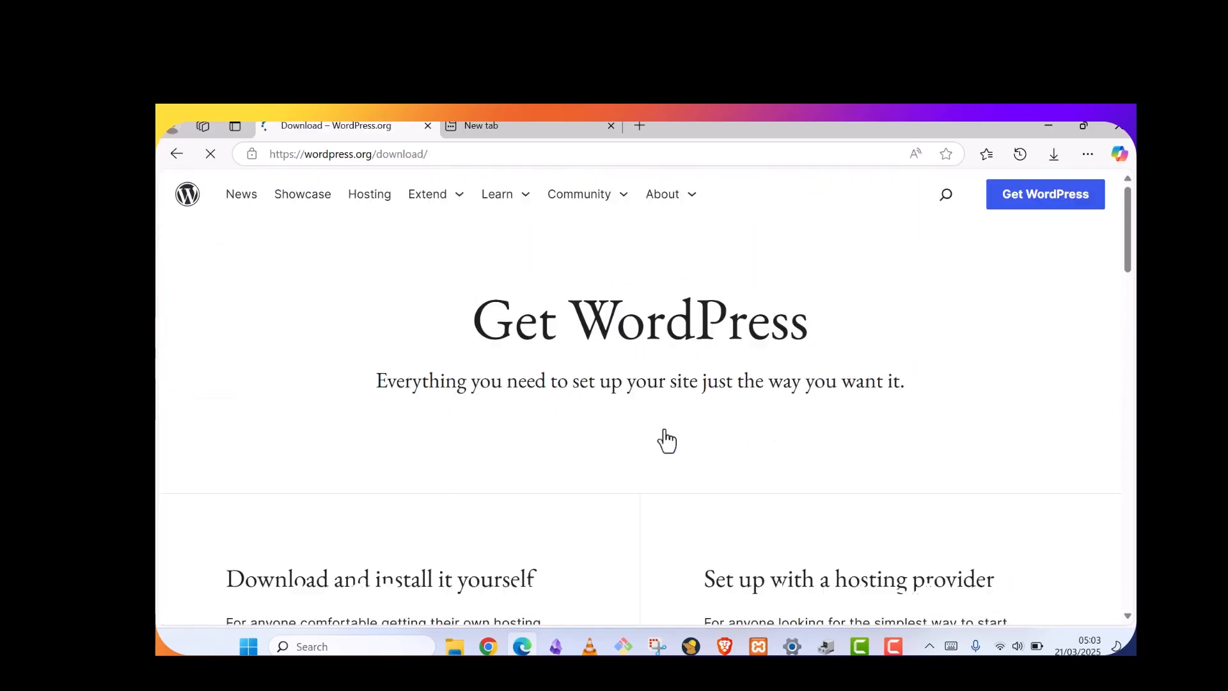
{"action": "left_click", "coordinate": [1047, 163]}
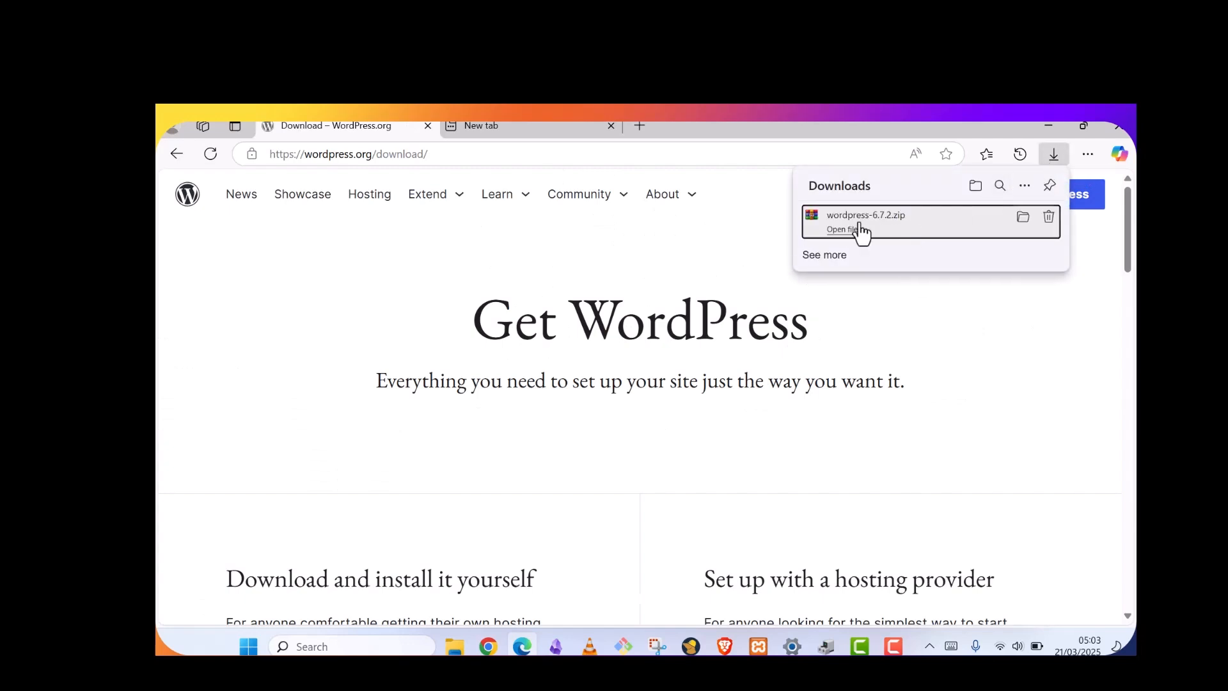
{"action": "left_click", "coordinate": [1022, 225]}
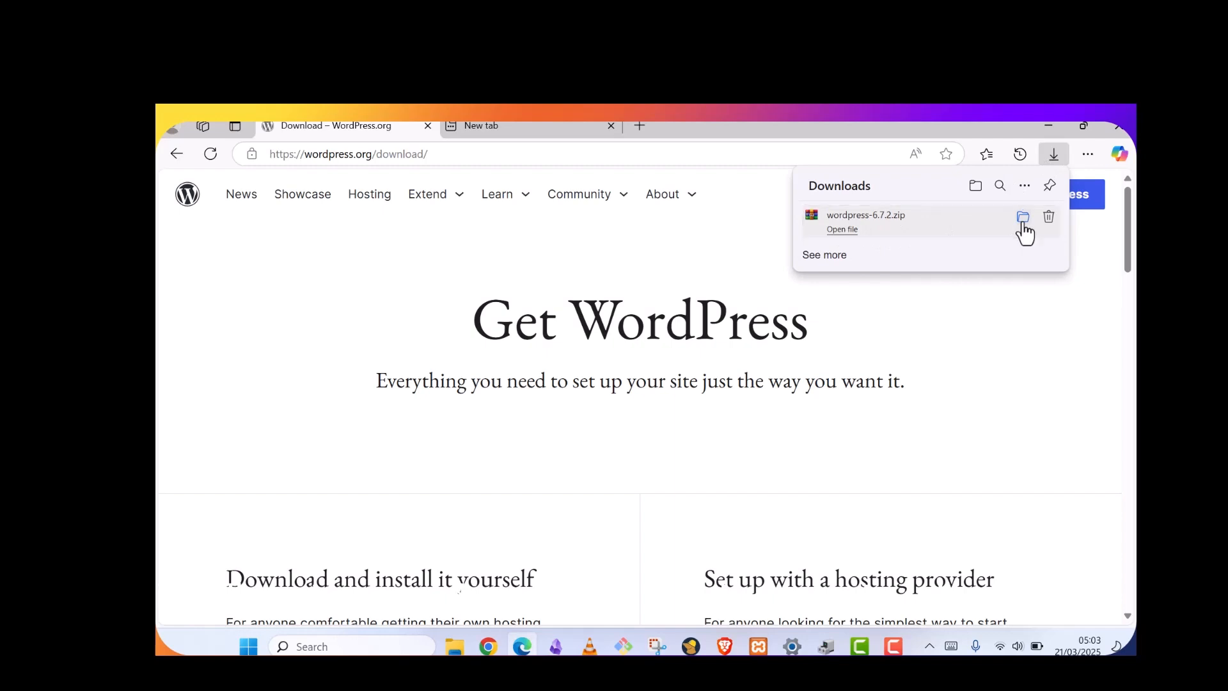
Select the wordpress-6.7.2.zip archive and check its extraction options
{"action": "left_click", "coordinate": [746, 382]}
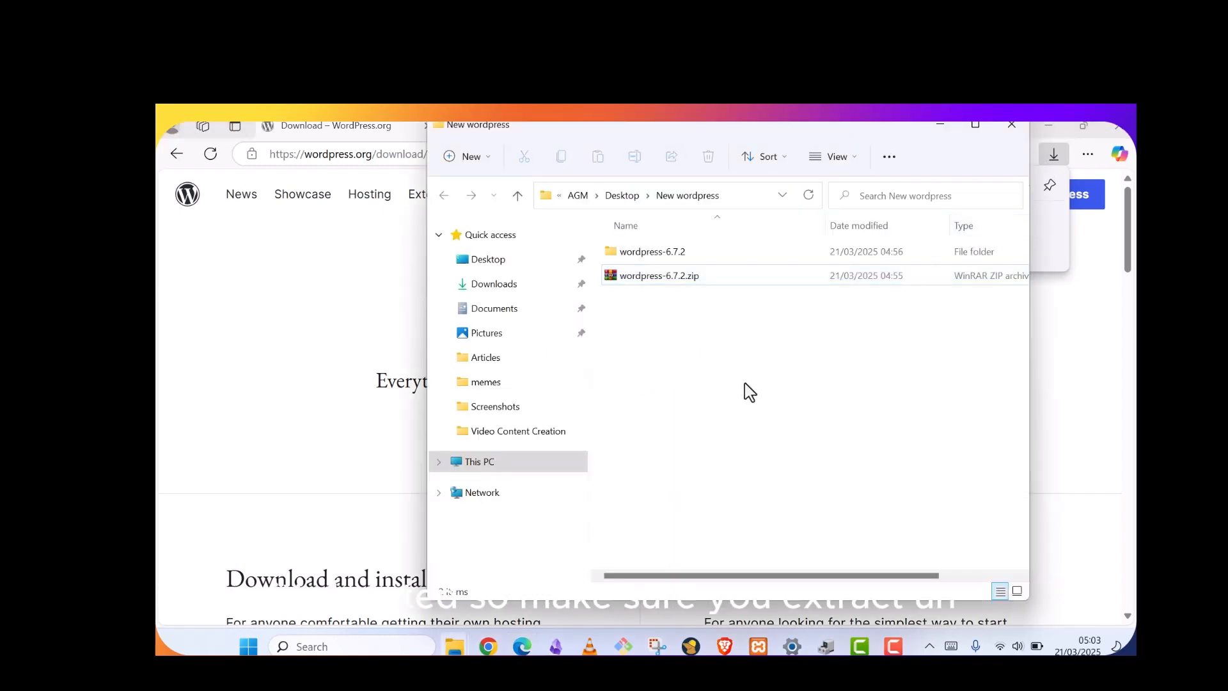
{"action": "left_click", "coordinate": [650, 282]}
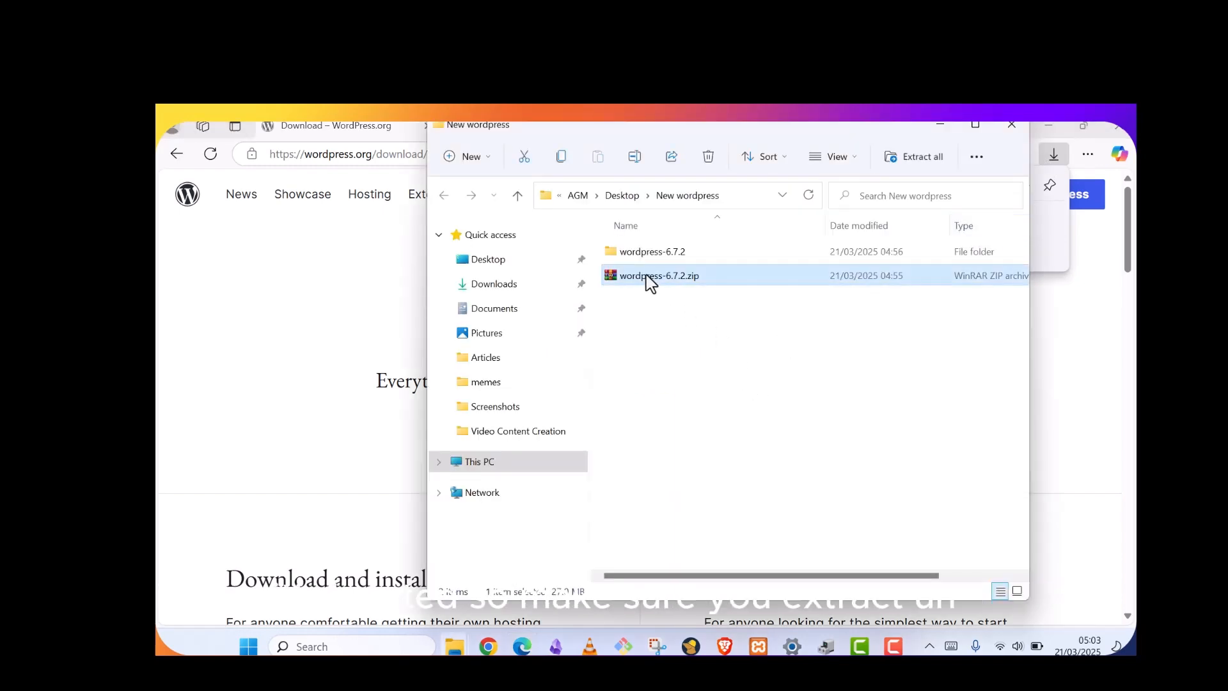
{"action": "left_click", "coordinate": [650, 359]}
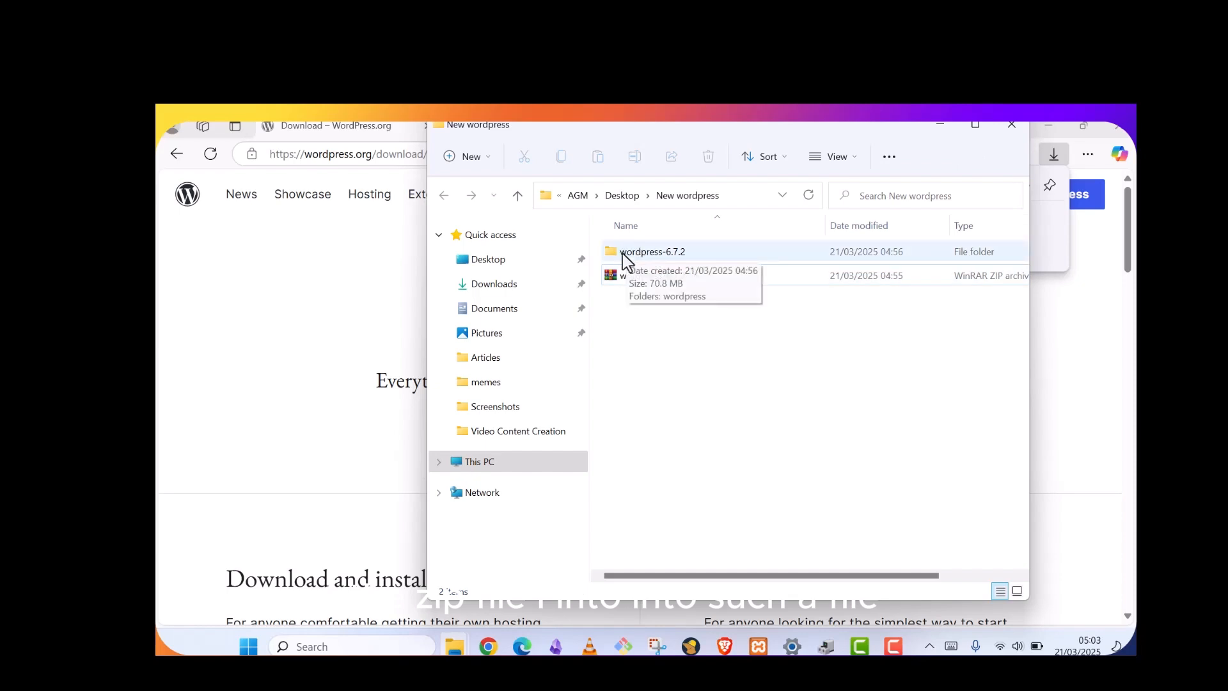
{"action": "left_click", "coordinate": [616, 280]}
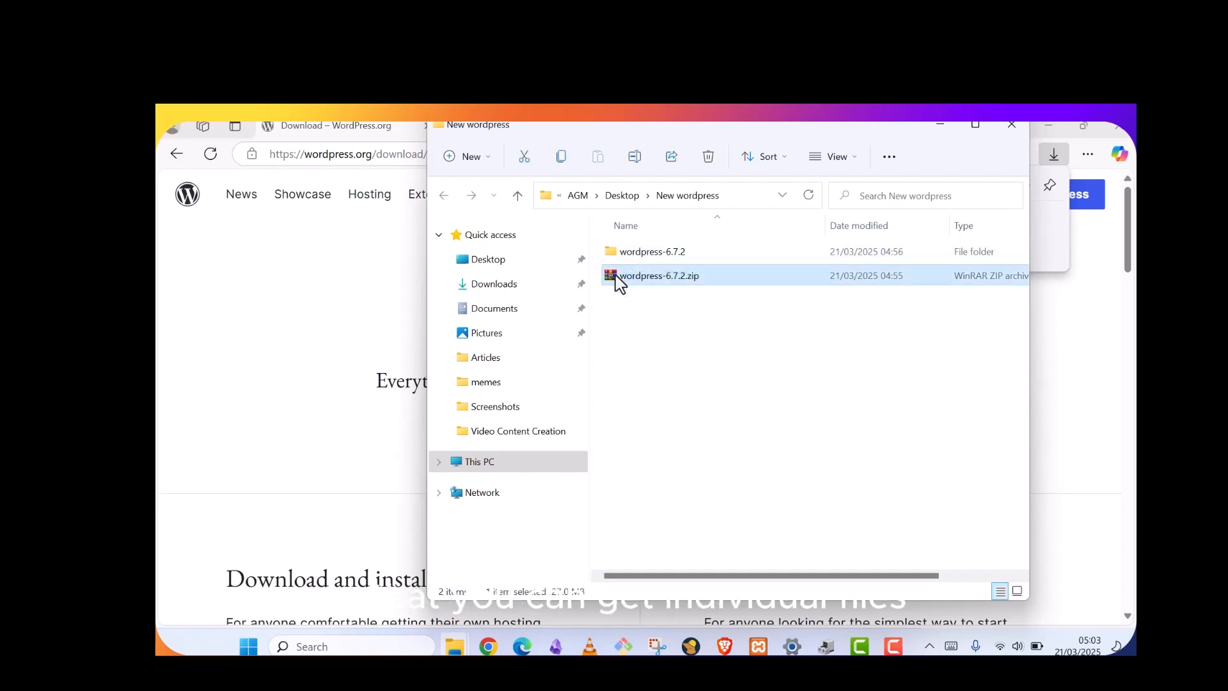
{"action": "right_click", "coordinate": [616, 279]}
{"action": "left_click", "coordinate": [679, 277]}
Look inside wordpress-6.7.2 and its wordpress subfolder, then go back and select wordpress
{"action": "double_click", "coordinate": [663, 253]}
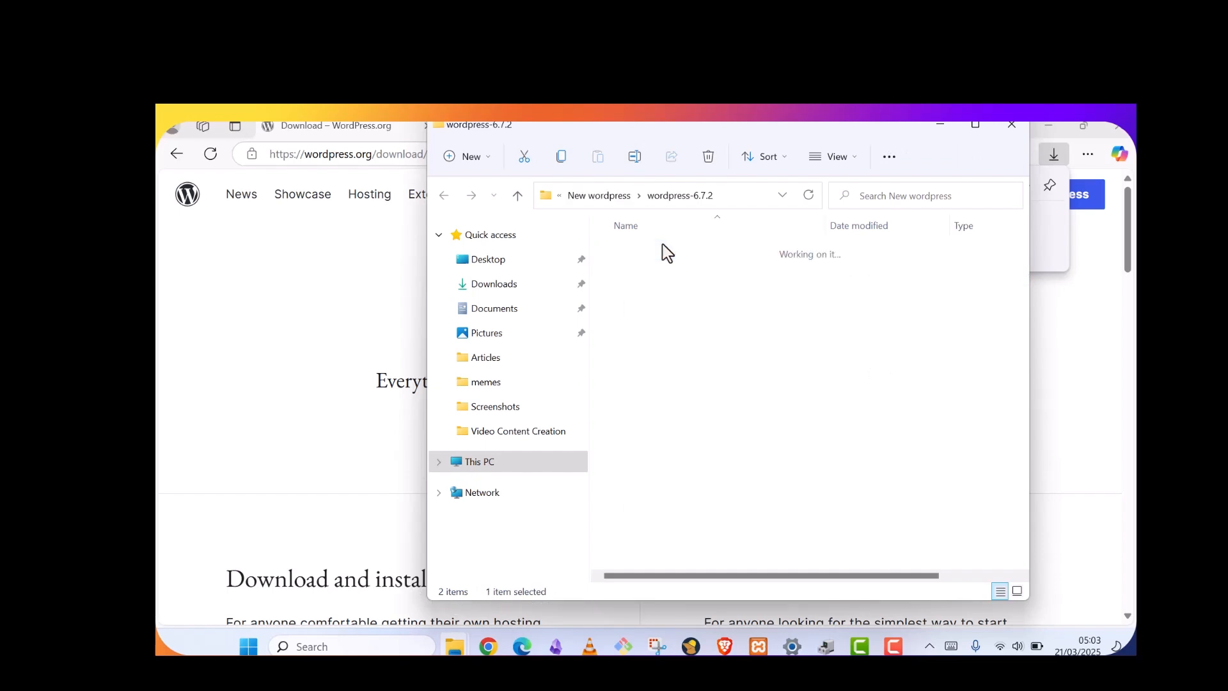
{"action": "double_click", "coordinate": [656, 253]}
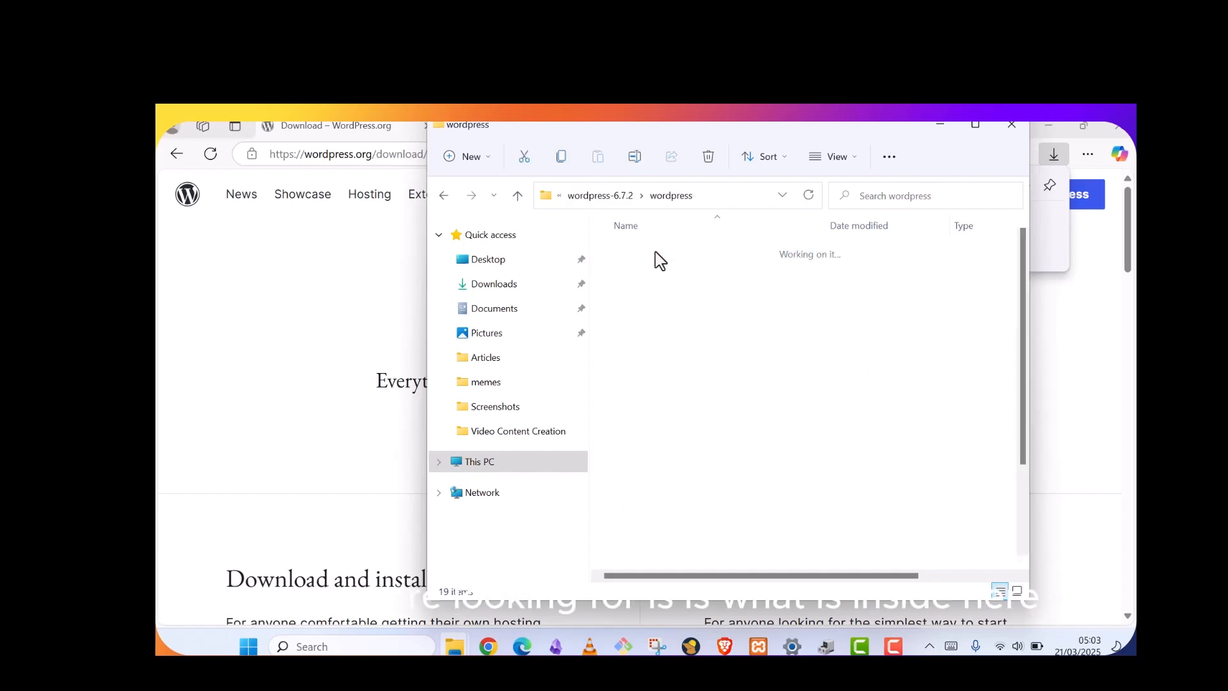
{"action": "left_click", "coordinate": [444, 196]}
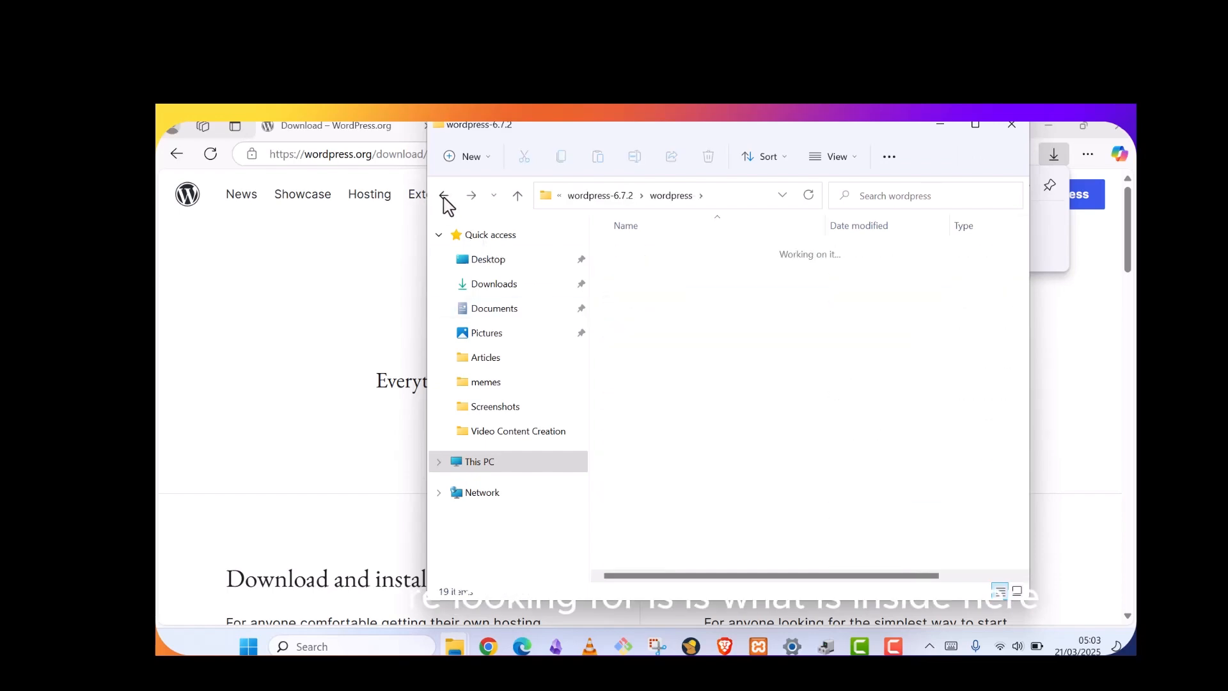
{"action": "left_click", "coordinate": [658, 301]}
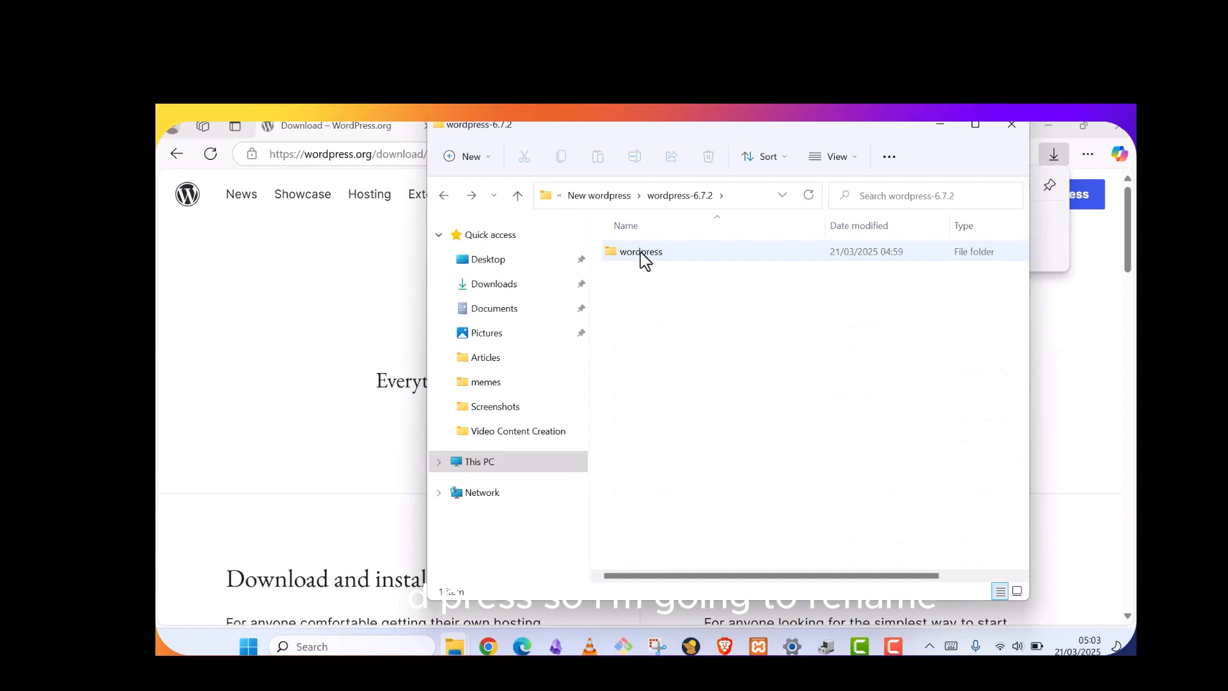
{"action": "left_click", "coordinate": [645, 260]}
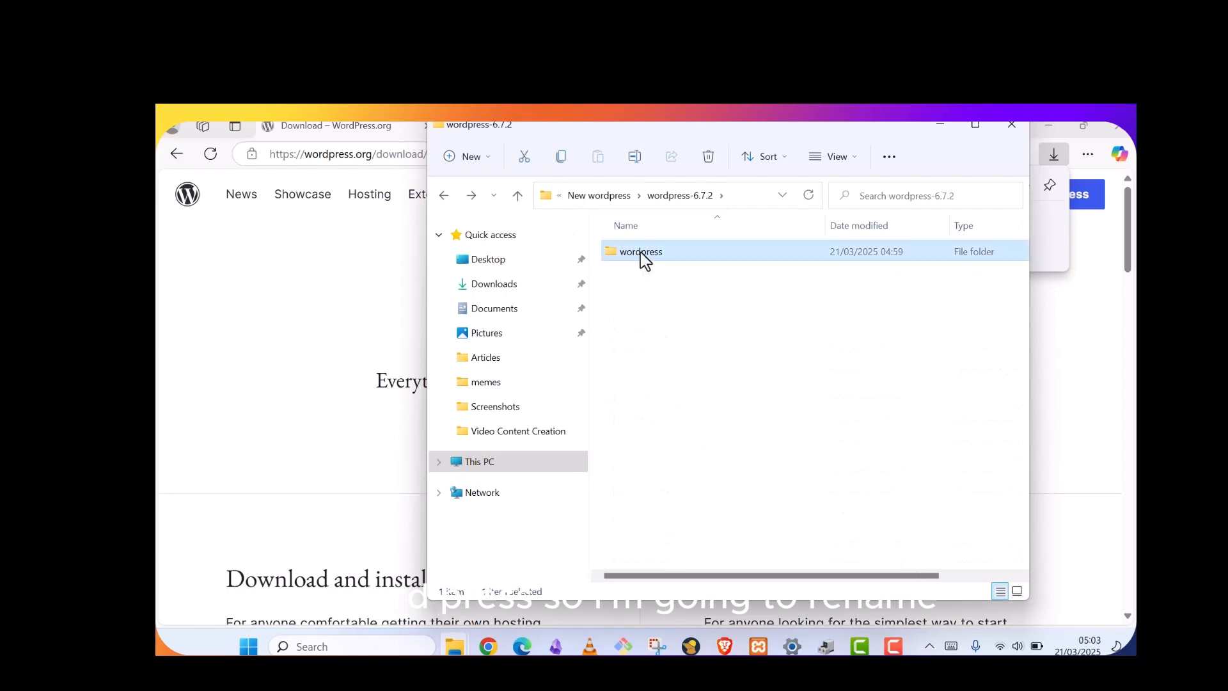
Rename the wordpress folder to 'Blog' and reopen its actions menu
{"action": "right_click", "coordinate": [642, 254]}
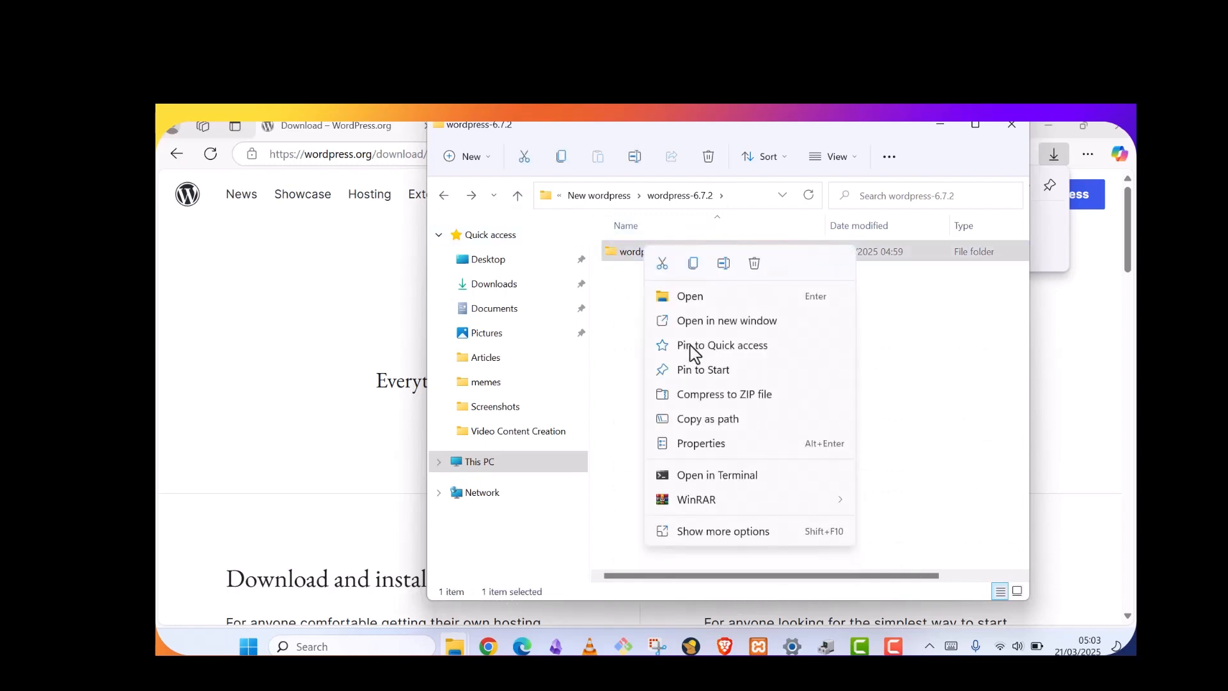
{"action": "left_click", "coordinate": [724, 264]}
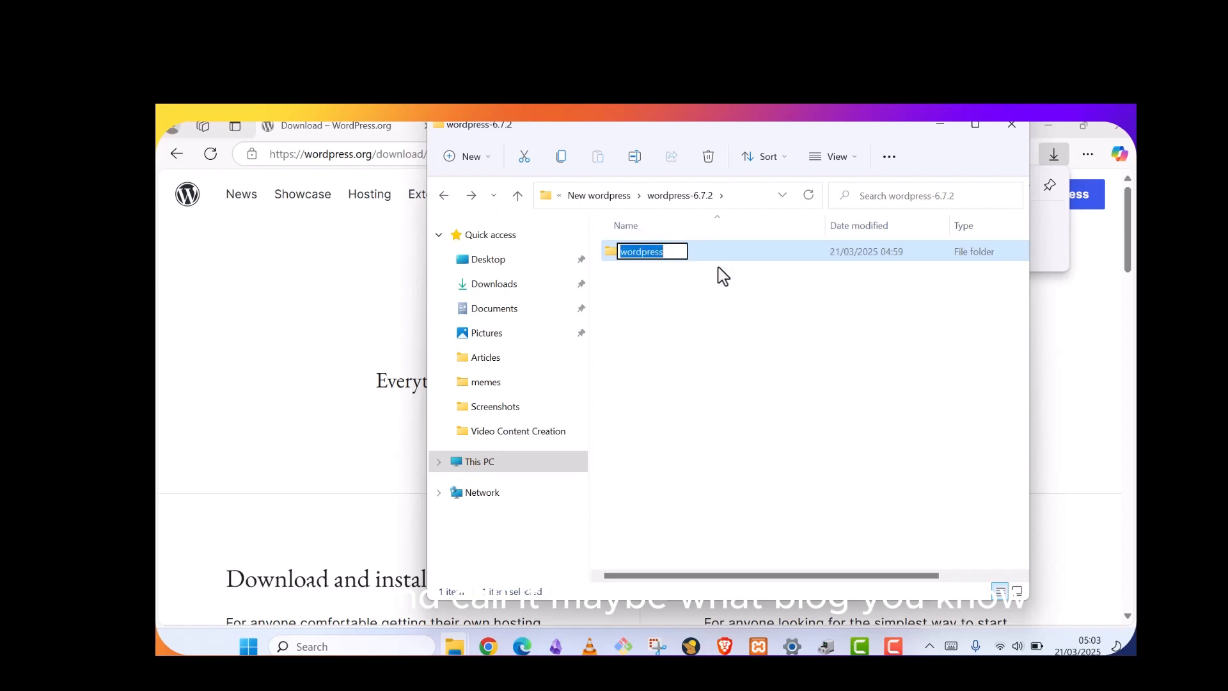
{"action": "type", "text": "Blog"}
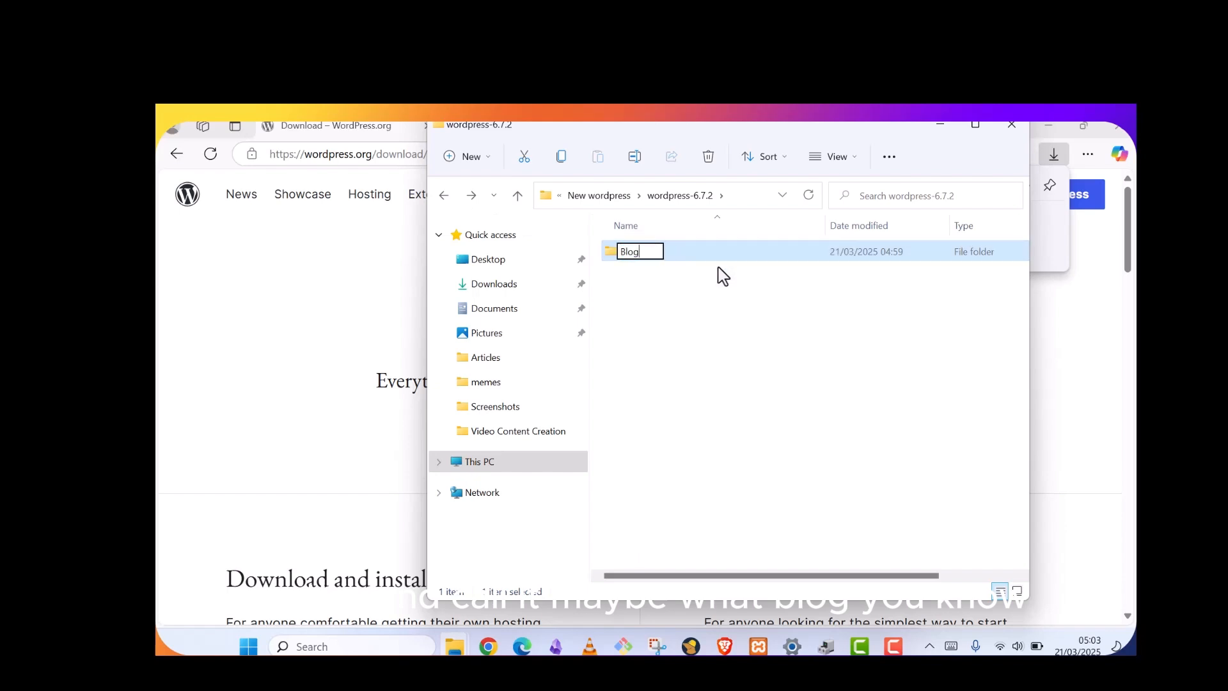
{"action": "left_click", "coordinate": [703, 312]}
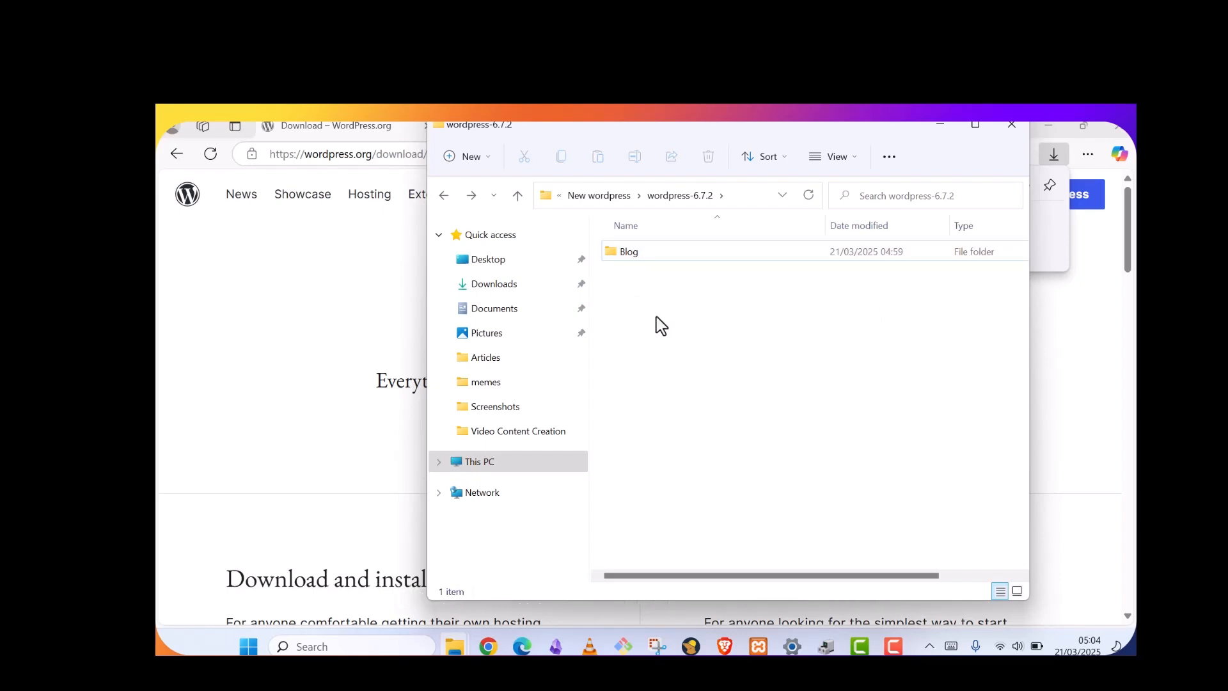
{"action": "left_click", "coordinate": [645, 259]}
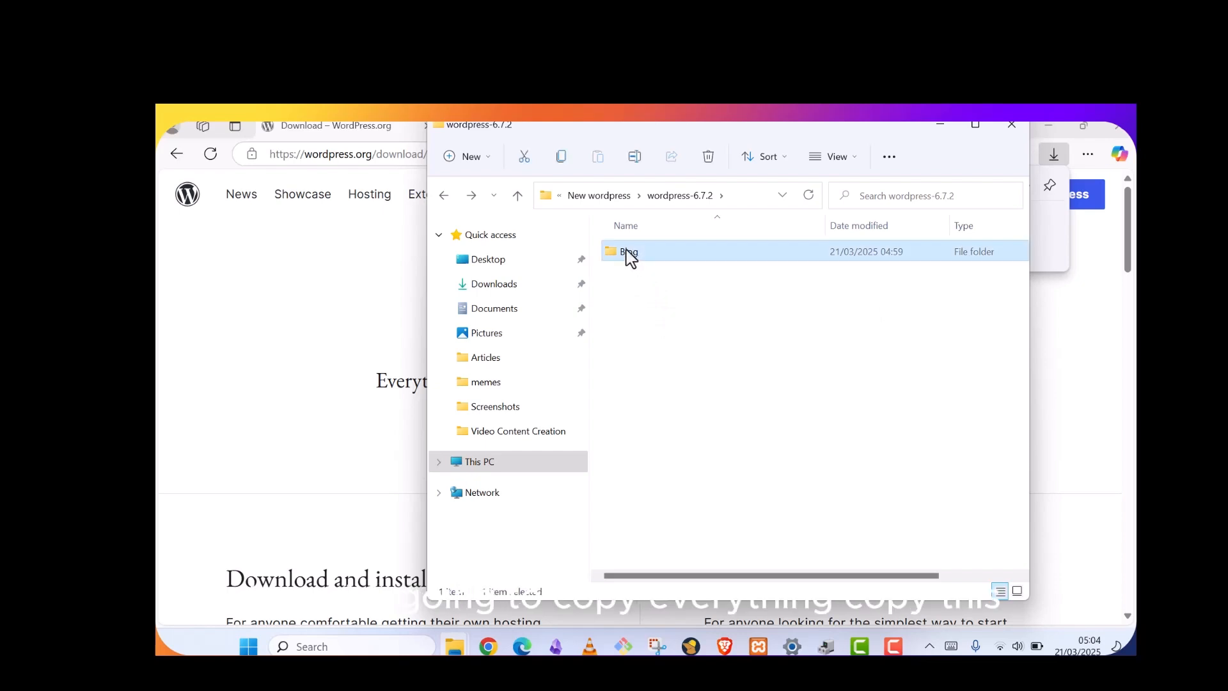
{"action": "right_click", "coordinate": [629, 255]}
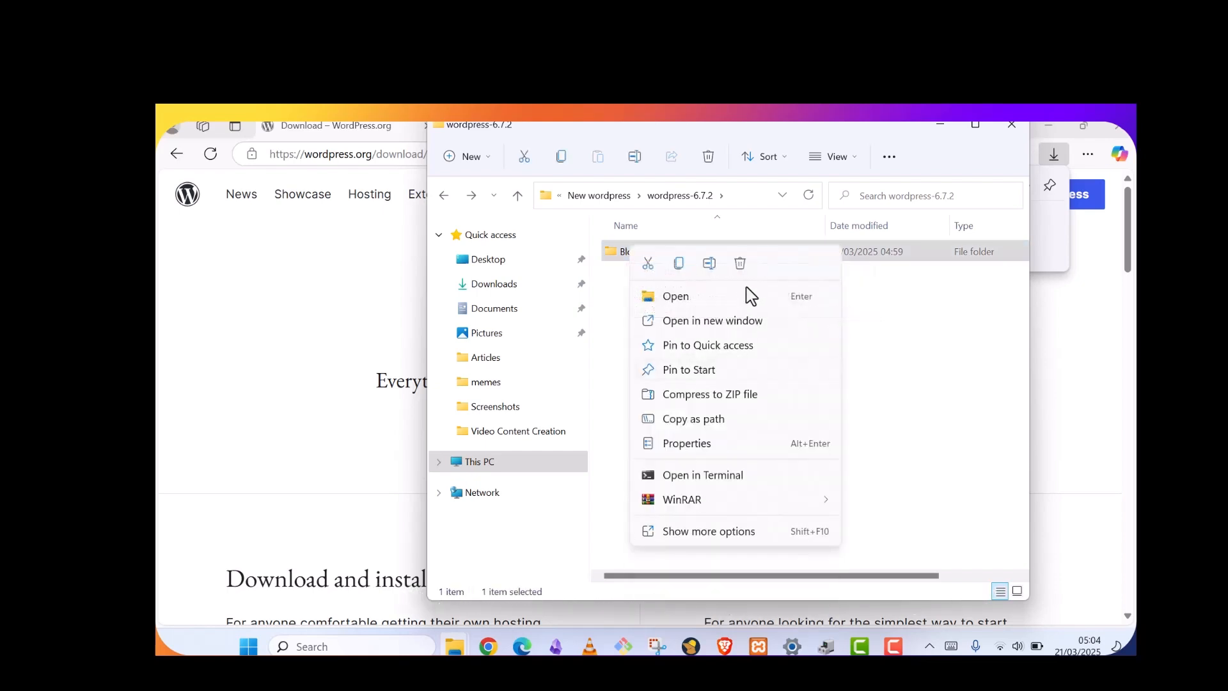
Open the Blog folder and scroll through its WordPress files
{"action": "left_click", "coordinate": [932, 327]}
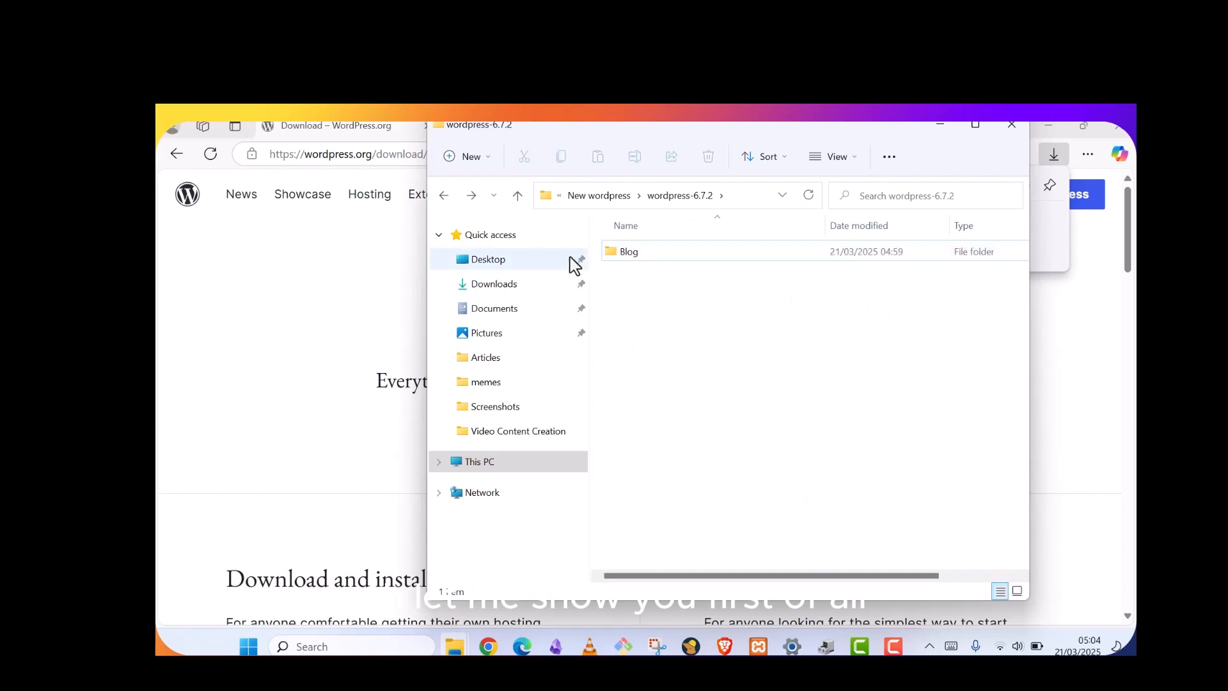
{"action": "double_click", "coordinate": [619, 251]}
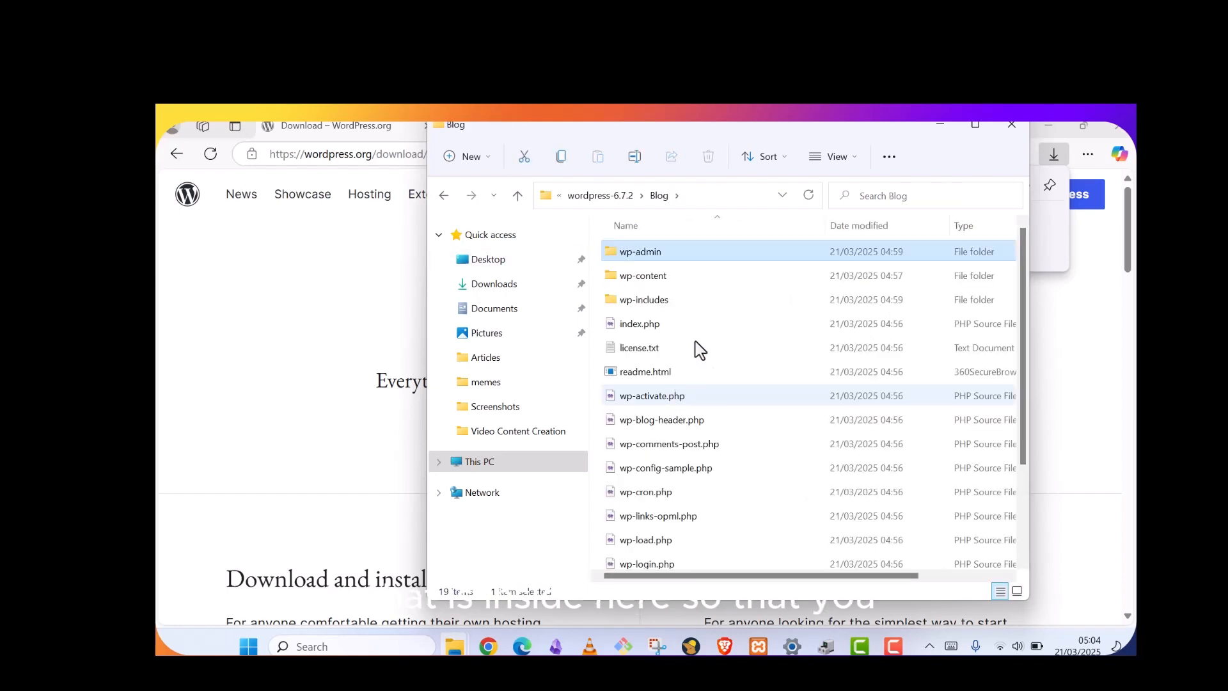
{"action": "scroll", "coordinate": [696, 351], "scroll_direction": "down", "scroll_amount": 2}
{"action": "scroll", "coordinate": [704, 410], "scroll_direction": "up", "scroll_amount": 2}
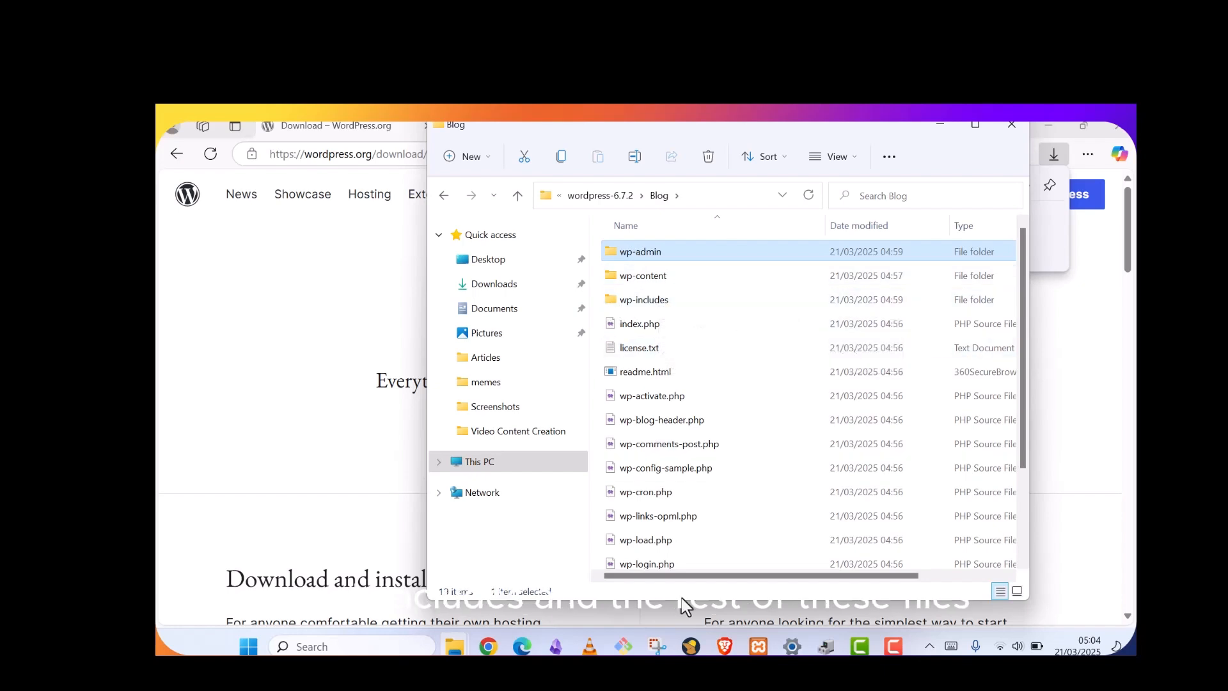
{"action": "scroll", "coordinate": [680, 515], "scroll_direction": "down", "scroll_amount": 2}
{"action": "scroll", "coordinate": [678, 448], "scroll_direction": "up", "scroll_amount": 2}
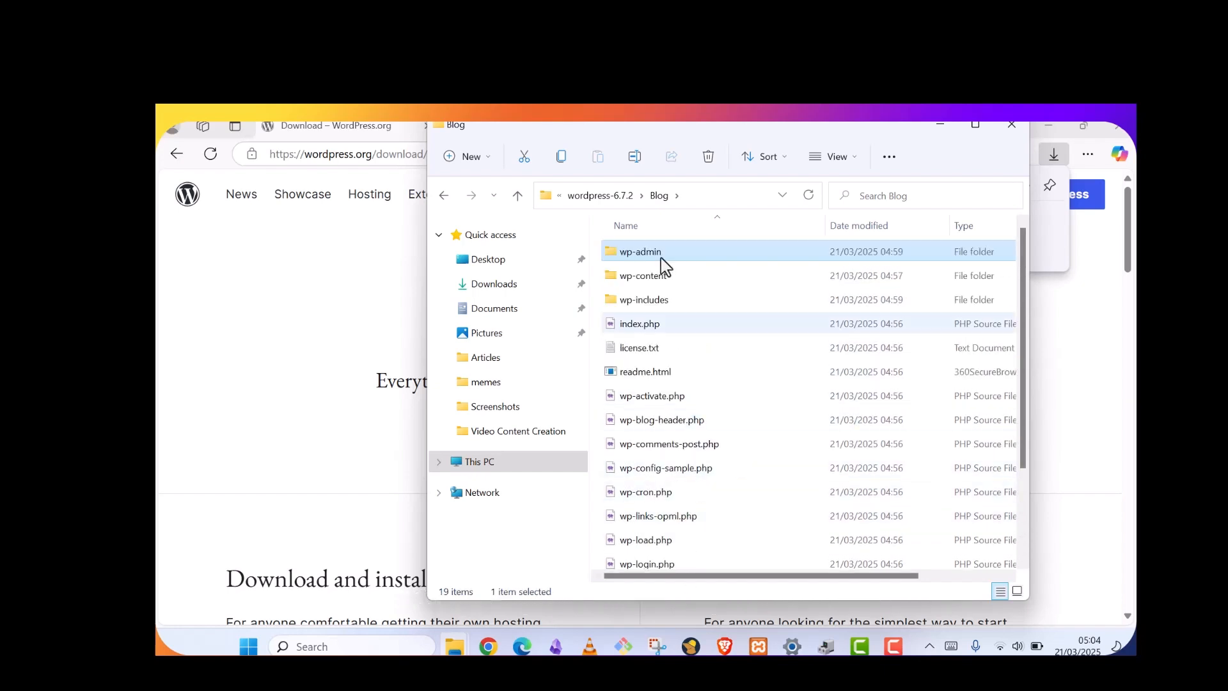
Copy the Blog folder from wordpress-6.7.2 and minimise File Explorer
{"action": "left_click", "coordinate": [659, 196]}
{"action": "left_click", "coordinate": [614, 197]}
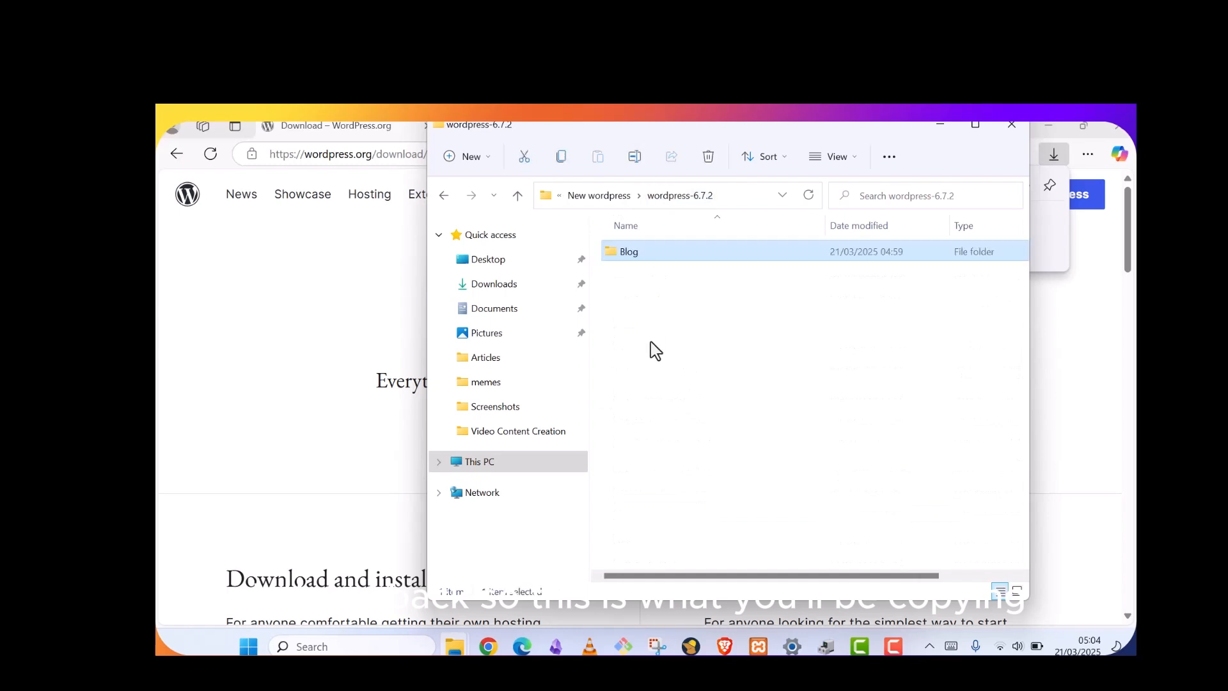
{"action": "right_click", "coordinate": [621, 255]}
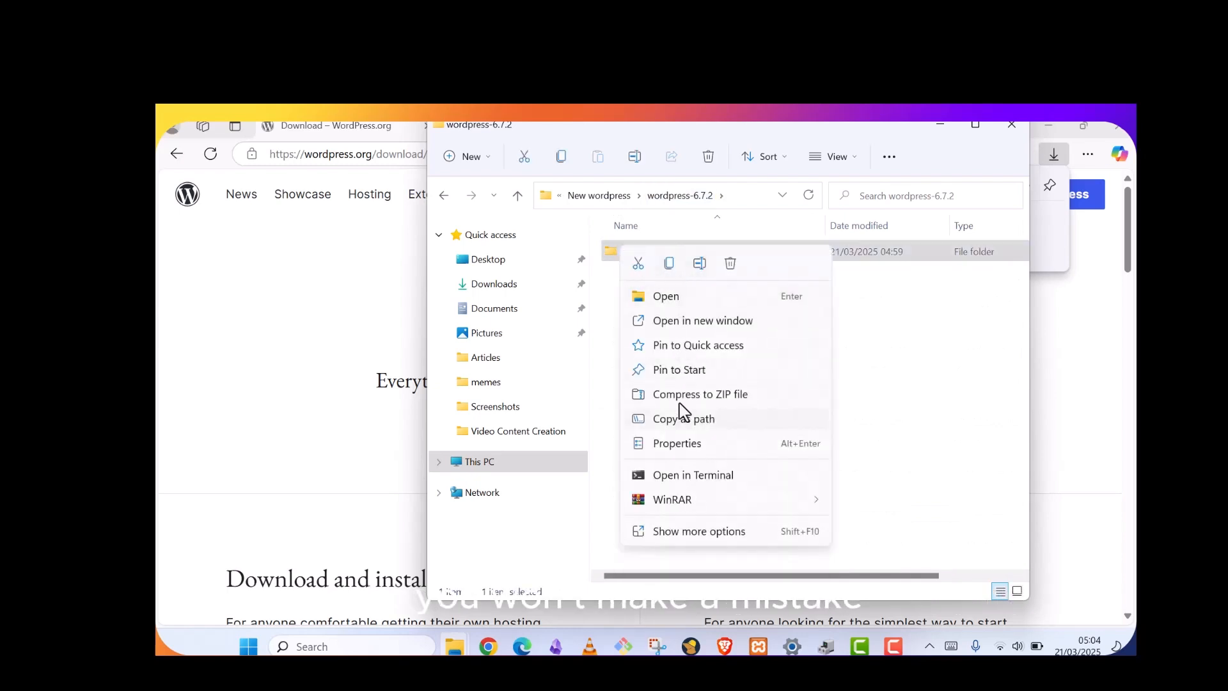
{"action": "left_click", "coordinate": [672, 266]}
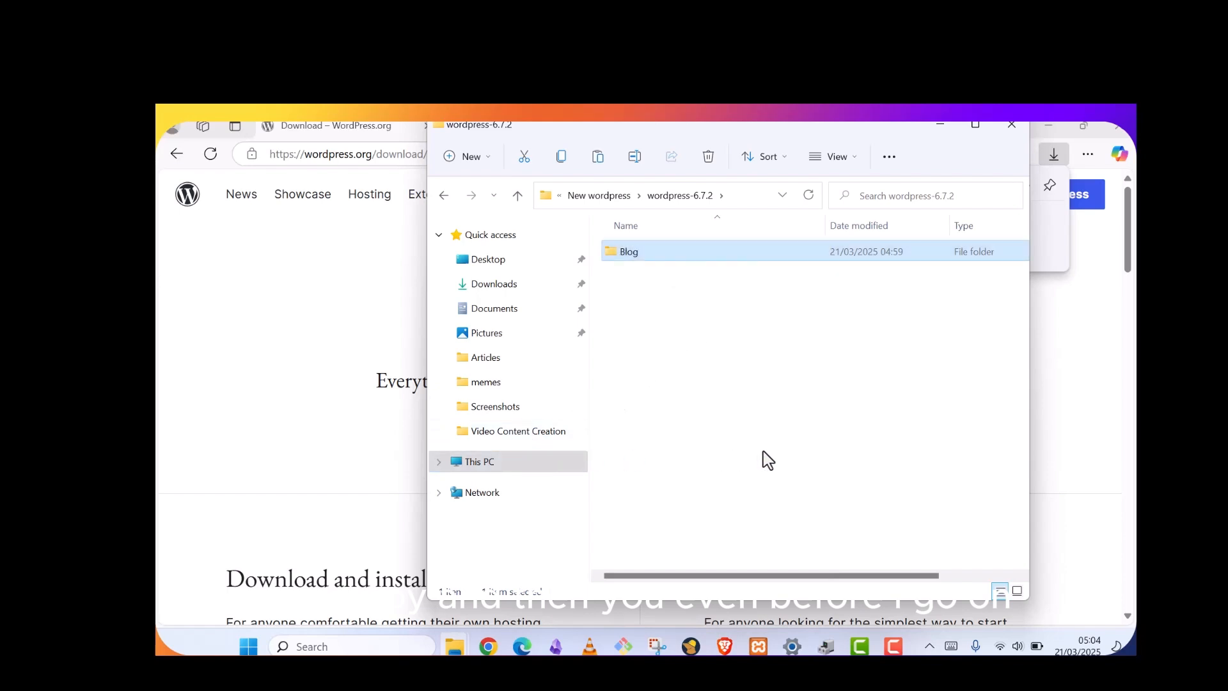
{"action": "left_click", "coordinate": [940, 125]}
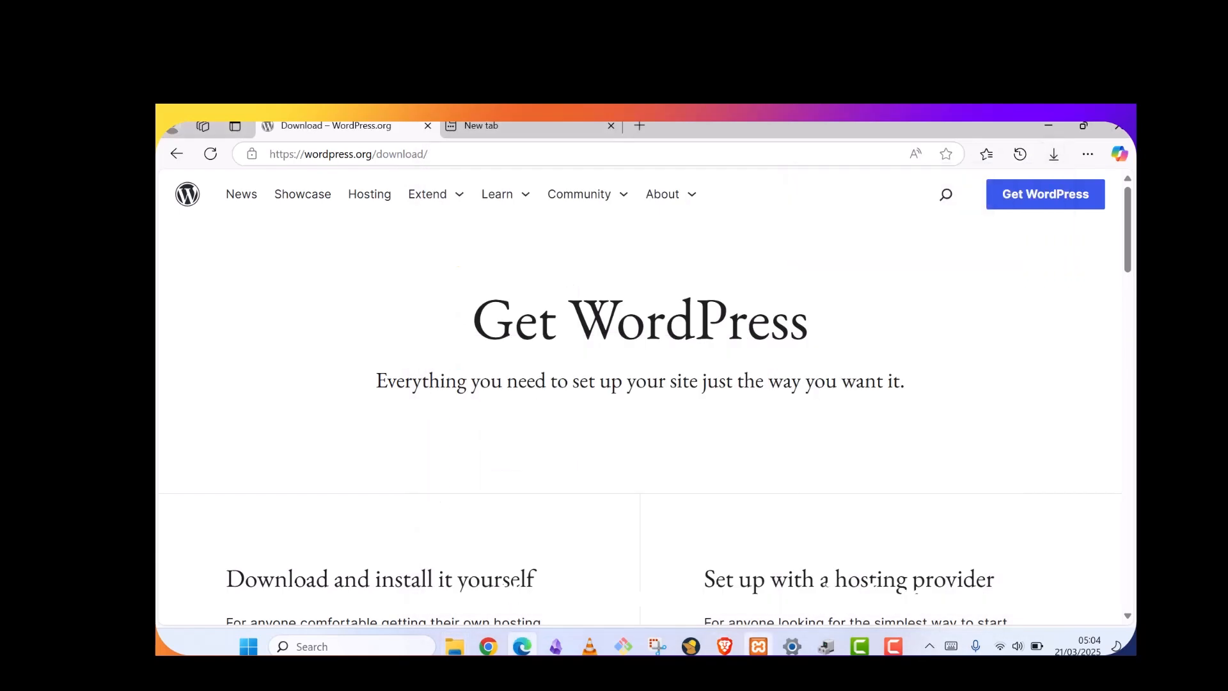
{"action": "left_click", "coordinate": [759, 646]}
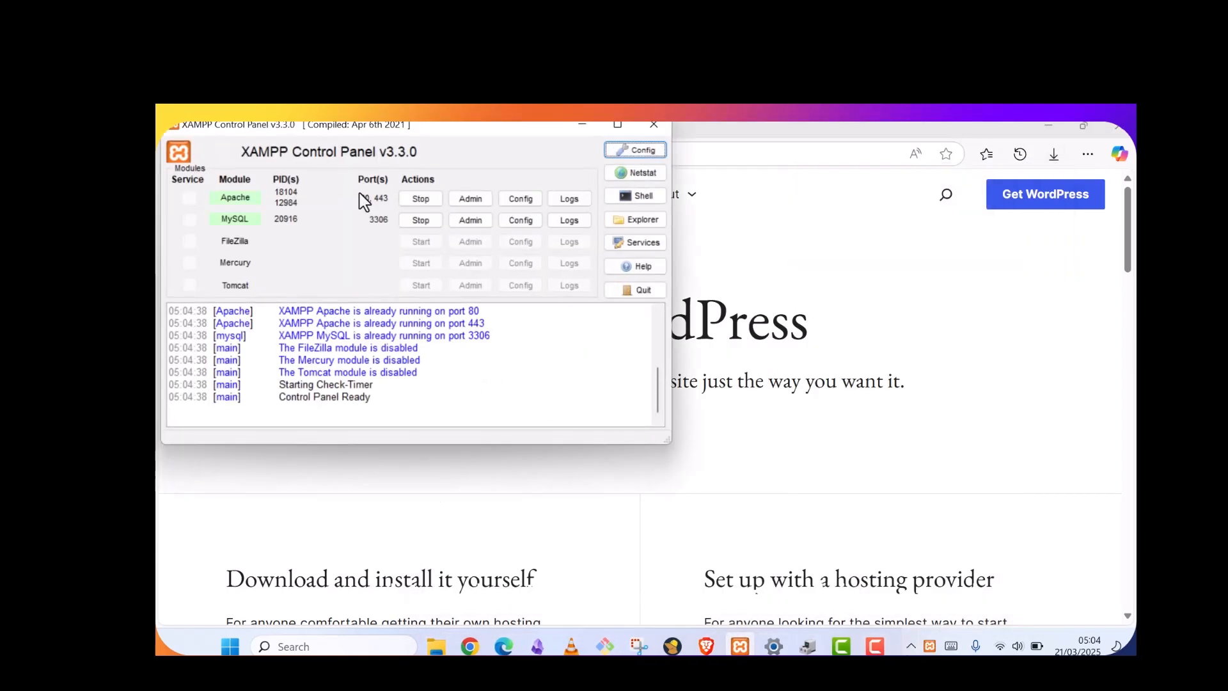
{"action": "left_click_drag", "start_coordinate": [283, 129], "coordinate": [363, 191]}
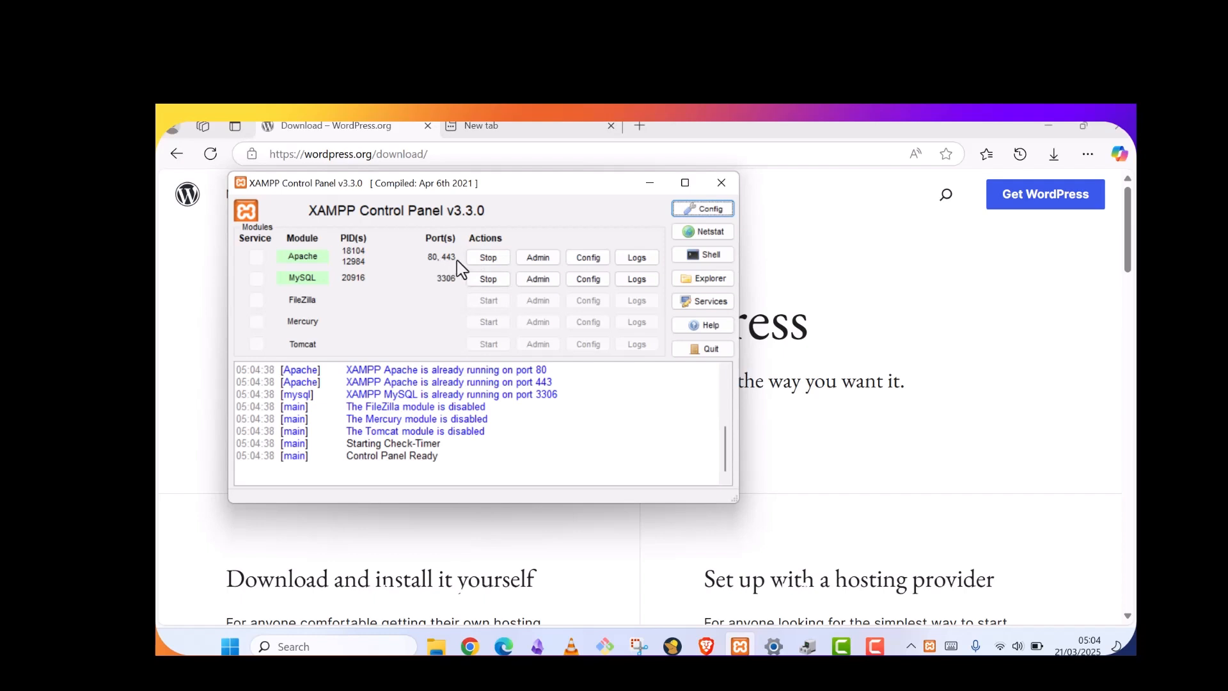
{"action": "left_click_drag", "start_coordinate": [427, 185], "coordinate": [460, 200]}
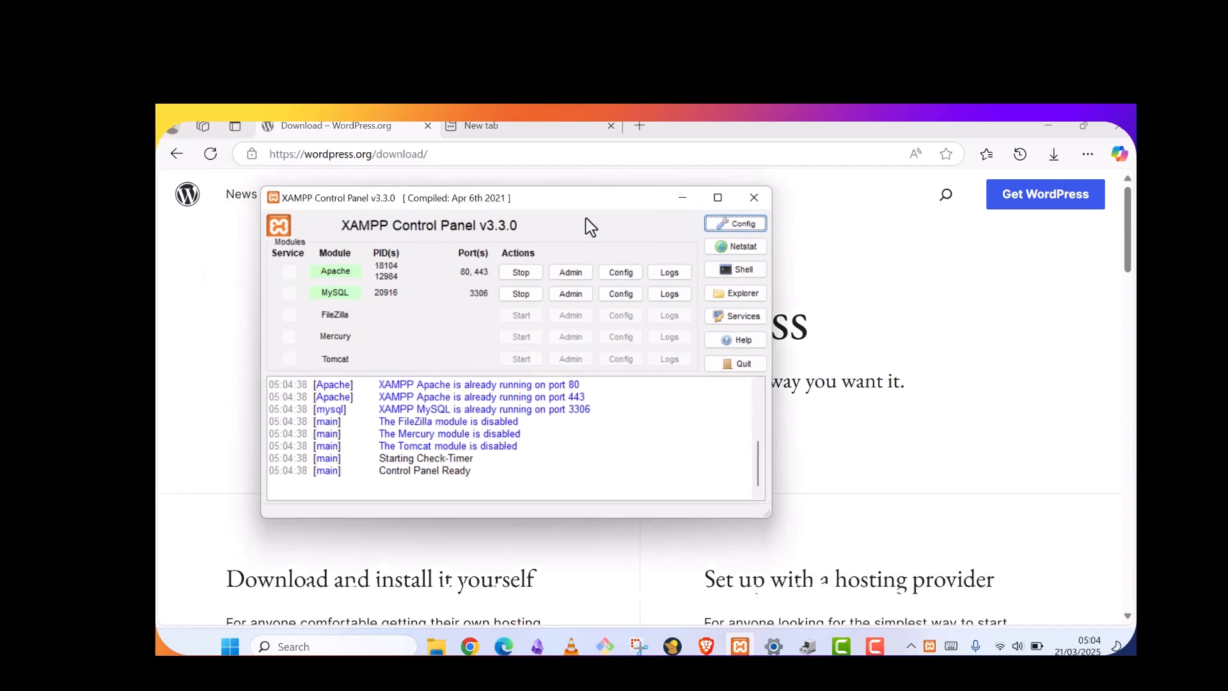
{"action": "left_click_drag", "start_coordinate": [524, 200], "coordinate": [533, 218]}
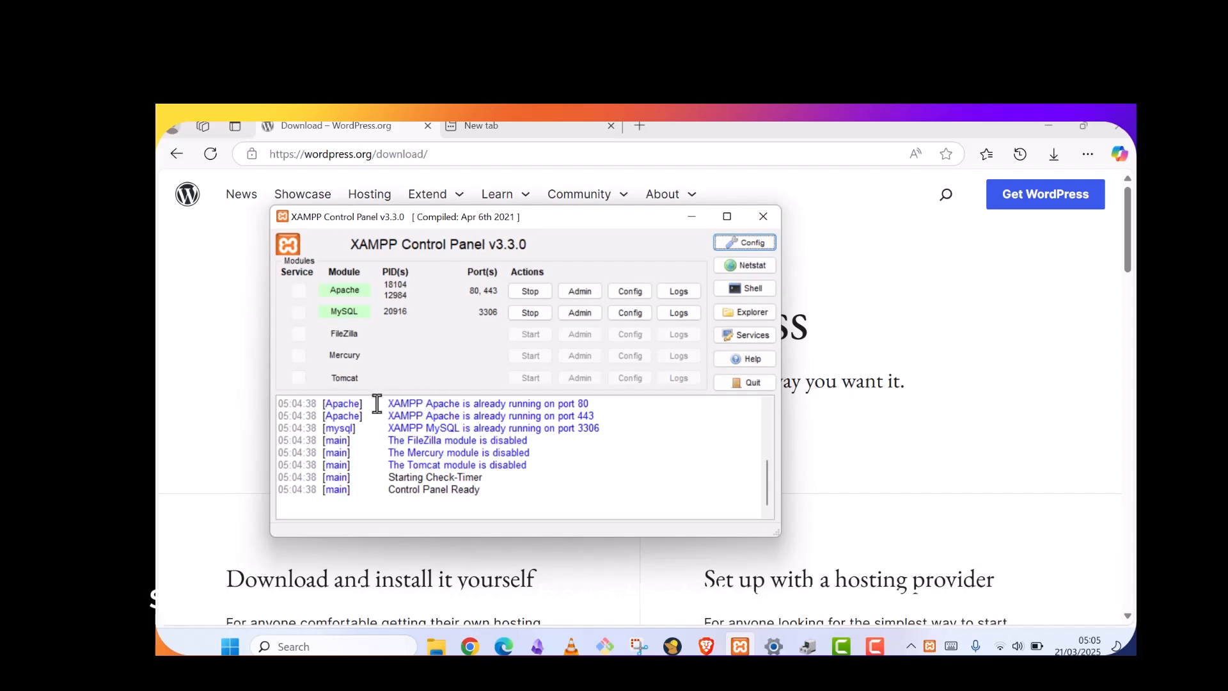
{"action": "left_click_drag", "start_coordinate": [376, 403], "coordinate": [592, 398]}
{"action": "left_click", "coordinate": [587, 461]}
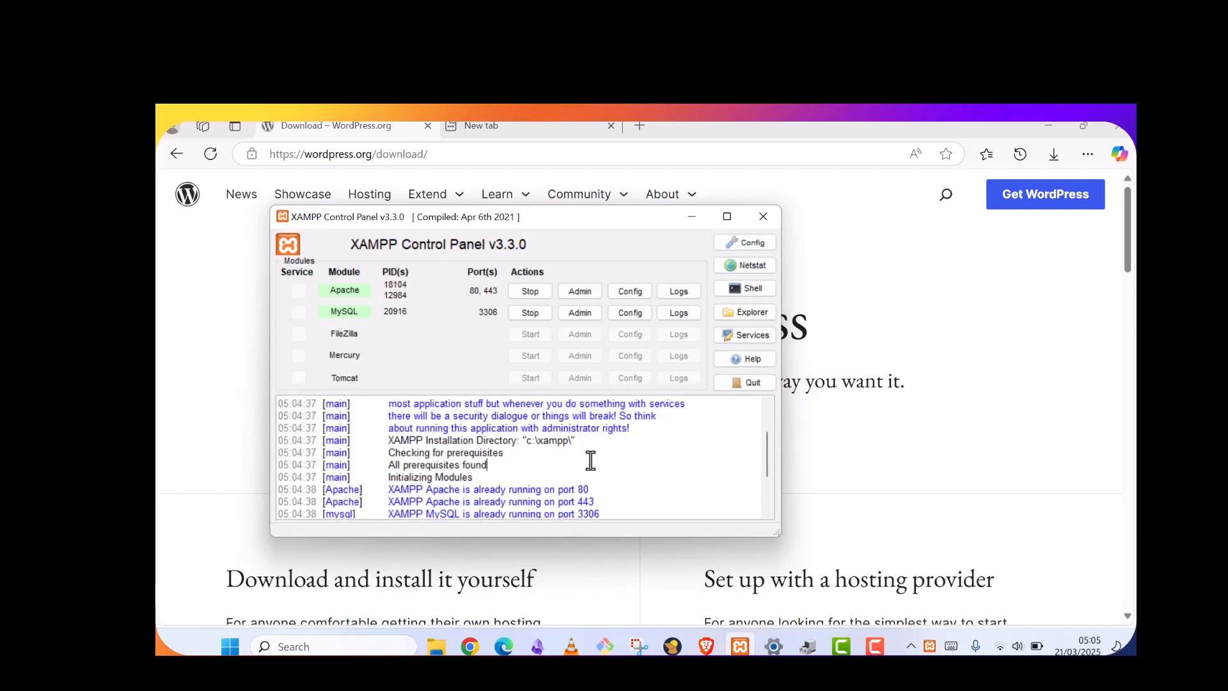
{"action": "scroll", "coordinate": [592, 459], "scroll_direction": "down", "scroll_amount": 1}
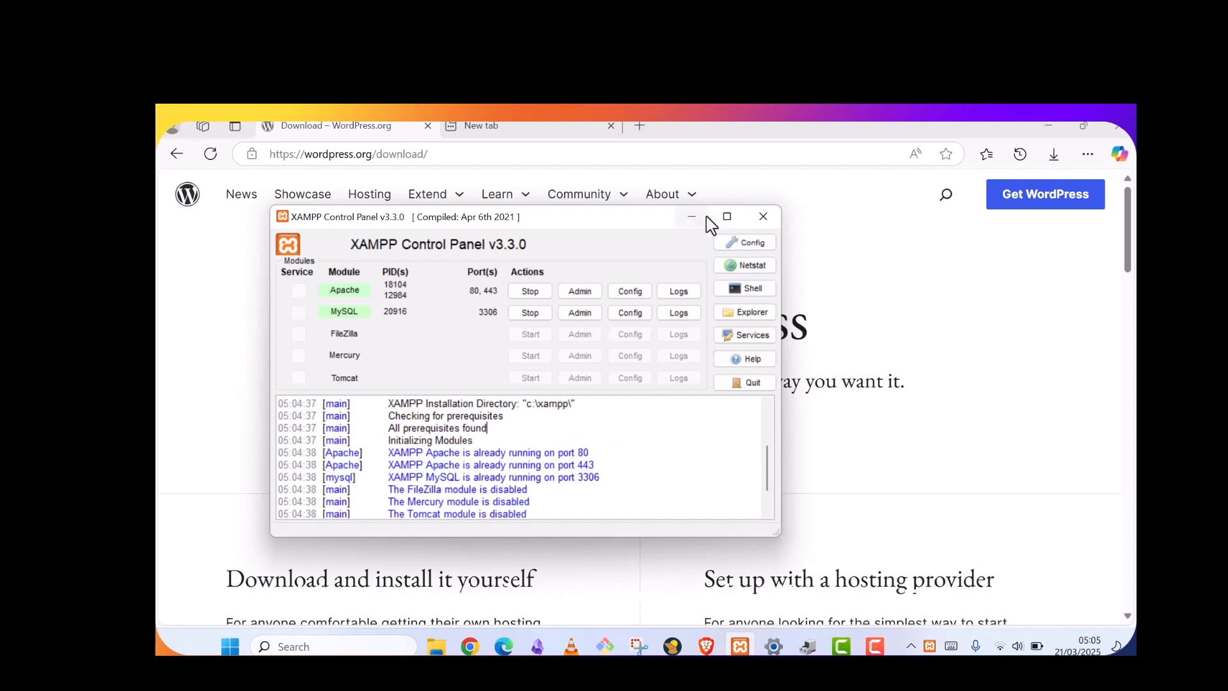
{"action": "left_click", "coordinate": [750, 216]}
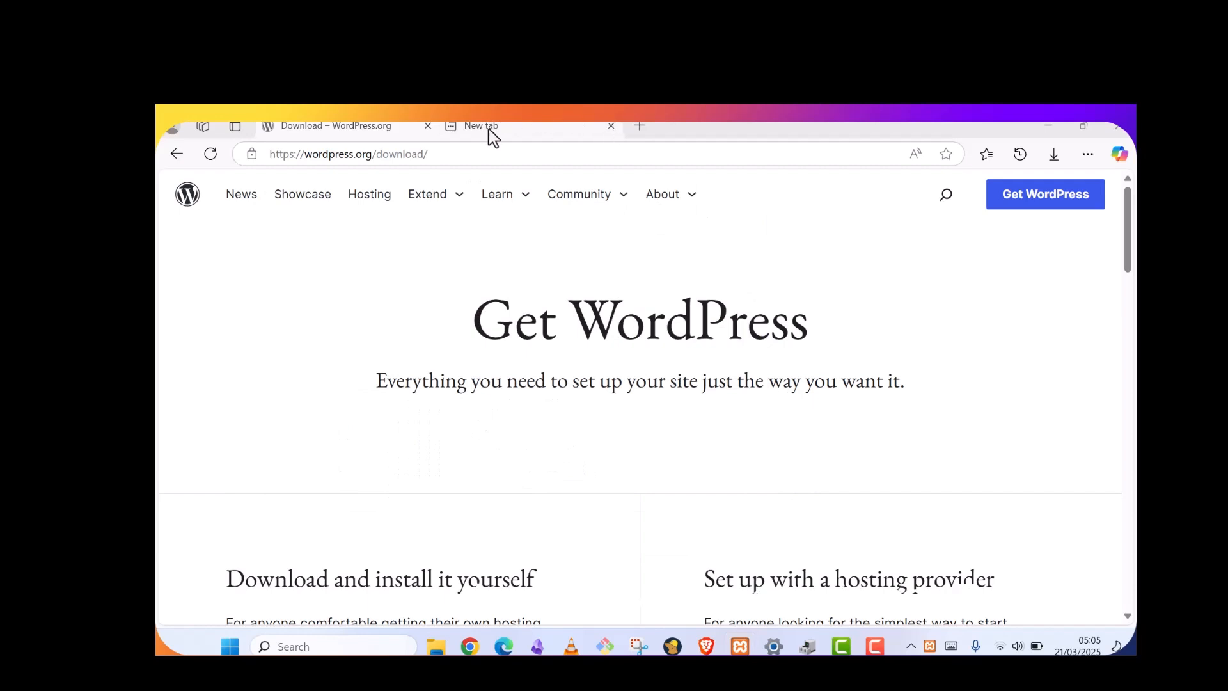
Load localhost/phpmyadmin/ in the empty new browser tab
{"action": "left_click", "coordinate": [520, 128]}
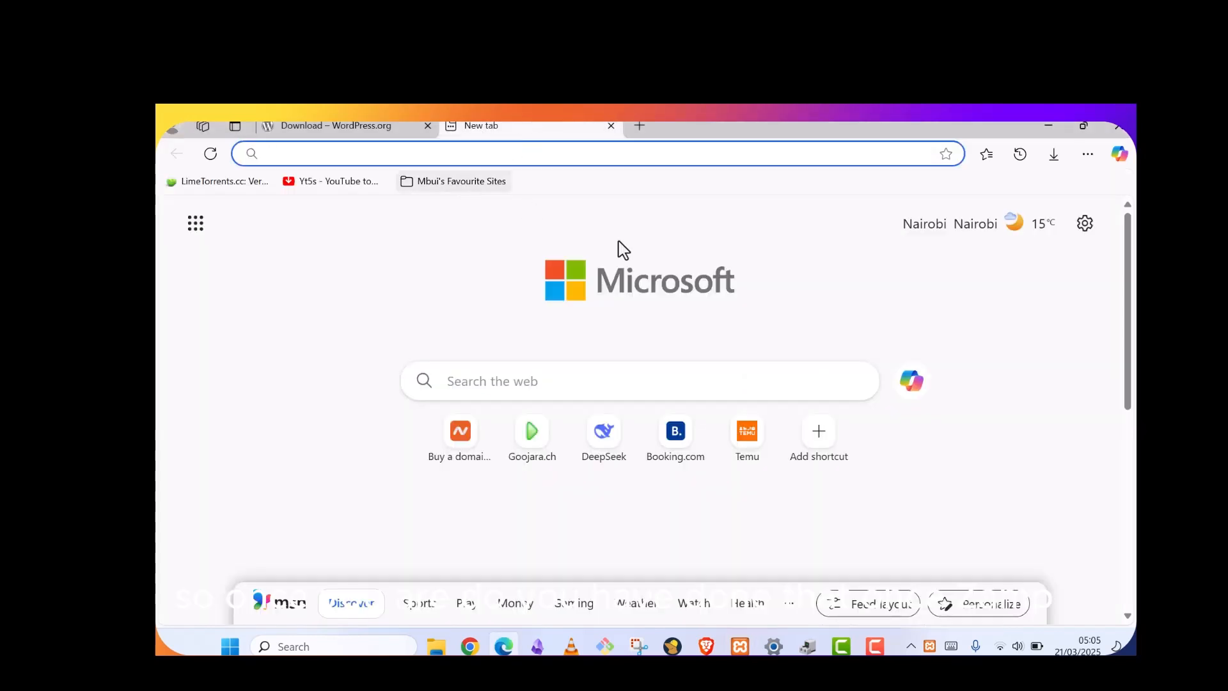
{"action": "left_click", "coordinate": [487, 146]}
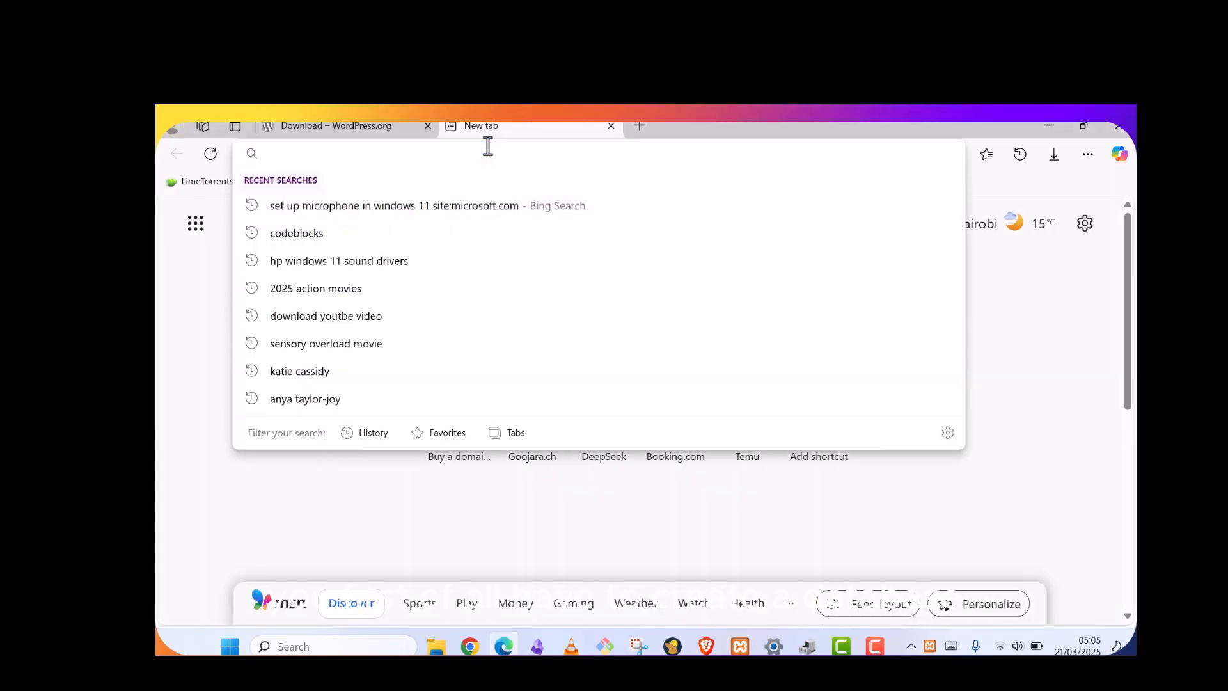
{"action": "type", "text": "local"}
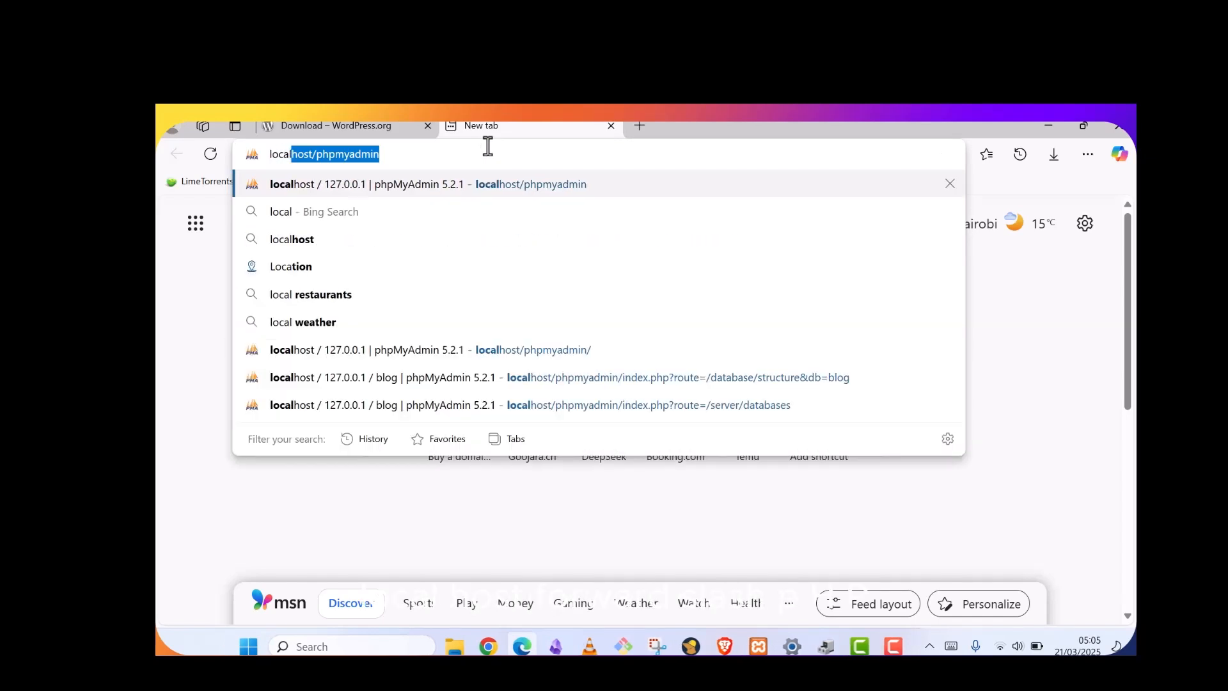
{"action": "type", "text": "host"}
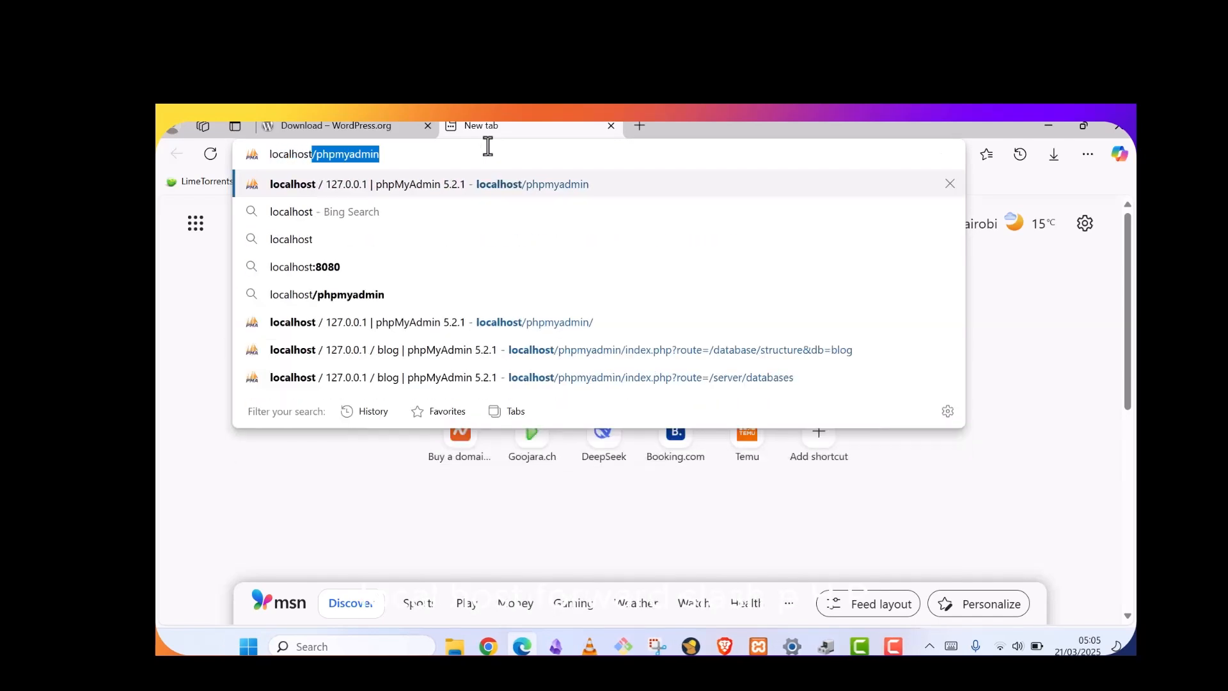
{"action": "type", "text": "/php"}
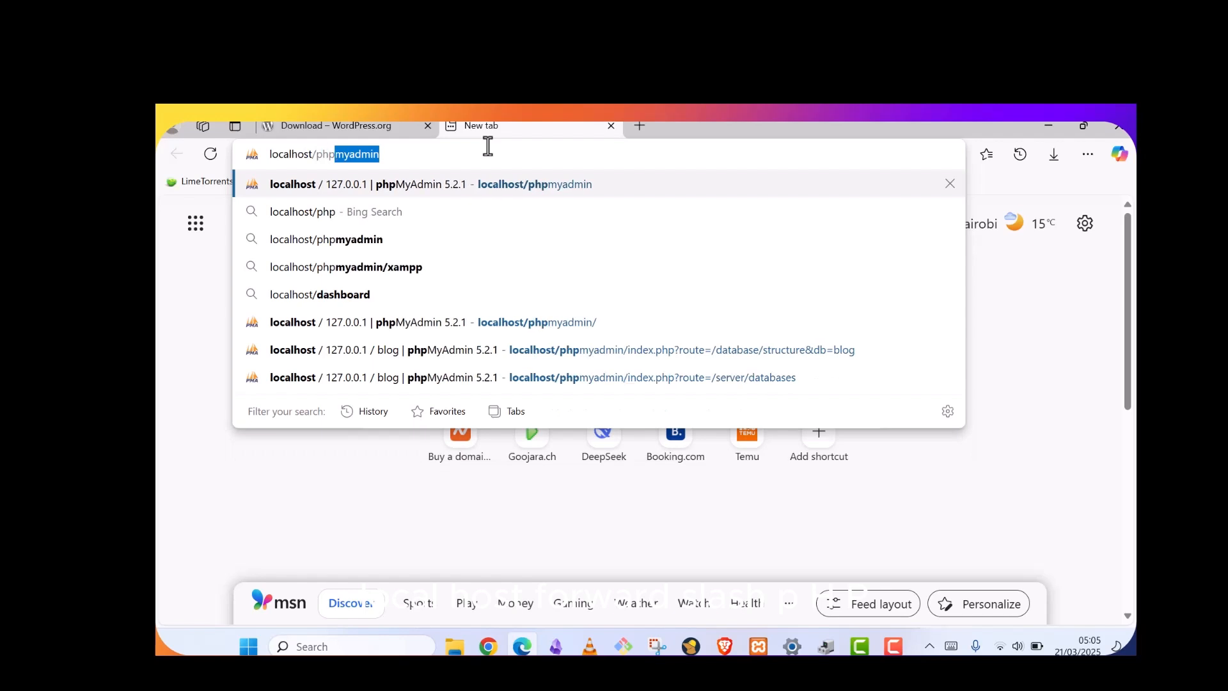
{"action": "type", "text": "myadmin"}
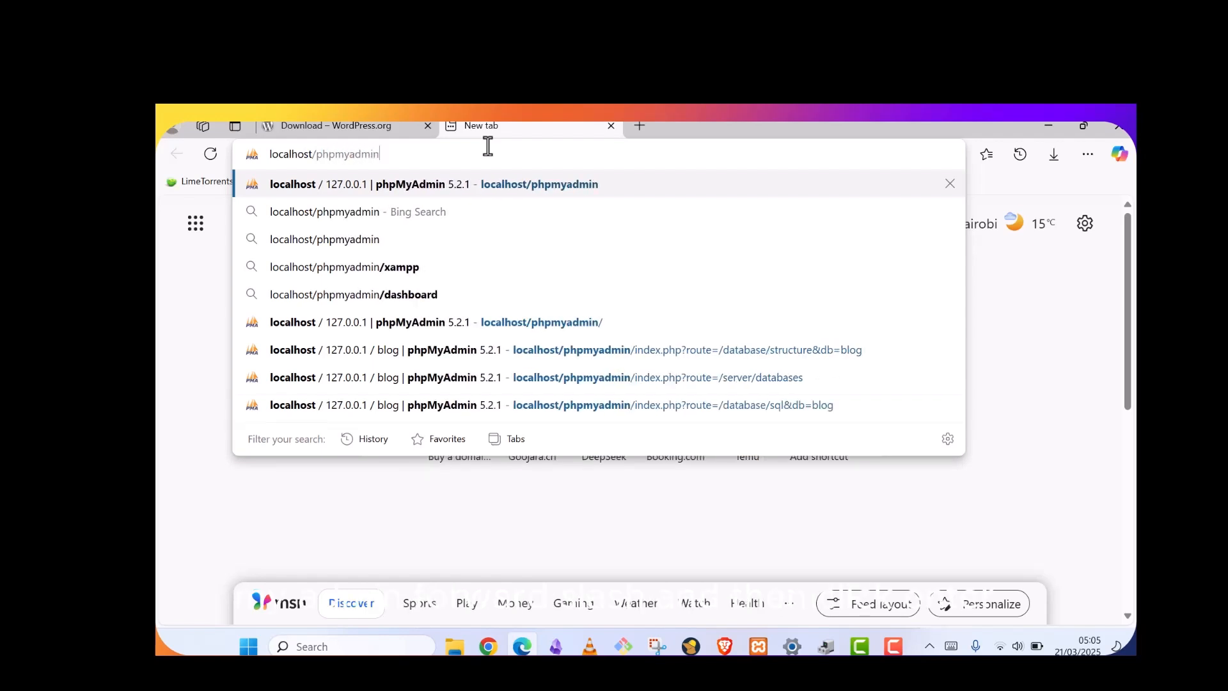
{"action": "type", "text": "/"}
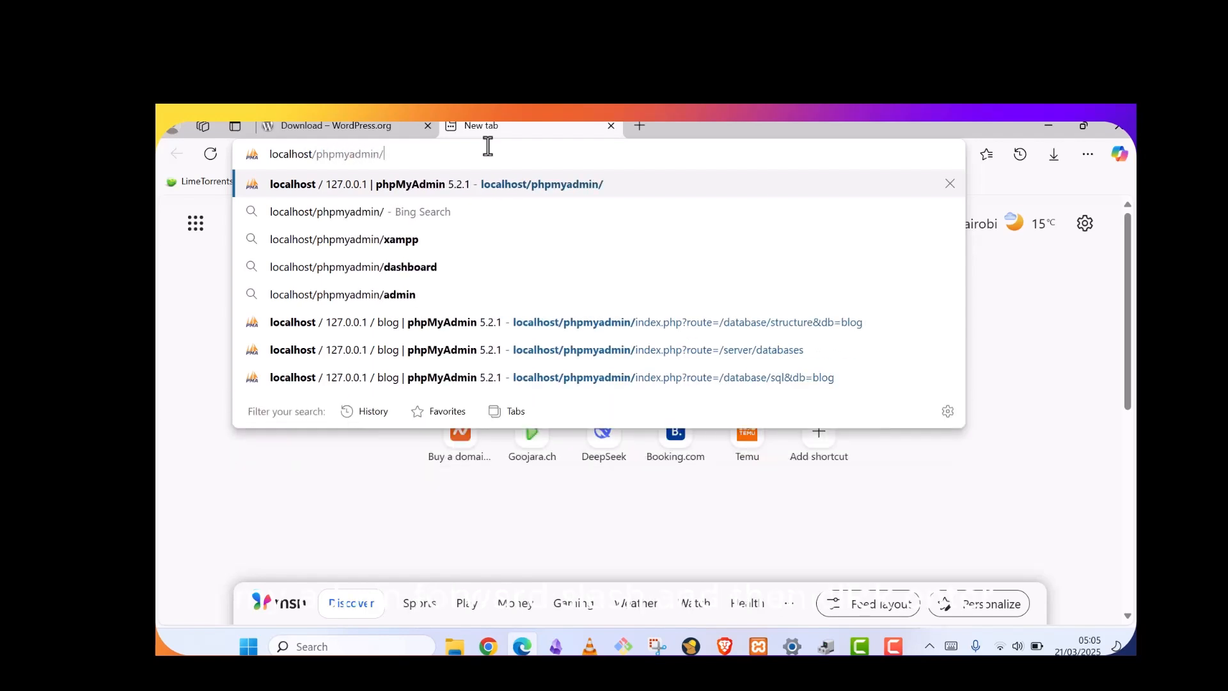
{"action": "key", "text": "Return"}
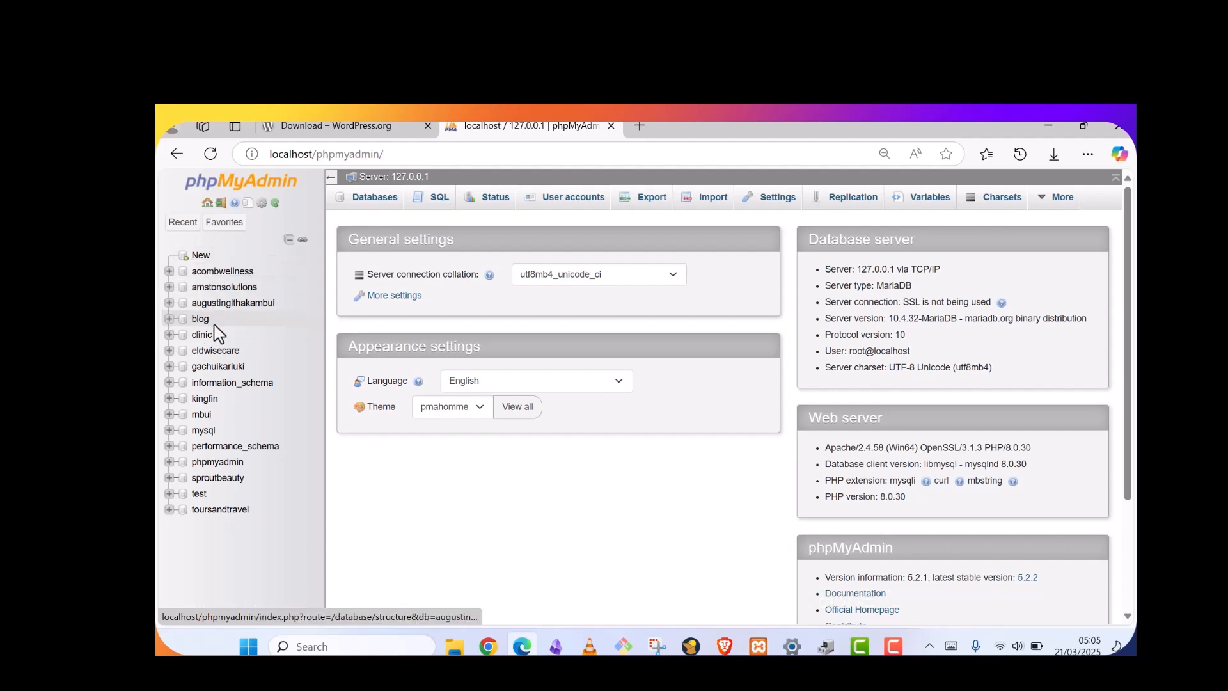
Create an empty database called blog2 from the sidebar's New option
{"action": "left_click", "coordinate": [206, 256]}
{"action": "left_click", "coordinate": [407, 311]}
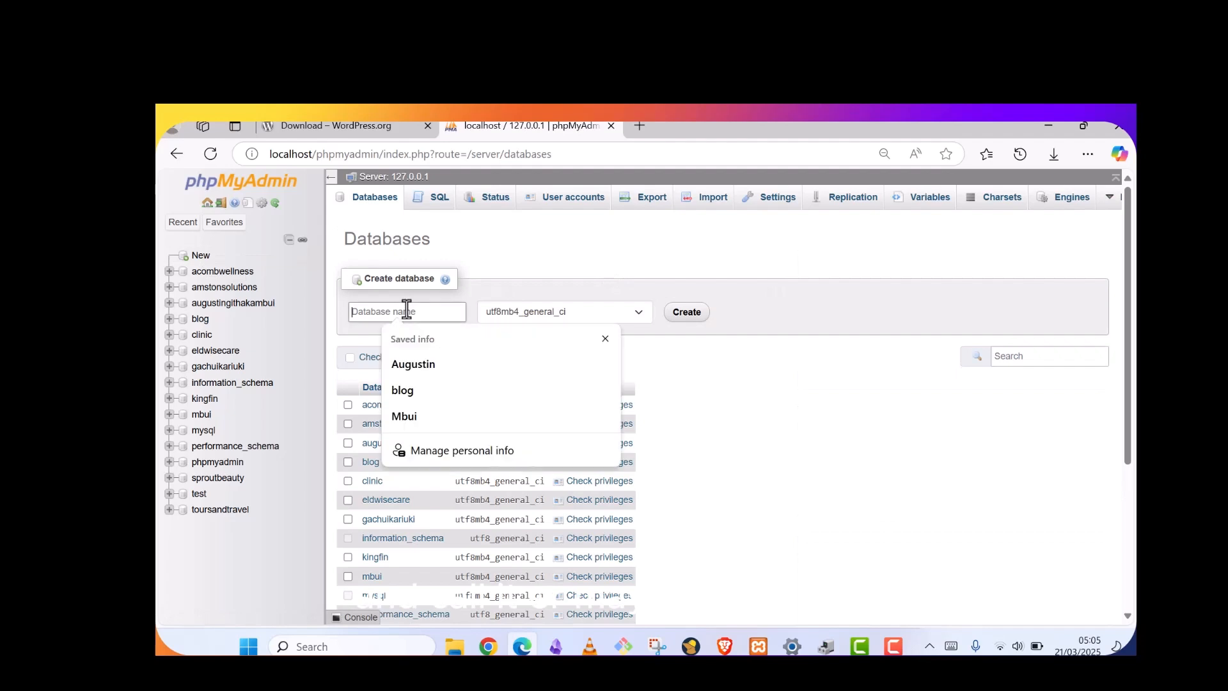
{"action": "type", "text": "bl"}
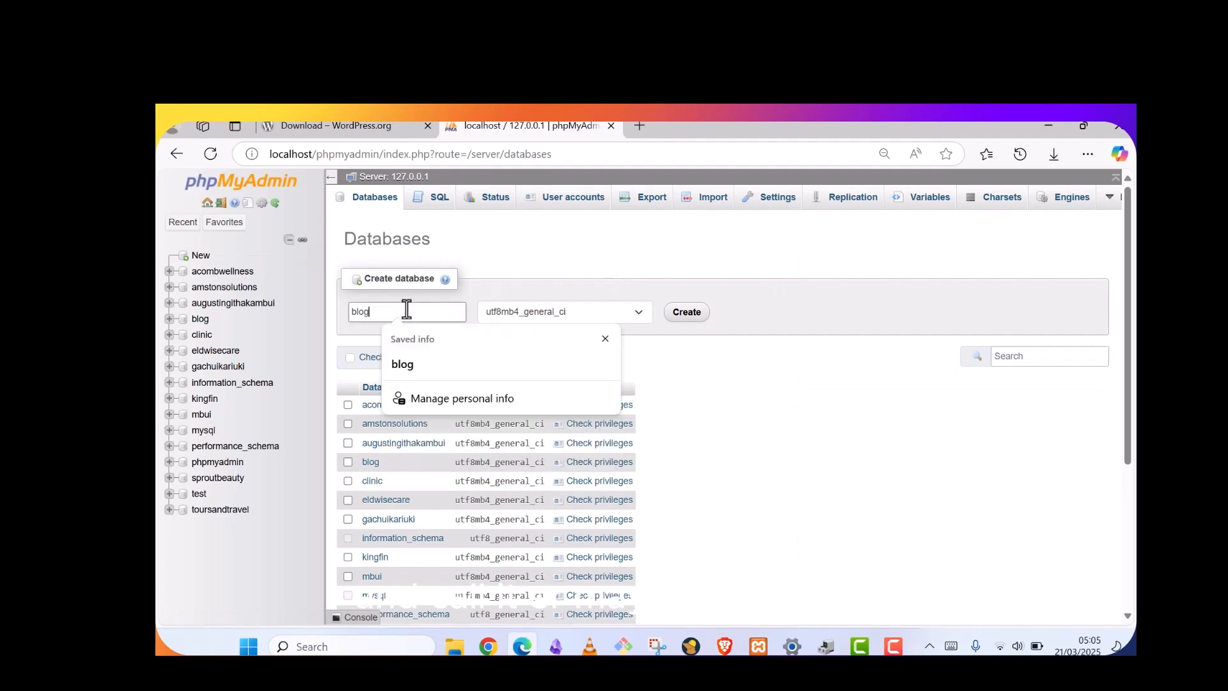
{"action": "type", "text": "og2"}
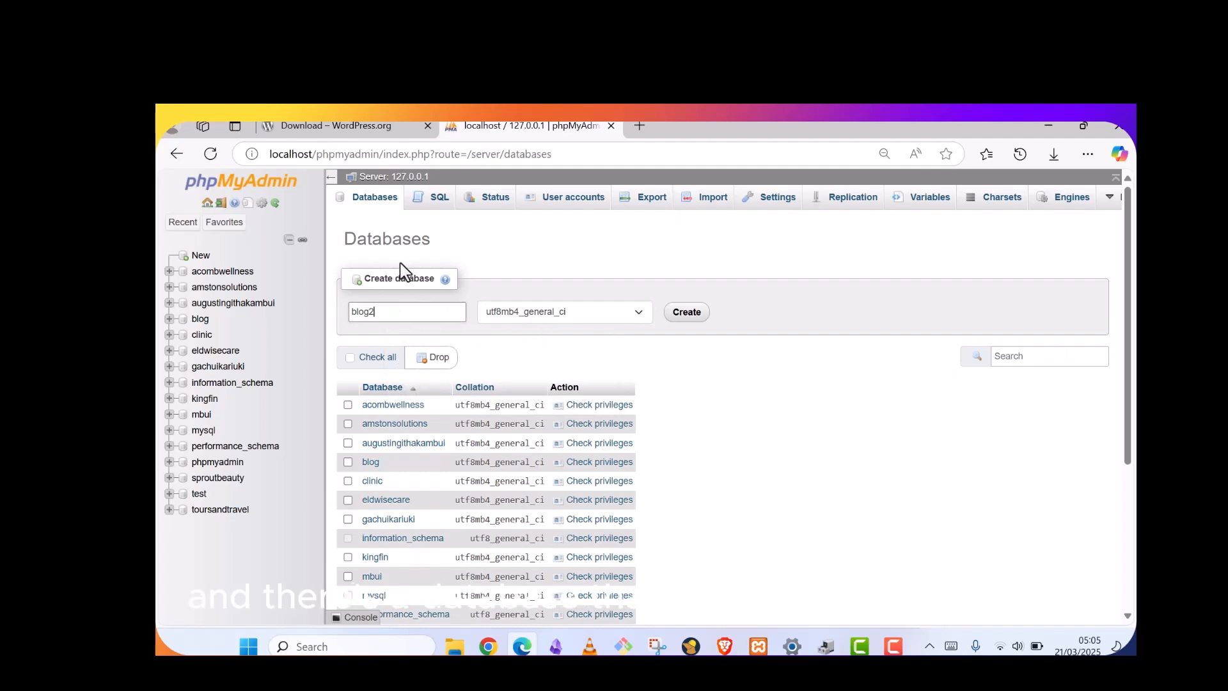
{"action": "left_click", "coordinate": [695, 313]}
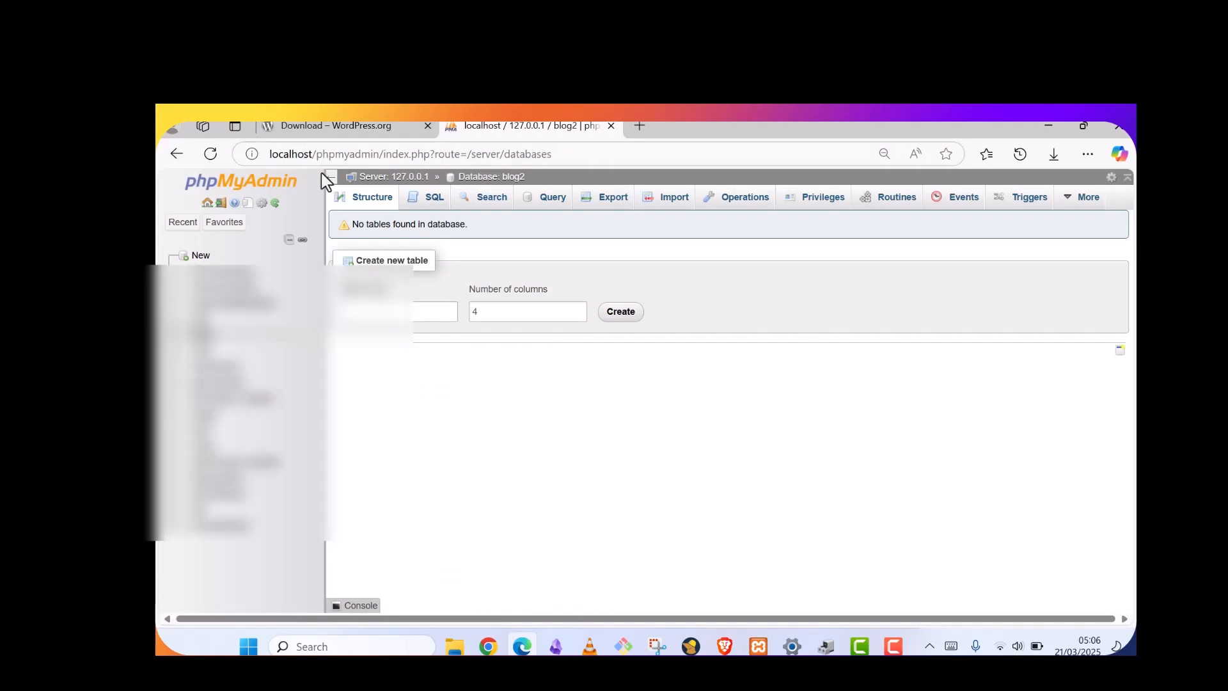
{"action": "mouse_move", "coordinate": [450, 649]}
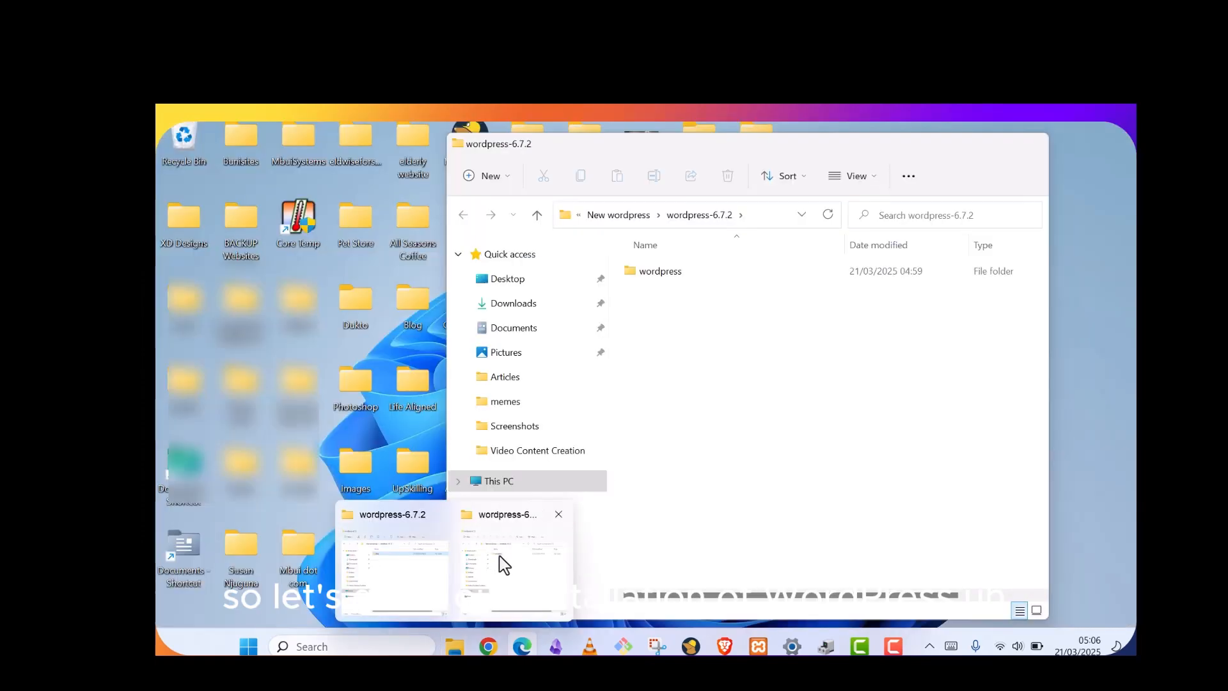
Copy the Blog folder from the wordpress-6.7.2 window
{"action": "left_click", "coordinate": [500, 558]}
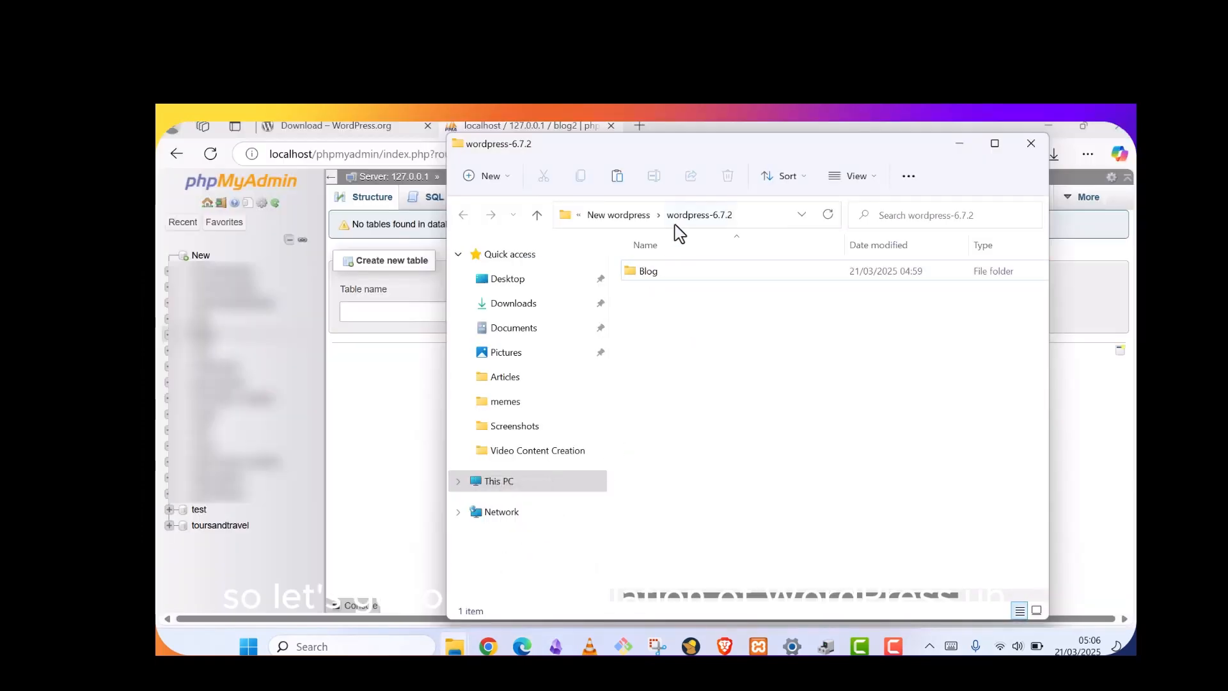
{"action": "left_click", "coordinate": [655, 273]}
{"action": "right_click", "coordinate": [655, 275]}
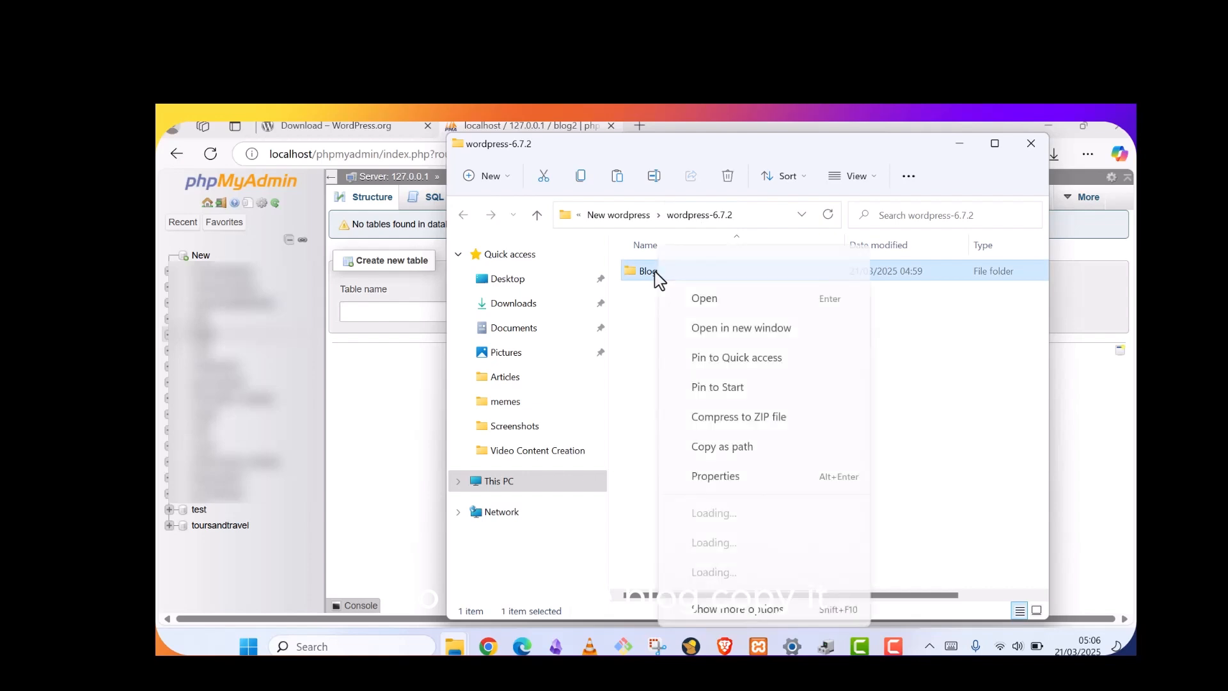
{"action": "left_click", "coordinate": [709, 265]}
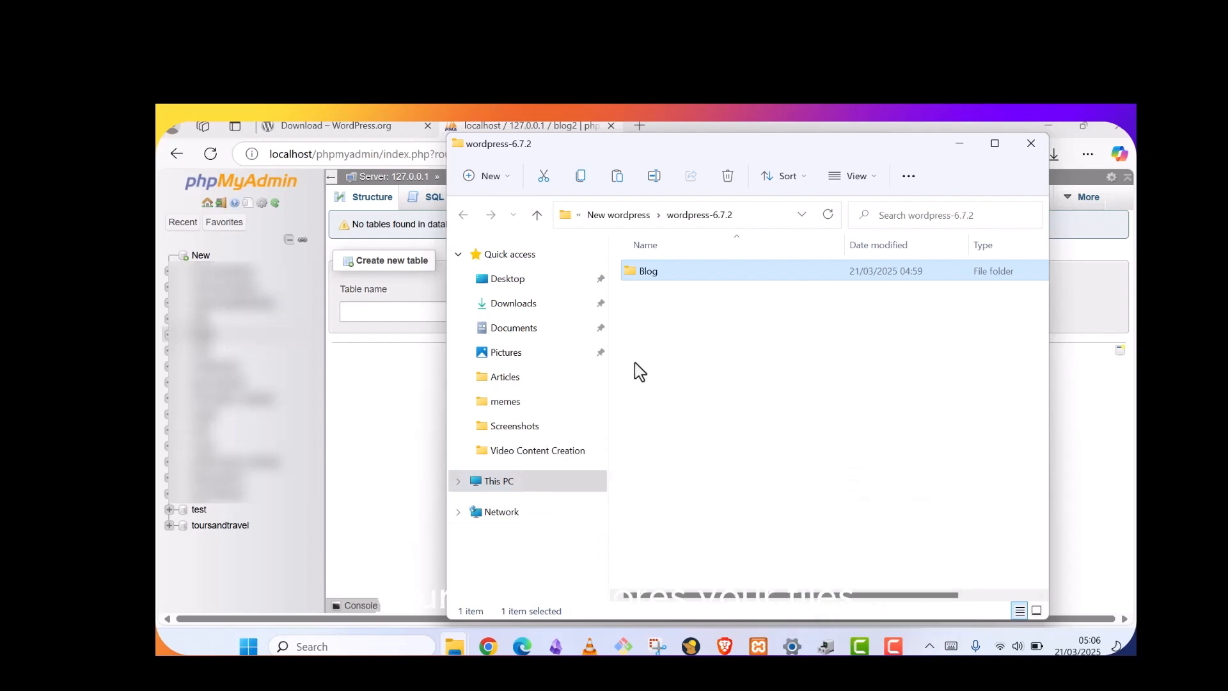
Navigate through This PC to C:\xampp\htdocs
{"action": "left_click", "coordinate": [499, 481]}
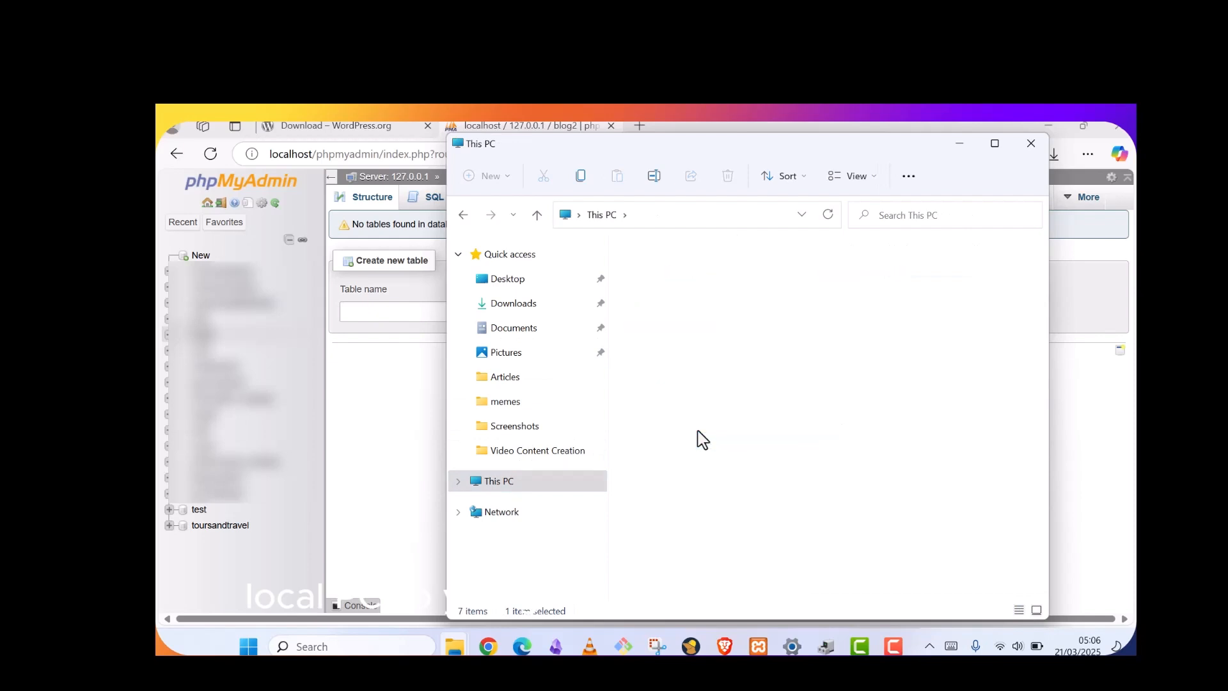
{"action": "double_click", "coordinate": [706, 362]}
{"action": "scroll", "coordinate": [697, 384], "scroll_direction": "down", "scroll_amount": 1}
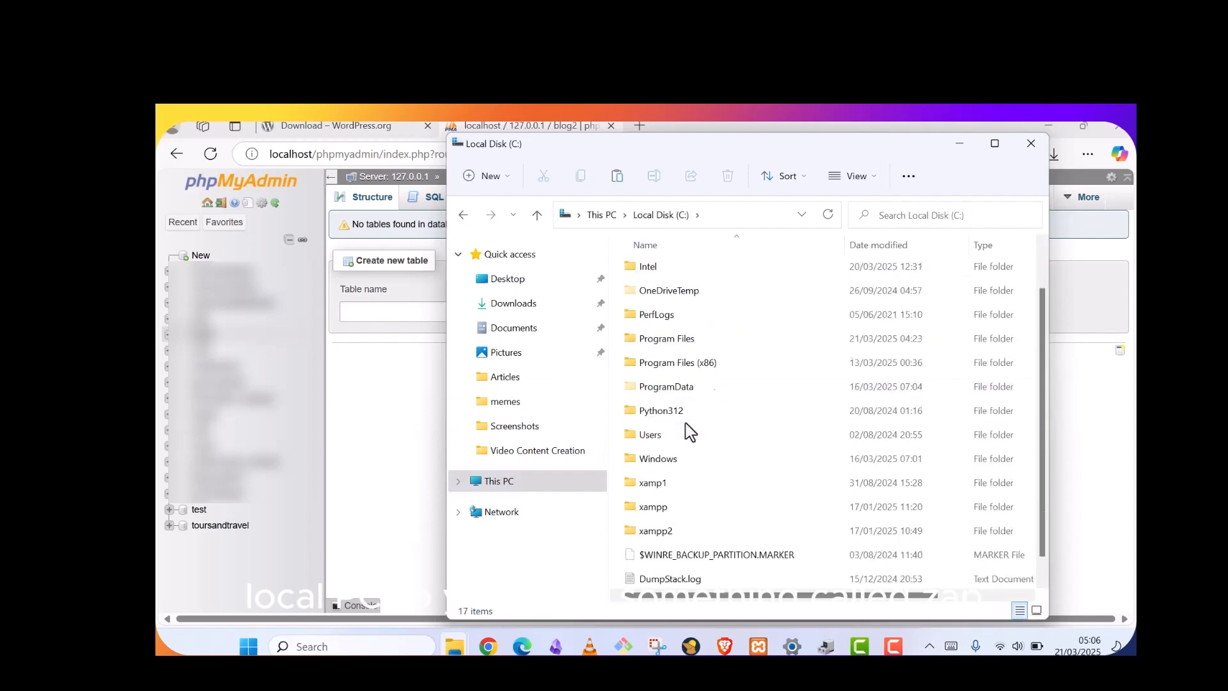
{"action": "double_click", "coordinate": [653, 507]}
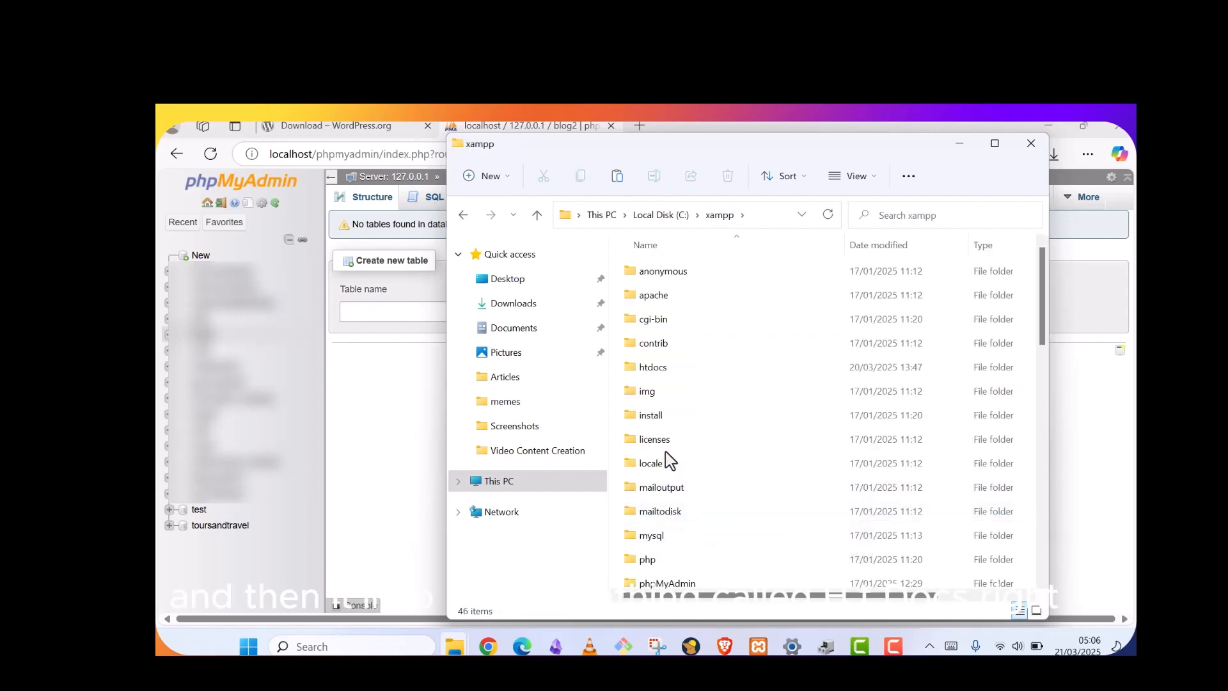
{"action": "double_click", "coordinate": [663, 371]}
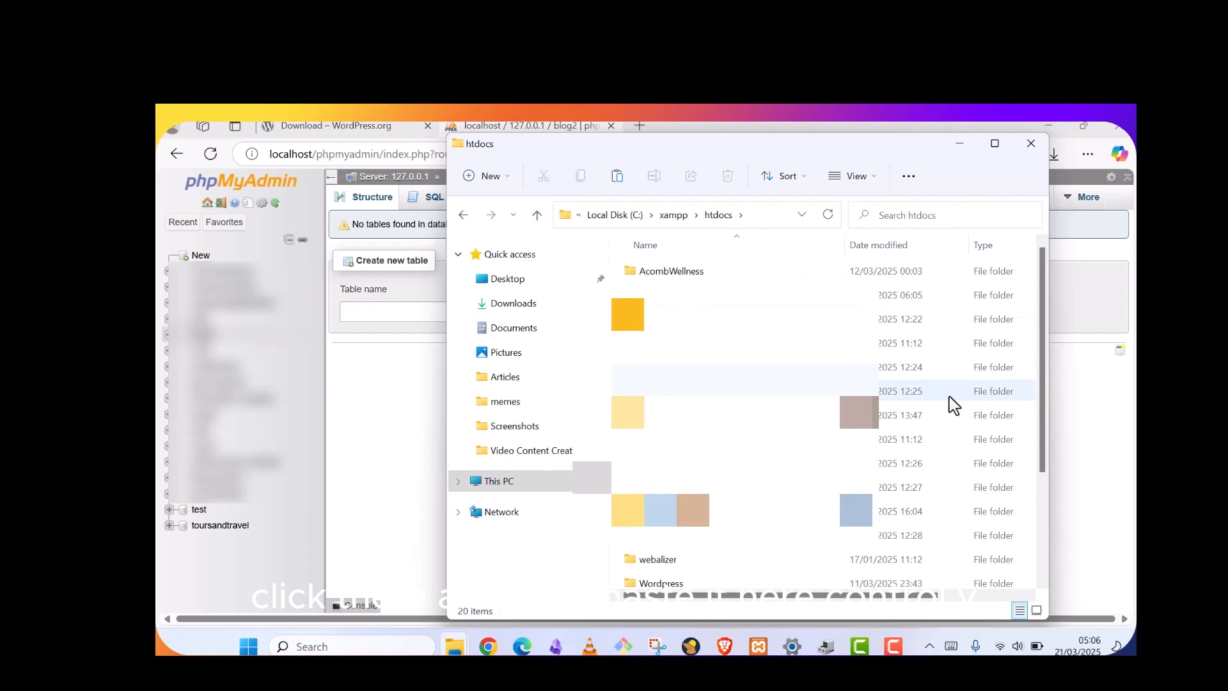
Paste the Blog folder into htdocs and check the folder listing
{"action": "key", "text": "ctrl+v"}
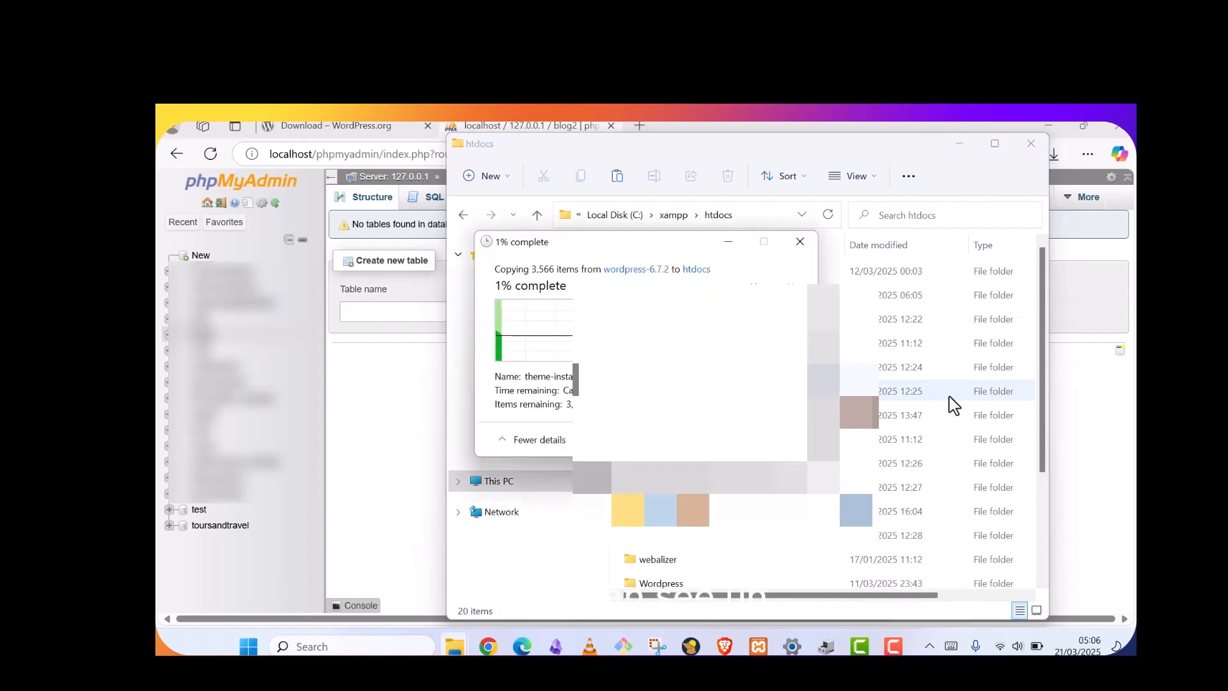
{"action": "left_click", "coordinate": [932, 150]}
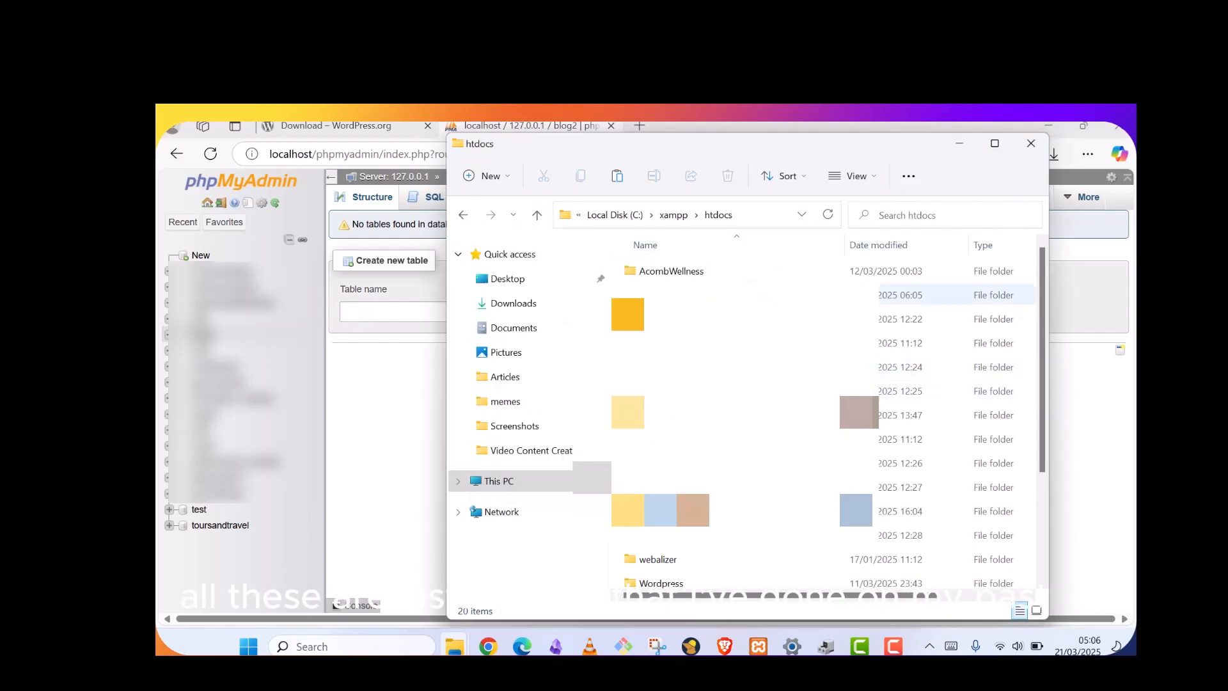
{"action": "scroll", "coordinate": [755, 384], "scroll_direction": "down", "scroll_amount": 2}
{"action": "scroll", "coordinate": [755, 410], "scroll_direction": "up", "scroll_amount": 3}
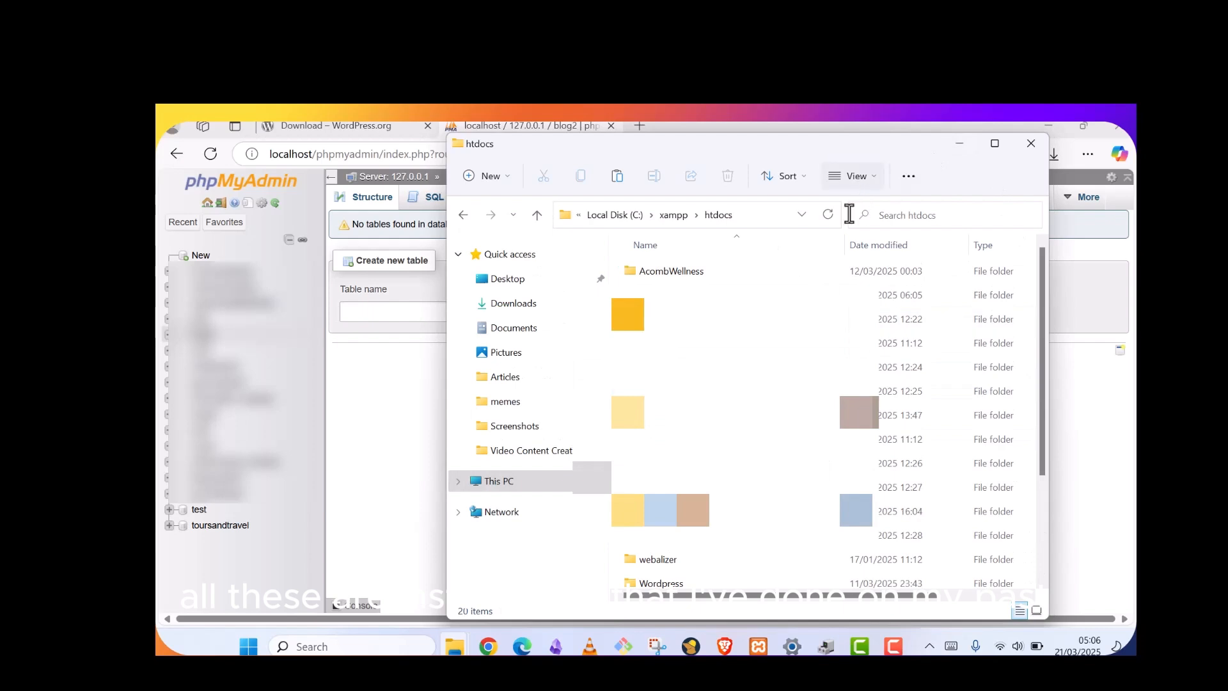
{"action": "scroll", "coordinate": [768, 384], "scroll_direction": "down", "scroll_amount": 2}
{"action": "scroll", "coordinate": [755, 384], "scroll_direction": "down", "scroll_amount": 1}
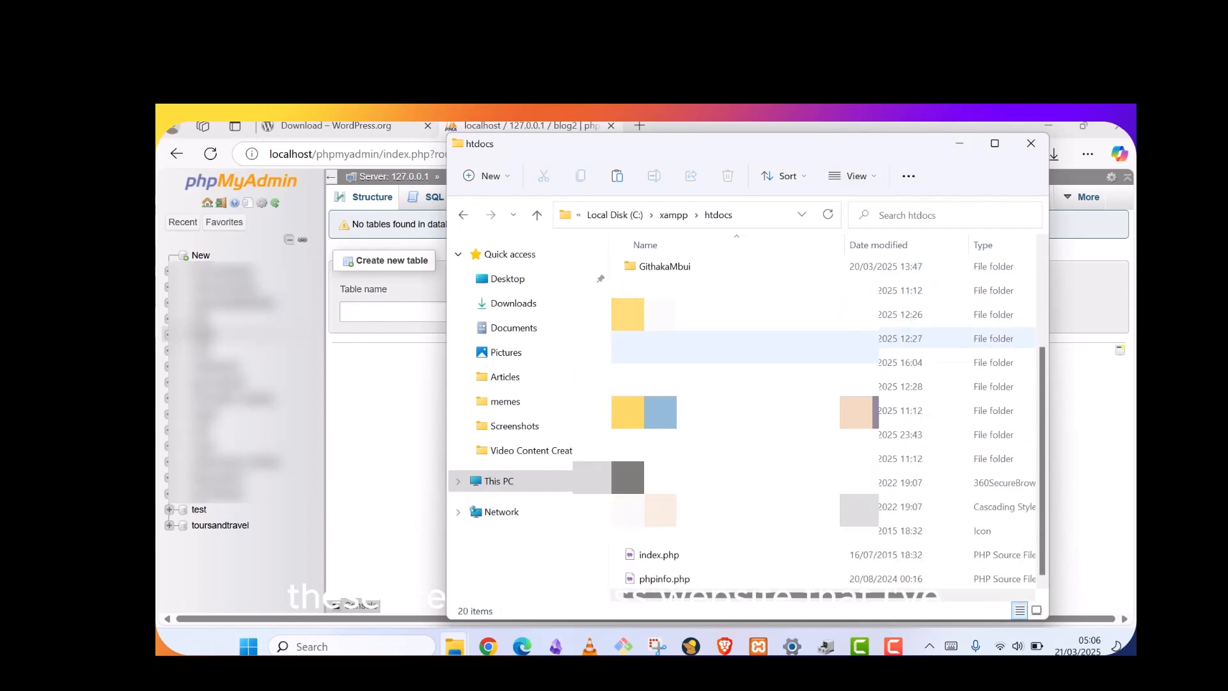
{"action": "scroll", "coordinate": [755, 345], "scroll_direction": "up", "scroll_amount": 3}
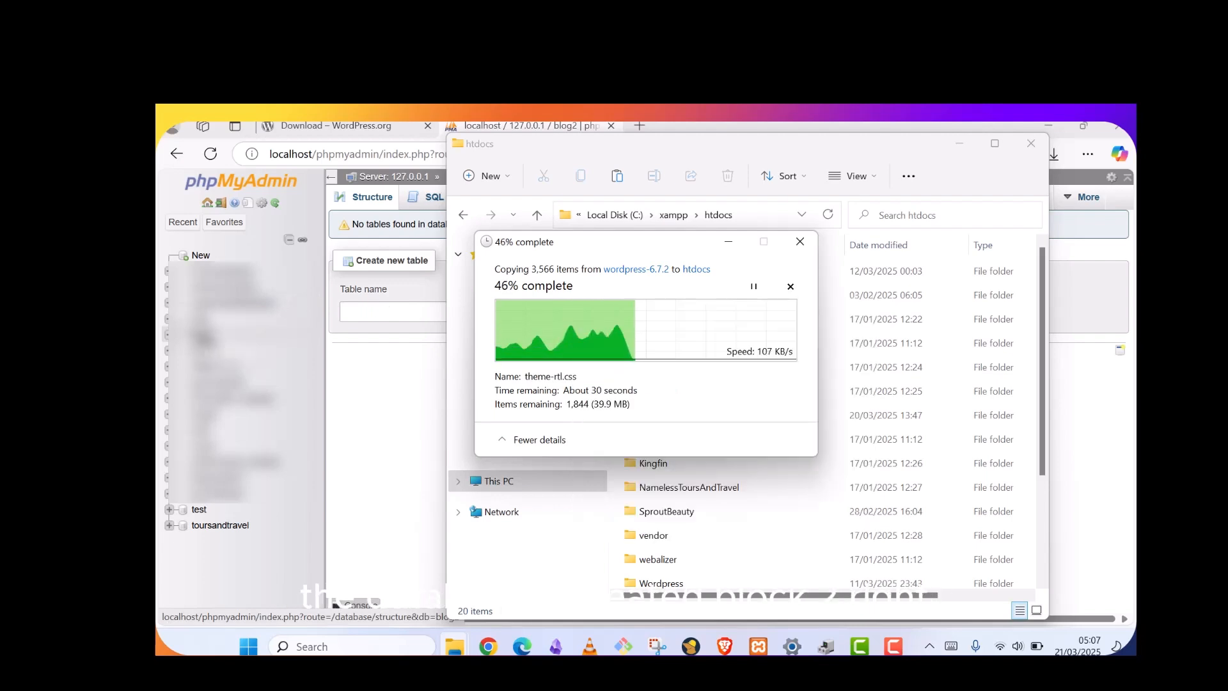
Close the WordPress download and phpMyAdmin blog2 tabs, leaving only a new tab
{"action": "left_click", "coordinate": [375, 127]}
{"action": "left_click", "coordinate": [428, 126]}
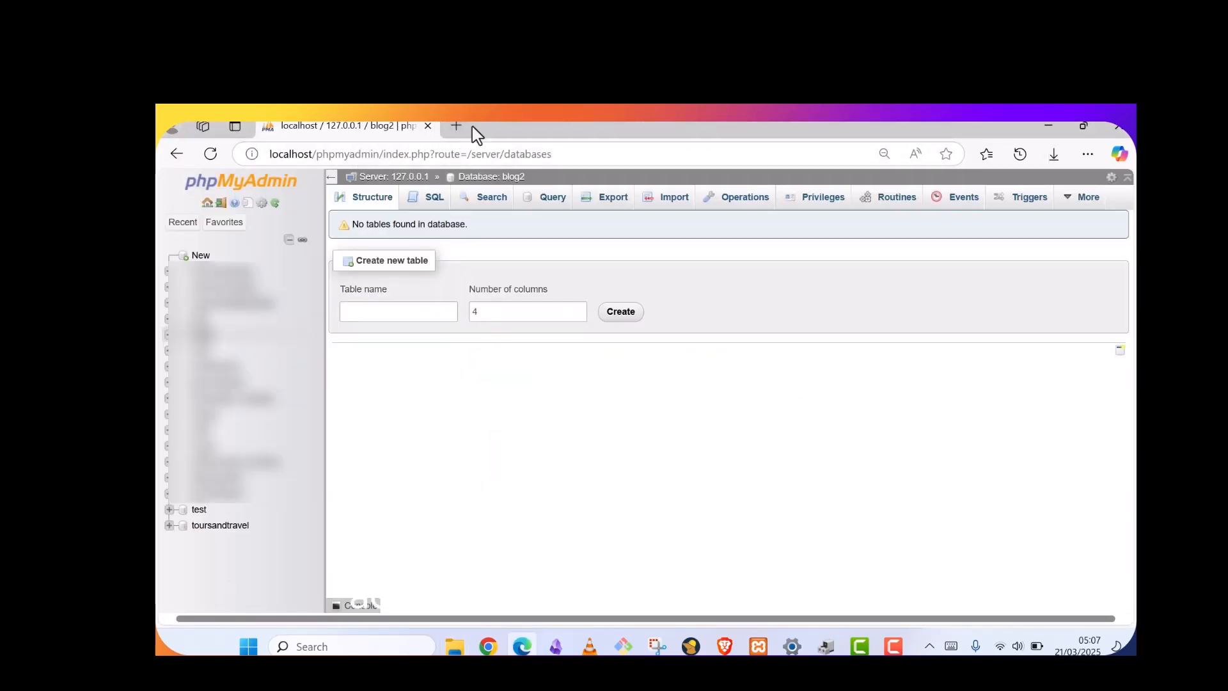
{"action": "left_click", "coordinate": [457, 128]}
{"action": "left_click", "coordinate": [356, 125]}
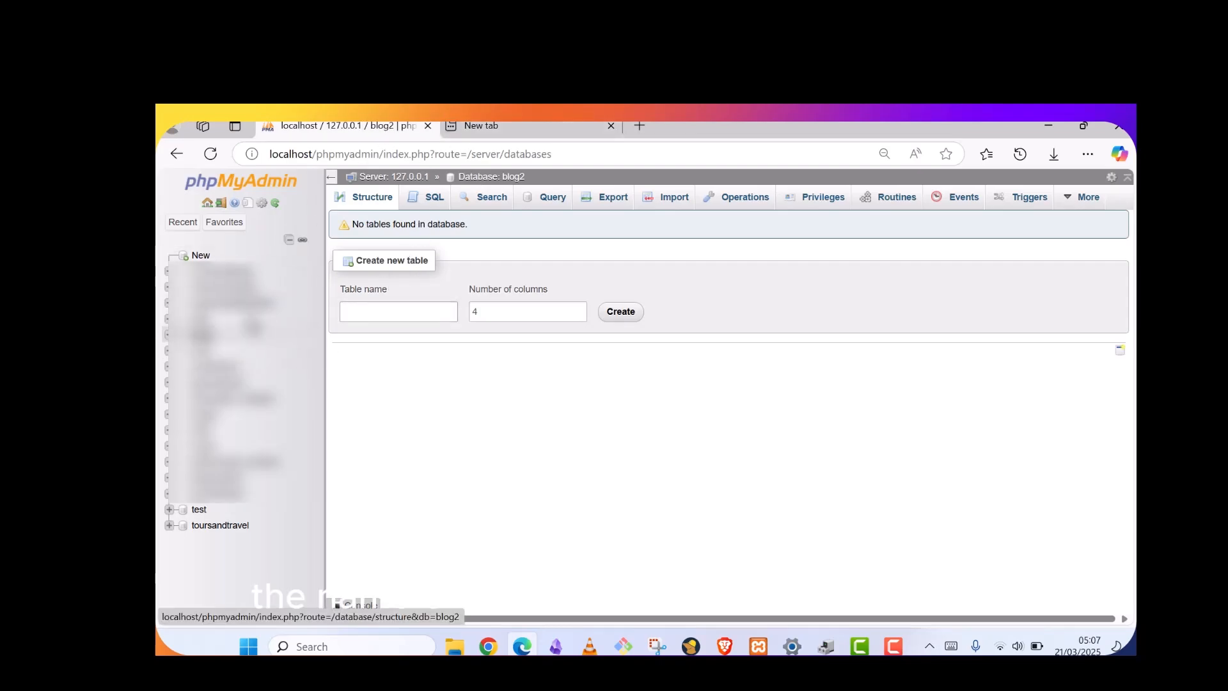
{"action": "left_click", "coordinate": [428, 126]}
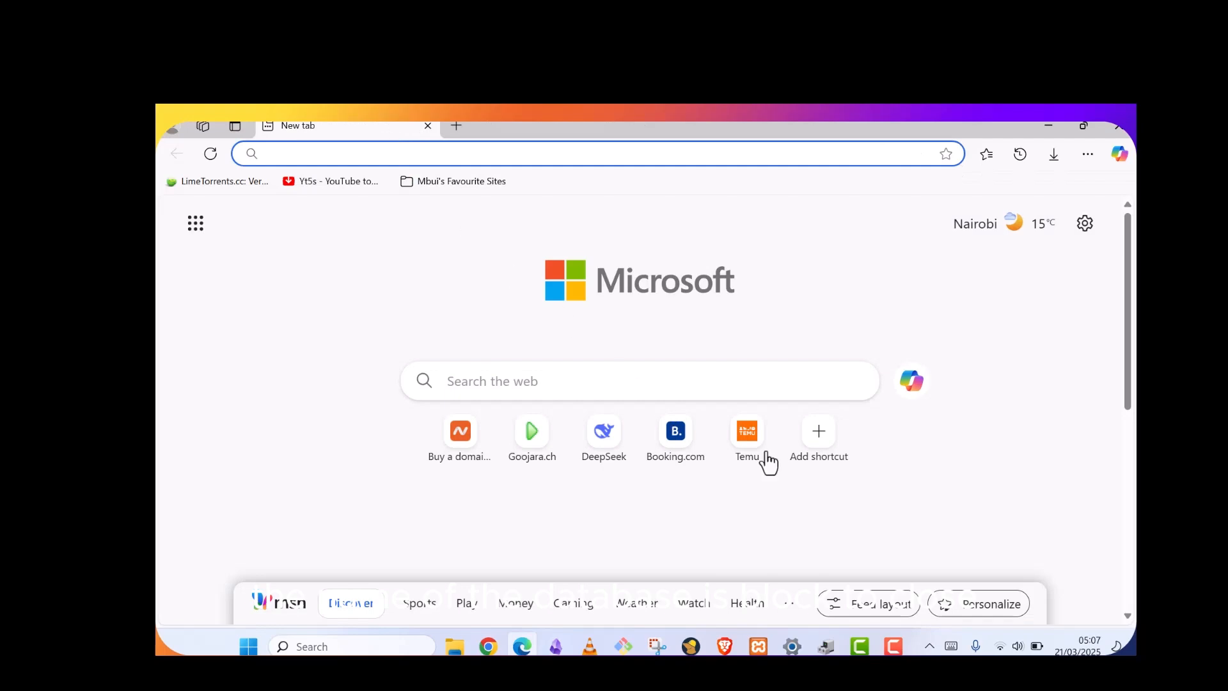
Let the 3,566-item copy finish, then return to the htdocs window
{"action": "mouse_move", "coordinate": [455, 646]}
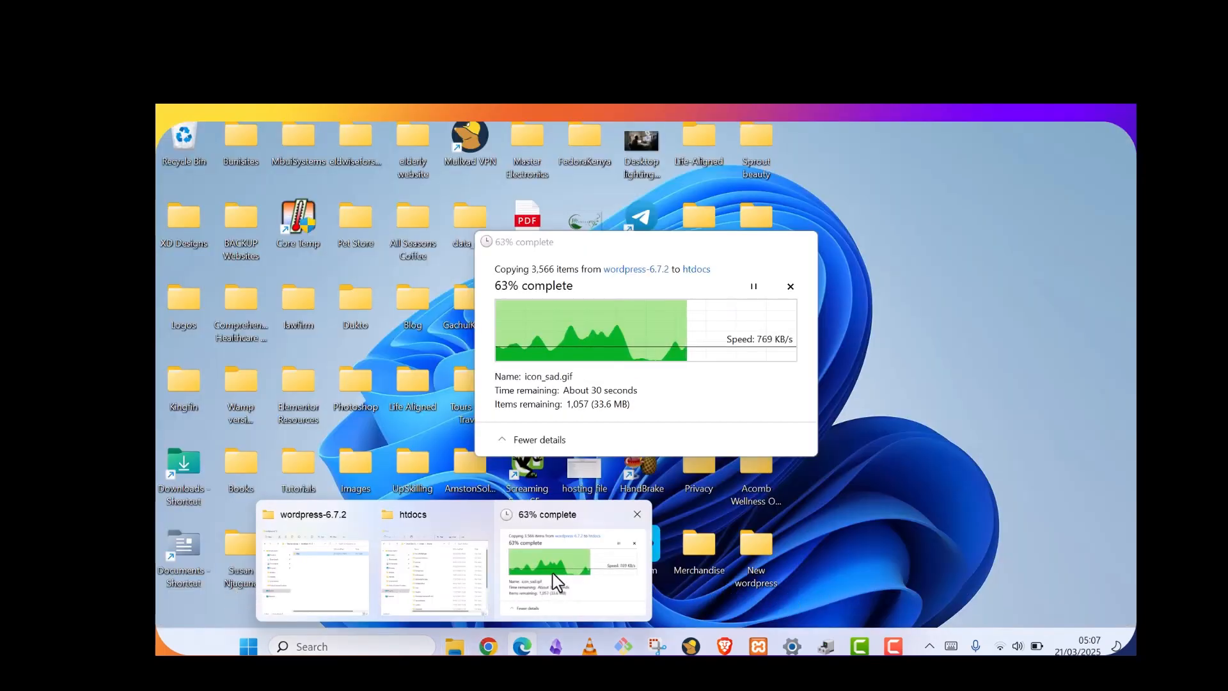
{"action": "left_click", "coordinate": [555, 579]}
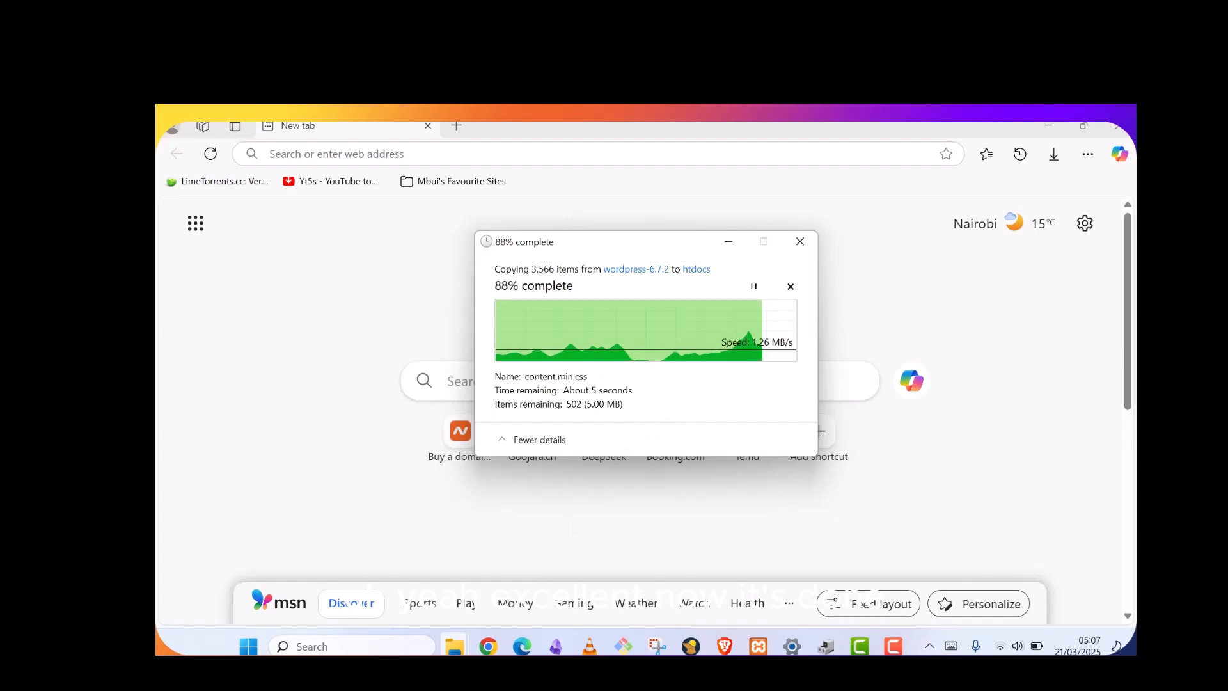
{"action": "mouse_move", "coordinate": [454, 643]}
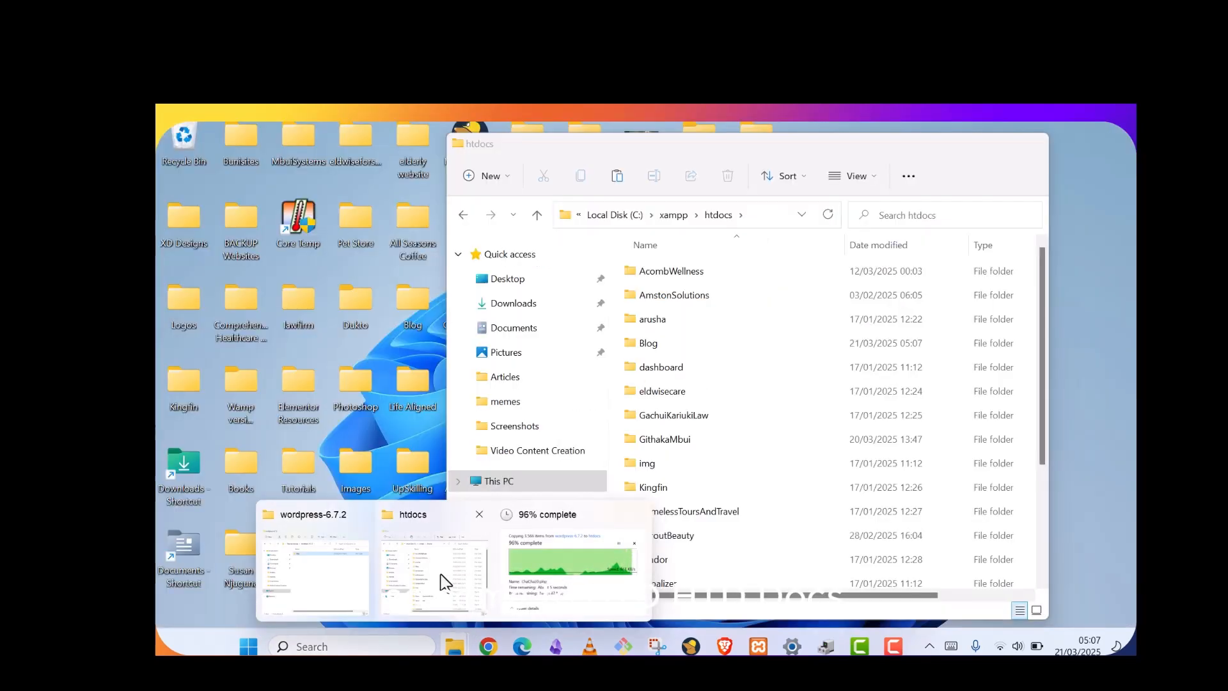
{"action": "left_click", "coordinate": [443, 582]}
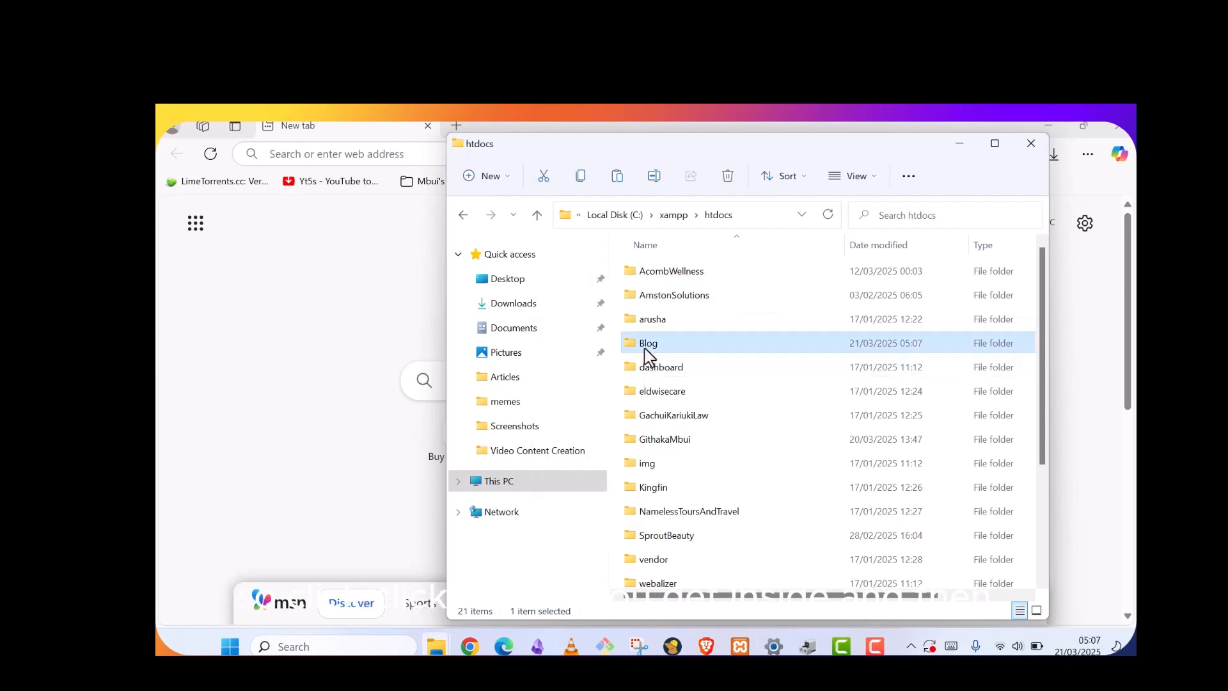
Open htdocs\Blog and show the Open with choices for wp-config-sample.php
{"action": "double_click", "coordinate": [646, 350]}
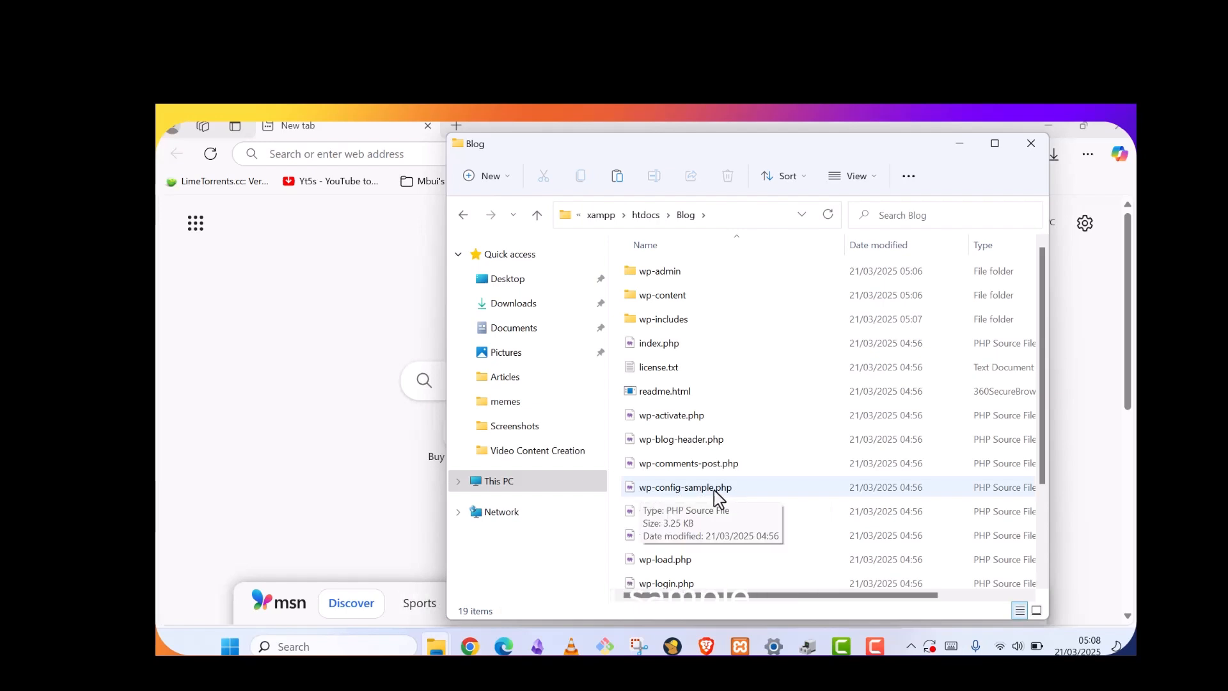
{"action": "left_click", "coordinate": [683, 490]}
{"action": "right_click", "coordinate": [683, 490]}
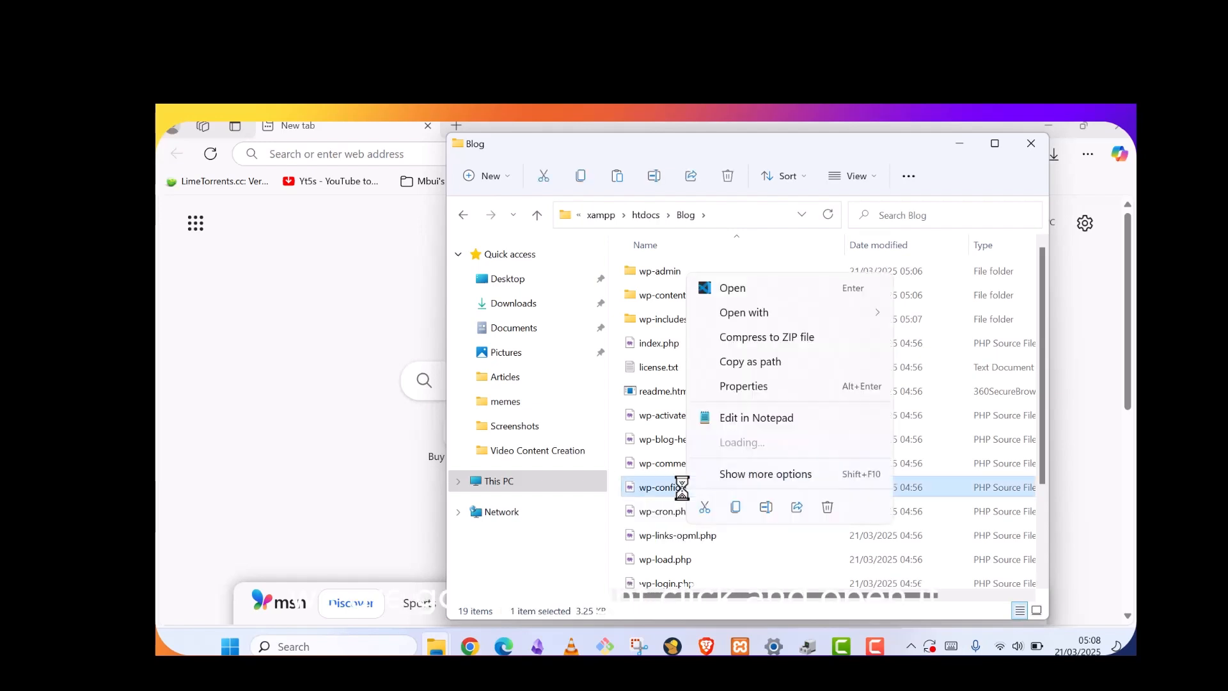
{"action": "mouse_move", "coordinate": [754, 315]}
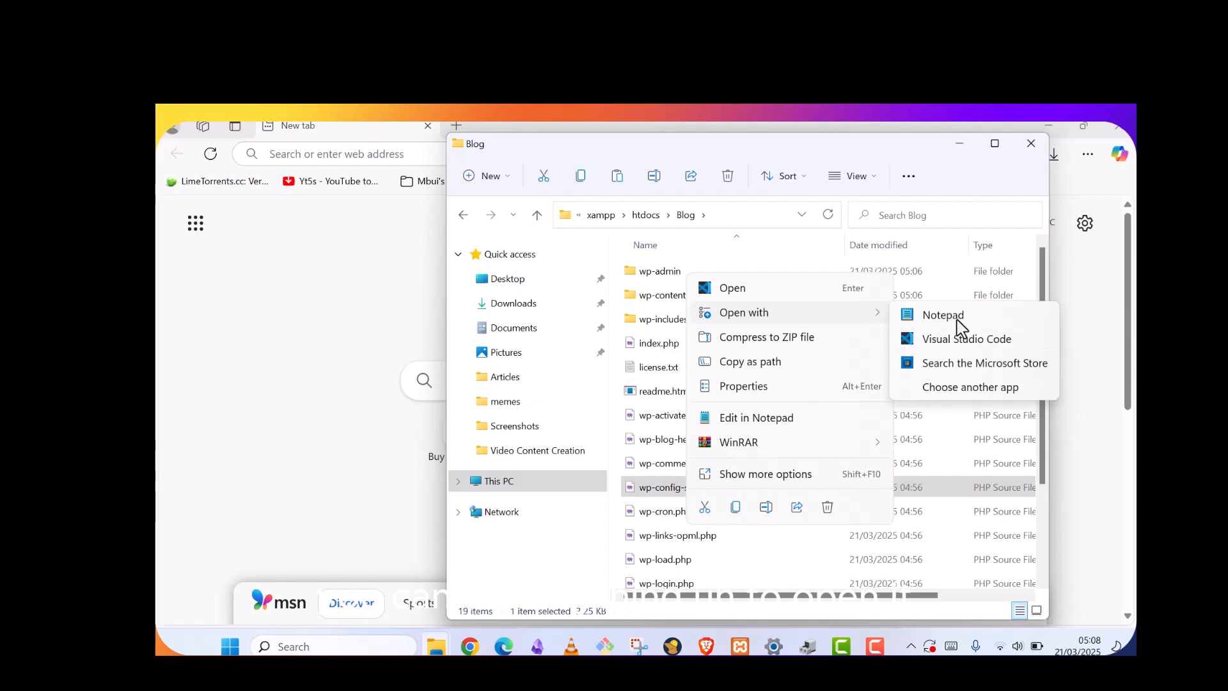
Open wp-config-sample.php in Notepad and replace username_here with blog2 in DB_USER
{"action": "left_click", "coordinate": [958, 321]}
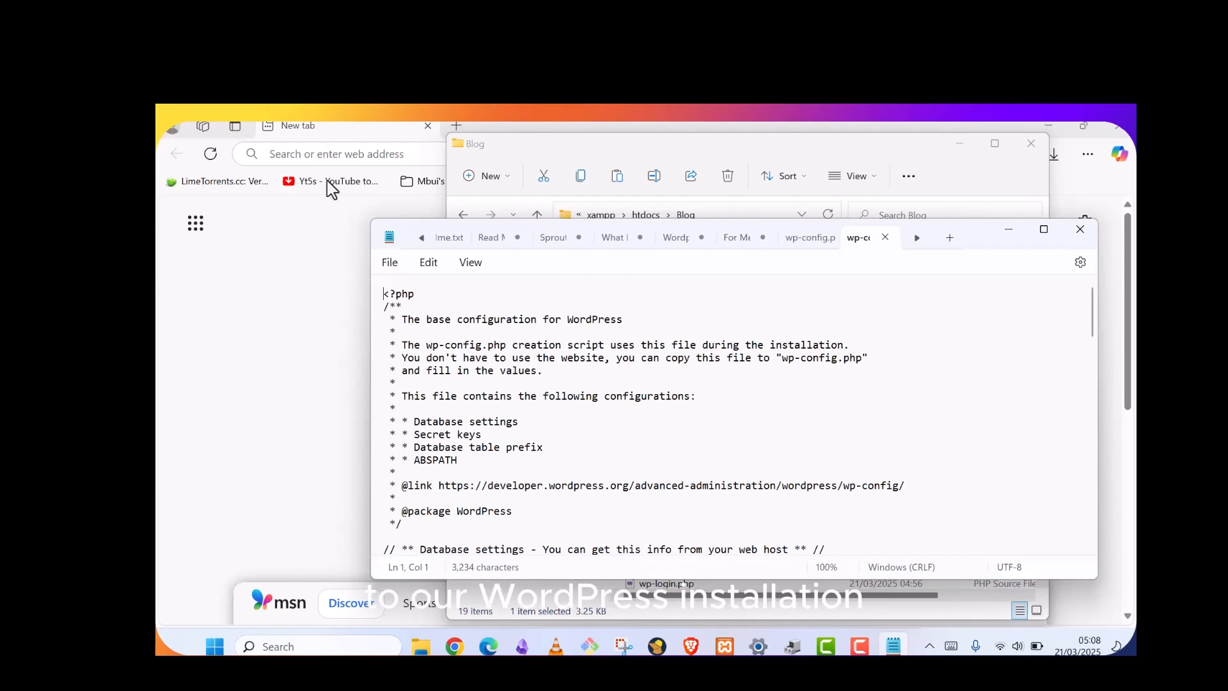
{"action": "scroll", "coordinate": [562, 448], "scroll_direction": "down", "scroll_amount": 2}
{"action": "scroll", "coordinate": [566, 459], "scroll_direction": "down", "scroll_amount": 3}
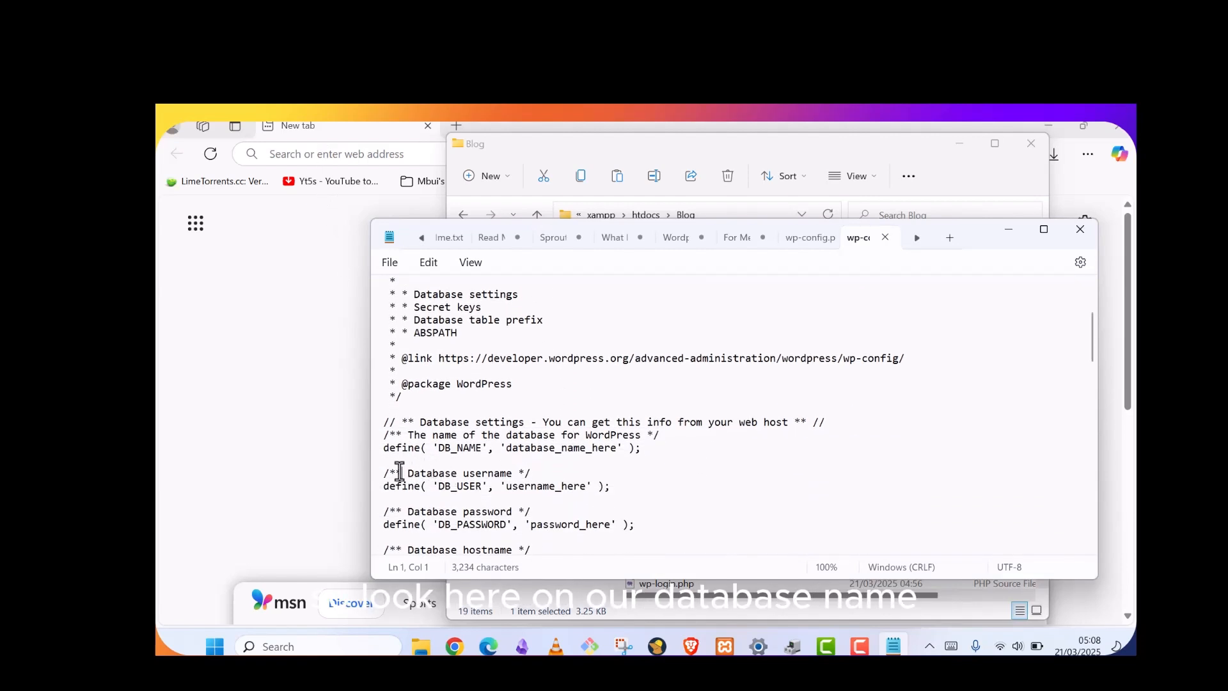
{"action": "left_click_drag", "start_coordinate": [400, 473], "coordinate": [510, 475]}
{"action": "left_click", "coordinate": [582, 487]}
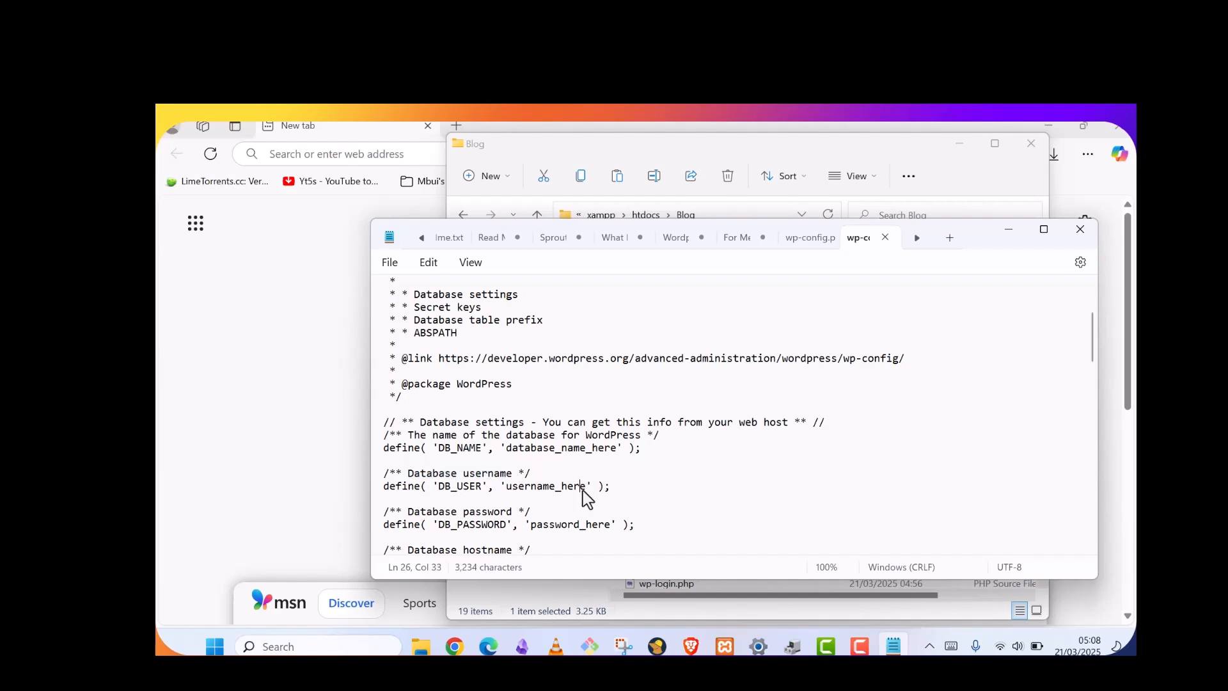
{"action": "left_click", "coordinate": [589, 487]}
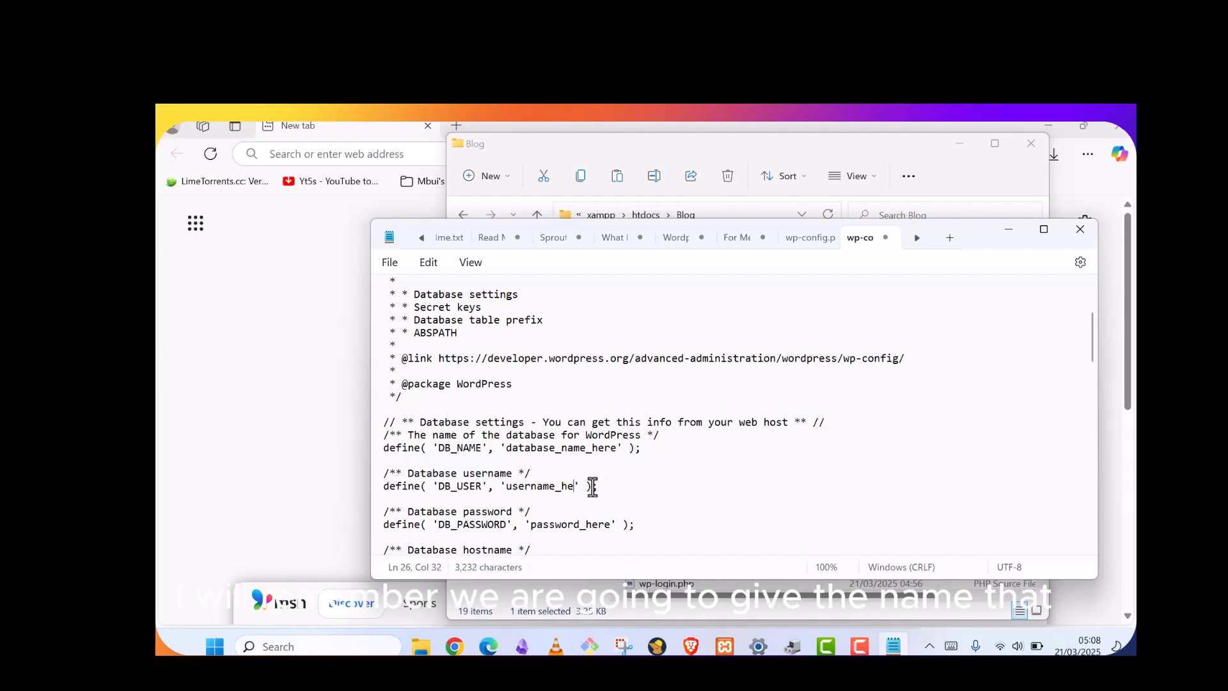
{"action": "key", "text": "BackSpace"}
{"action": "key", "text": "BackSpace"}
{"action": "key", "text": "BackSpace"}
{"action": "key", "text": "BackSpace"}
{"action": "key", "text": "BackSpace"}
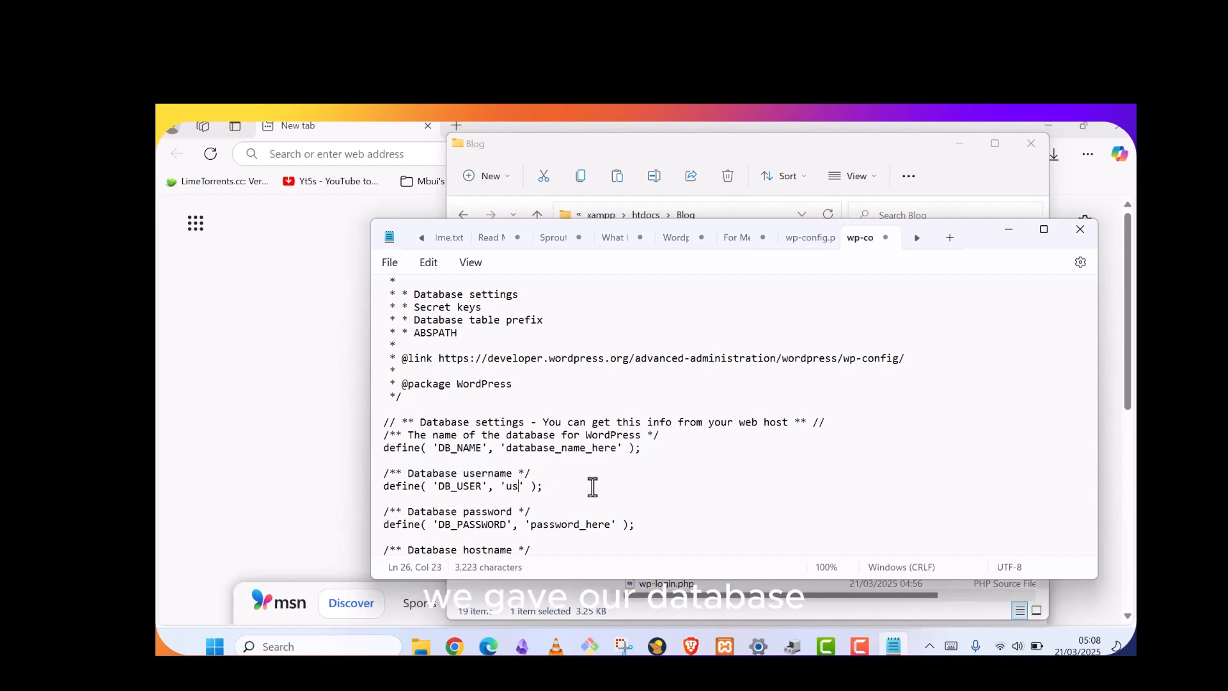
{"action": "key", "text": "BackSpace"}
{"action": "key", "text": "BackSpace"}
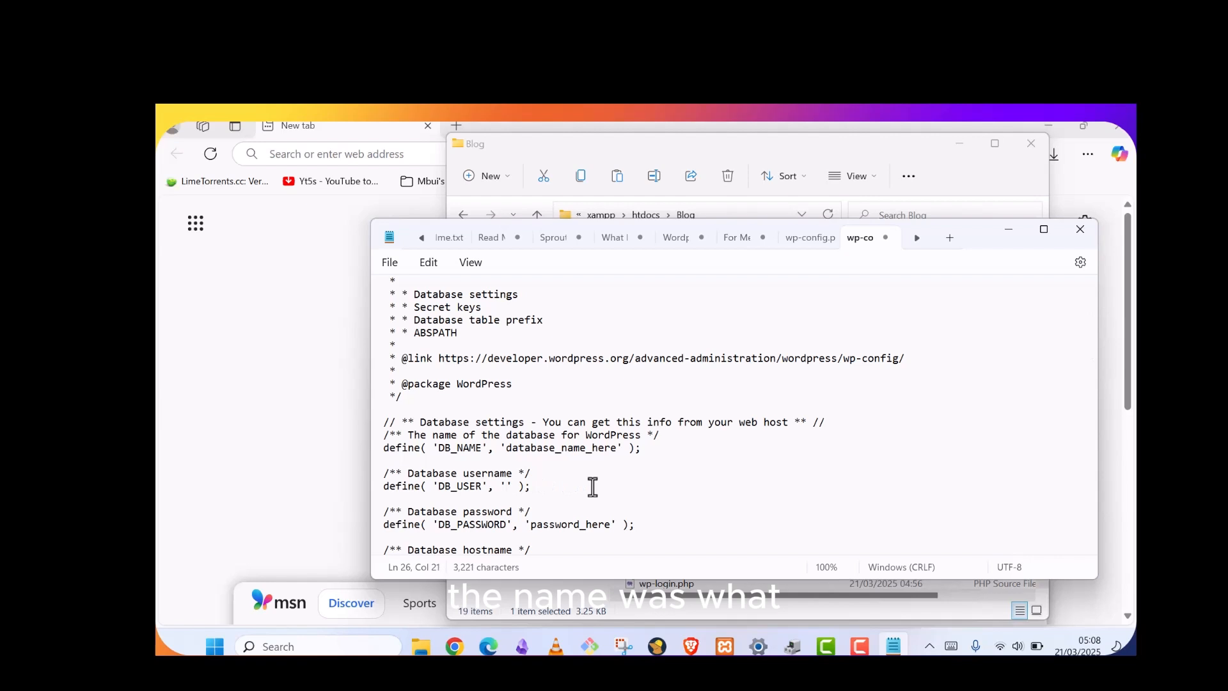
{"action": "type", "text": "blog2"}
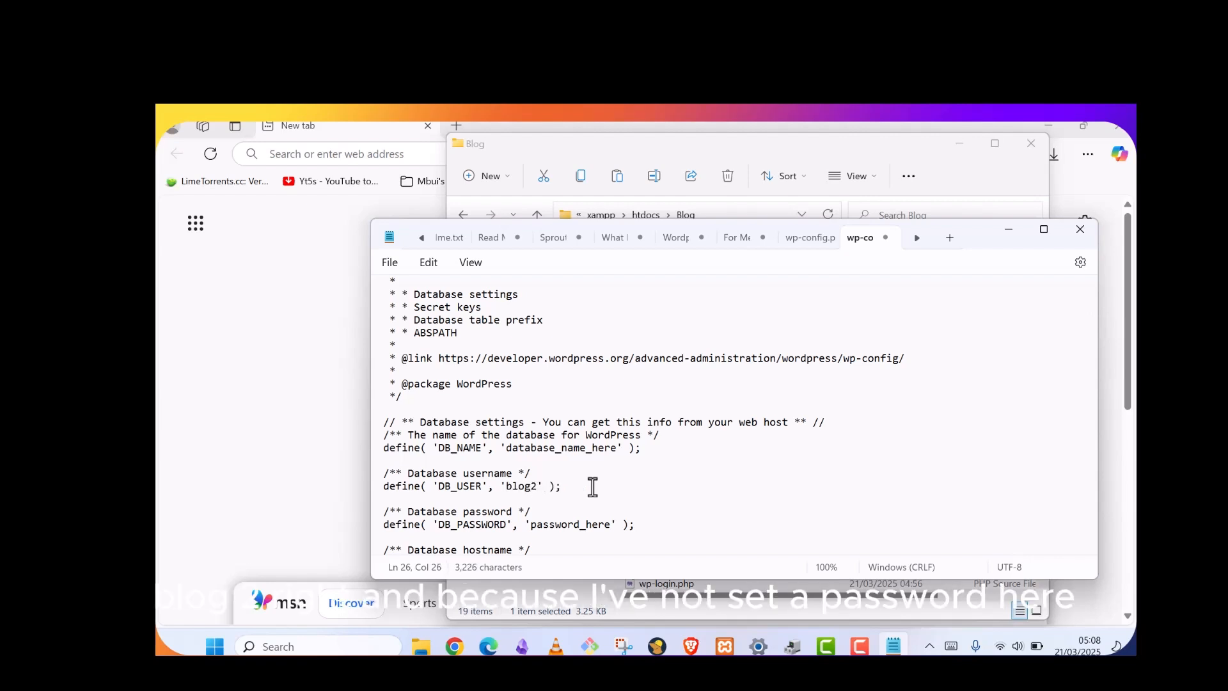
Delete password_here so DB_PASSWORD is left as empty quotes
{"action": "left_click", "coordinate": [607, 526]}
{"action": "key", "text": "BackSpace"}
{"action": "key", "text": "BackSpace"}
{"action": "key", "text": "BackSpace"}
{"action": "key", "text": "BackSpace"}
{"action": "key", "text": "BackSpace"}
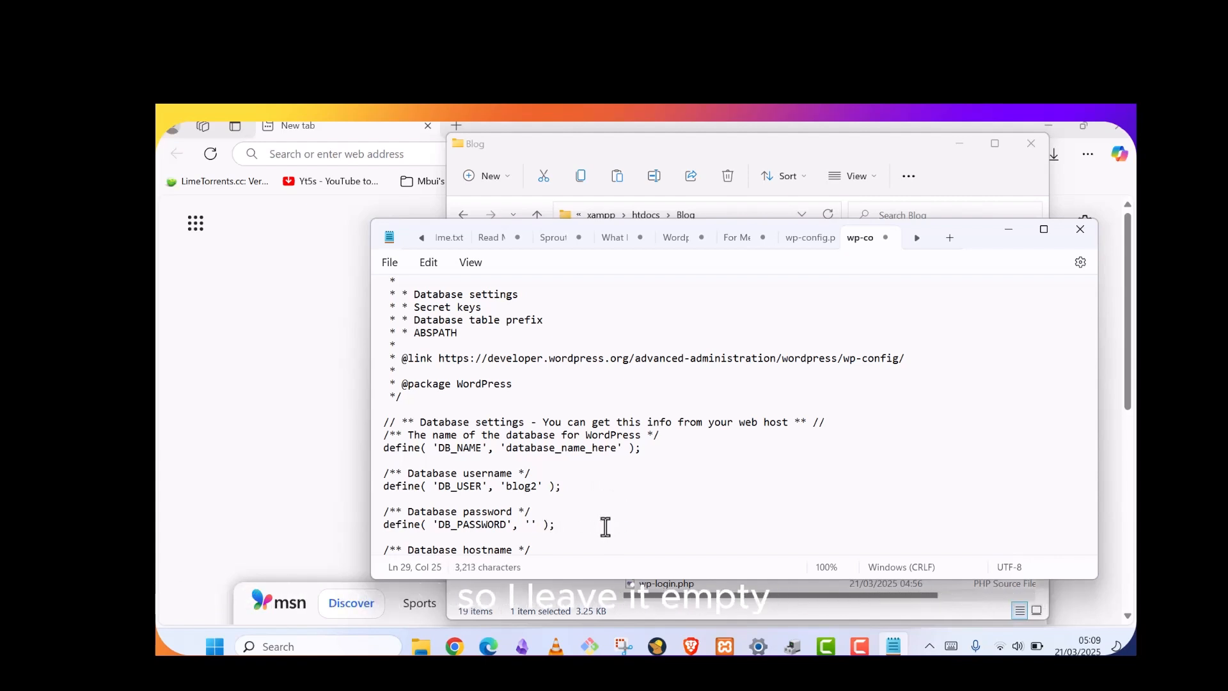
{"action": "scroll", "coordinate": [607, 459], "scroll_direction": "down", "scroll_amount": 1}
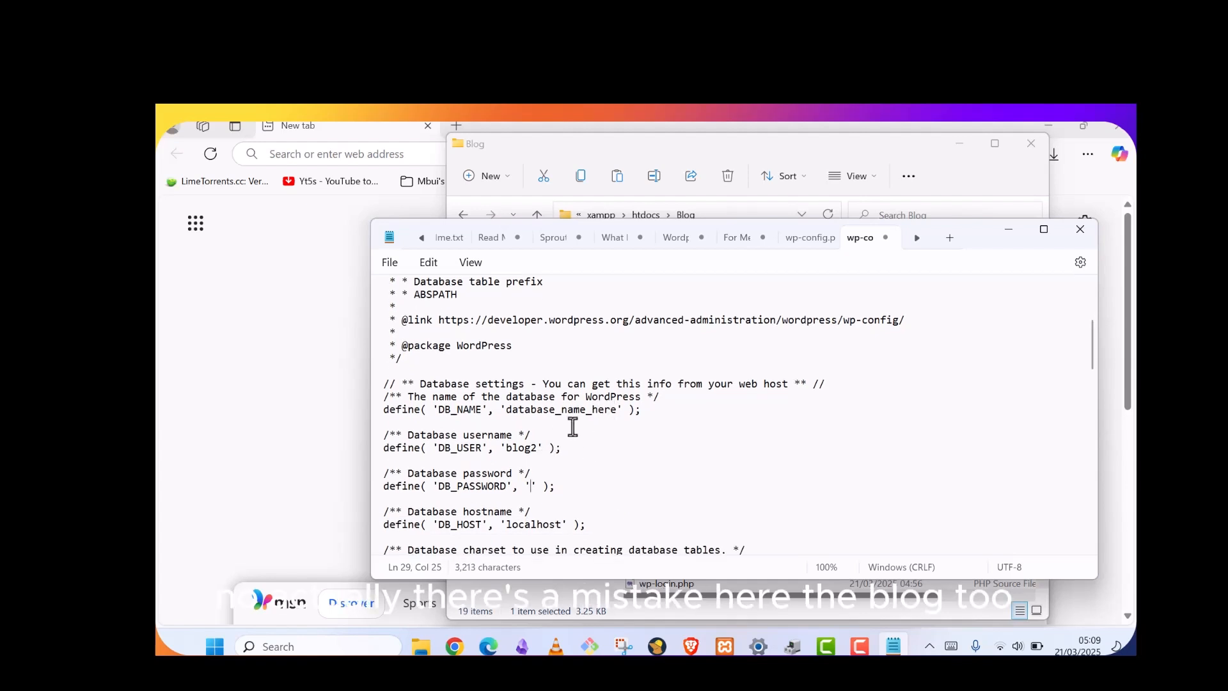
{"action": "mouse_move", "coordinate": [505, 446]}
{"action": "left_mouse_down"}
{"action": "mouse_move", "coordinate": [537, 442]}
{"action": "mouse_move", "coordinate": [507, 447]}
{"action": "left_mouse_up"}
Replace database_name_here with blog2 in DB_NAME
{"action": "left_click", "coordinate": [538, 448]}
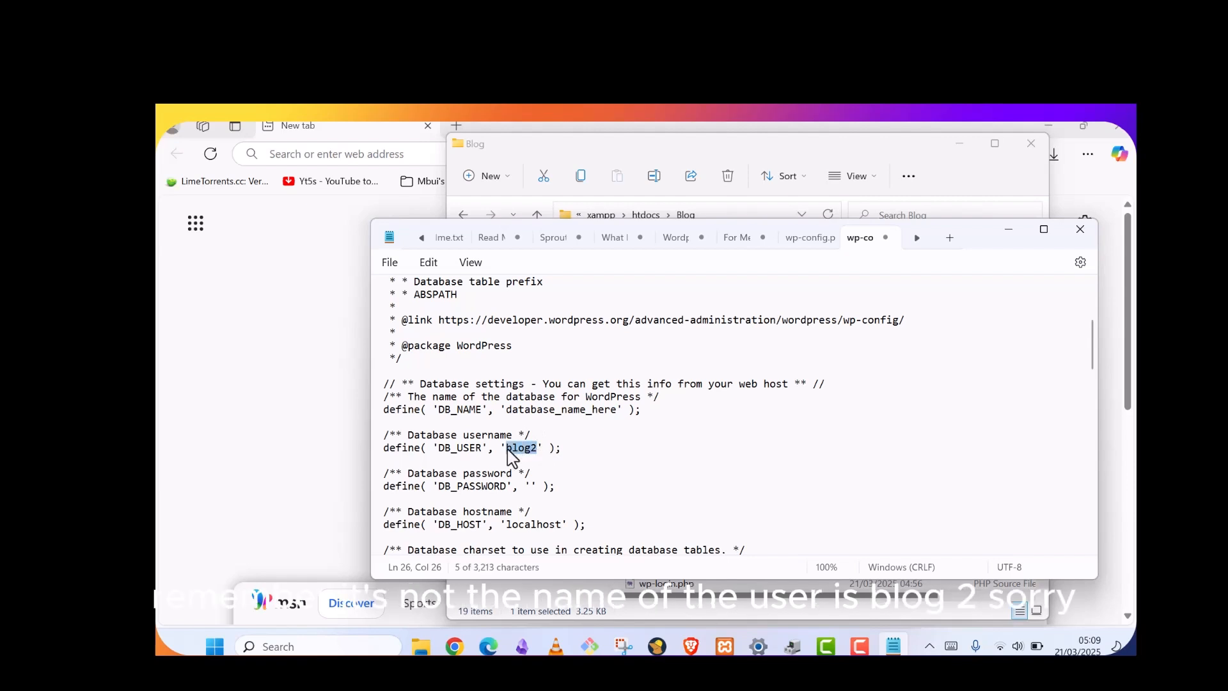
{"action": "left_click", "coordinate": [618, 413]}
{"action": "key", "text": "BackSpace"}
{"action": "key", "text": "BackSpace"}
{"action": "key", "text": "BackSpace"}
{"action": "key", "text": "BackSpace"}
{"action": "key", "text": "BackSpace"}
{"action": "key", "text": "BackSpace"}
{"action": "key", "text": "BackSpace"}
{"action": "key", "text": "BackSpace"}
{"action": "key", "text": "BackSpace"}
{"action": "key", "text": "BackSpace"}
{"action": "key", "text": "BackSpace"}
{"action": "key", "text": "BackSpace"}
{"action": "key", "text": "BackSpace"}
{"action": "key", "text": "BackSpace"}
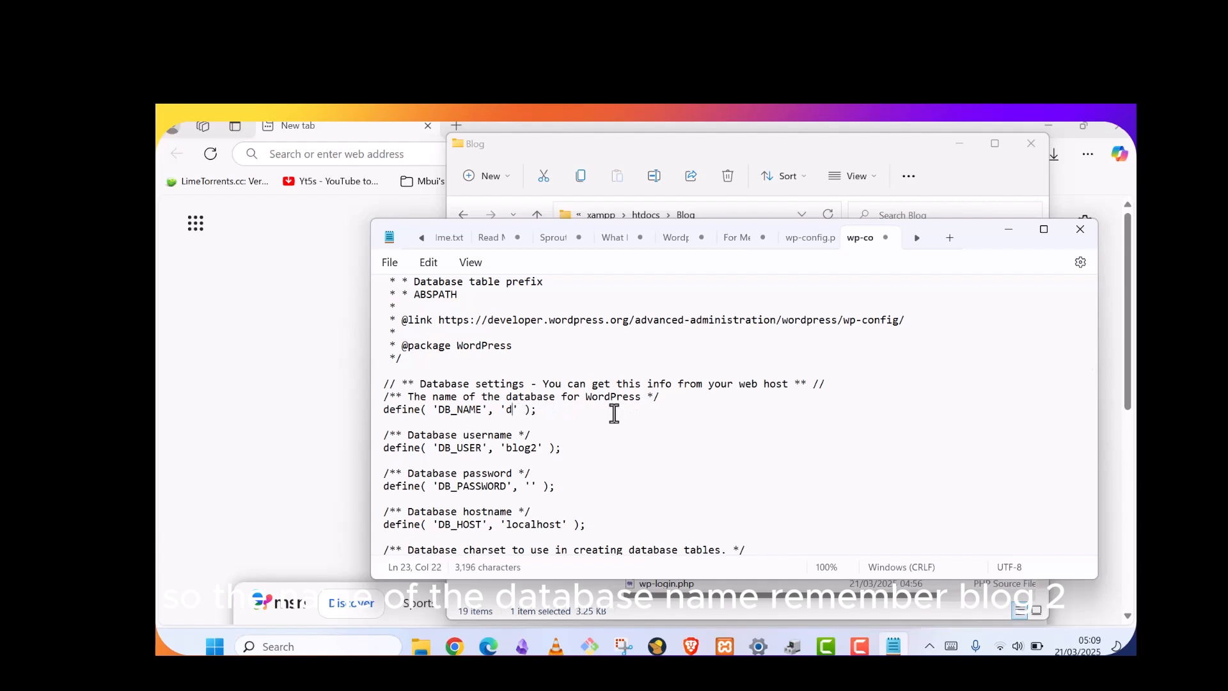
{"action": "key", "text": "BackSpace"}
{"action": "type", "text": "blog2"}
Change the DB_USER value from blog2 to root
{"action": "left_click", "coordinate": [536, 450]}
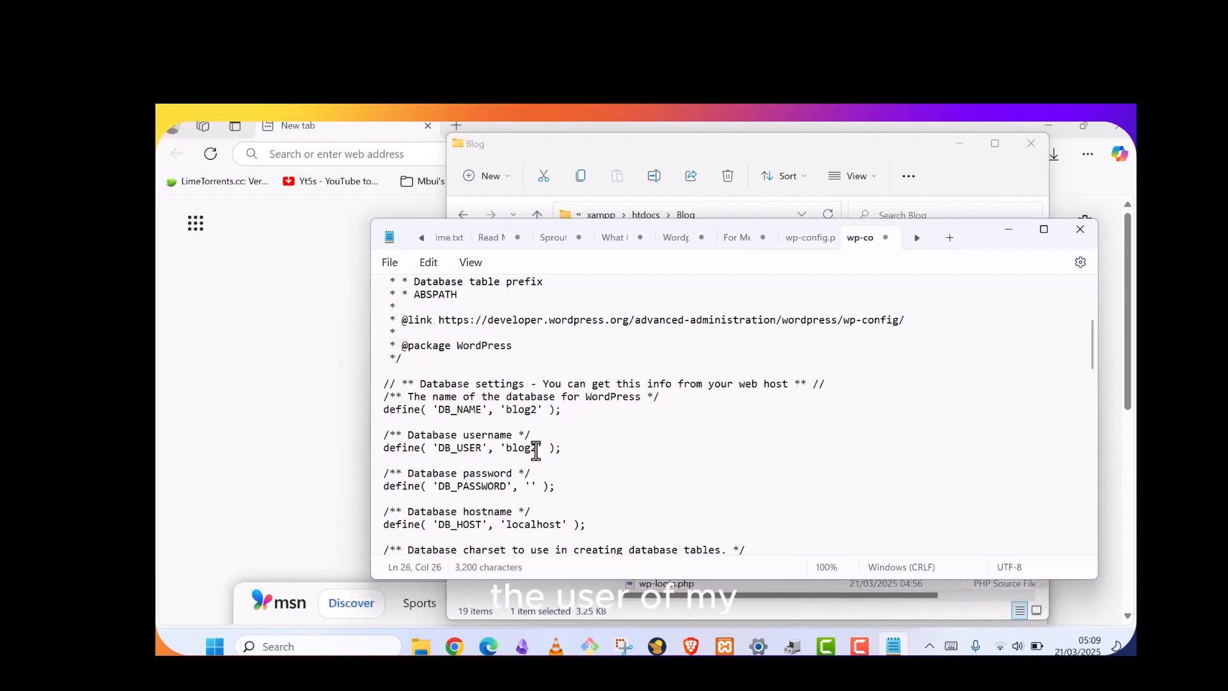
{"action": "key", "text": "BackSpace"}
{"action": "key", "text": "BackSpace"}
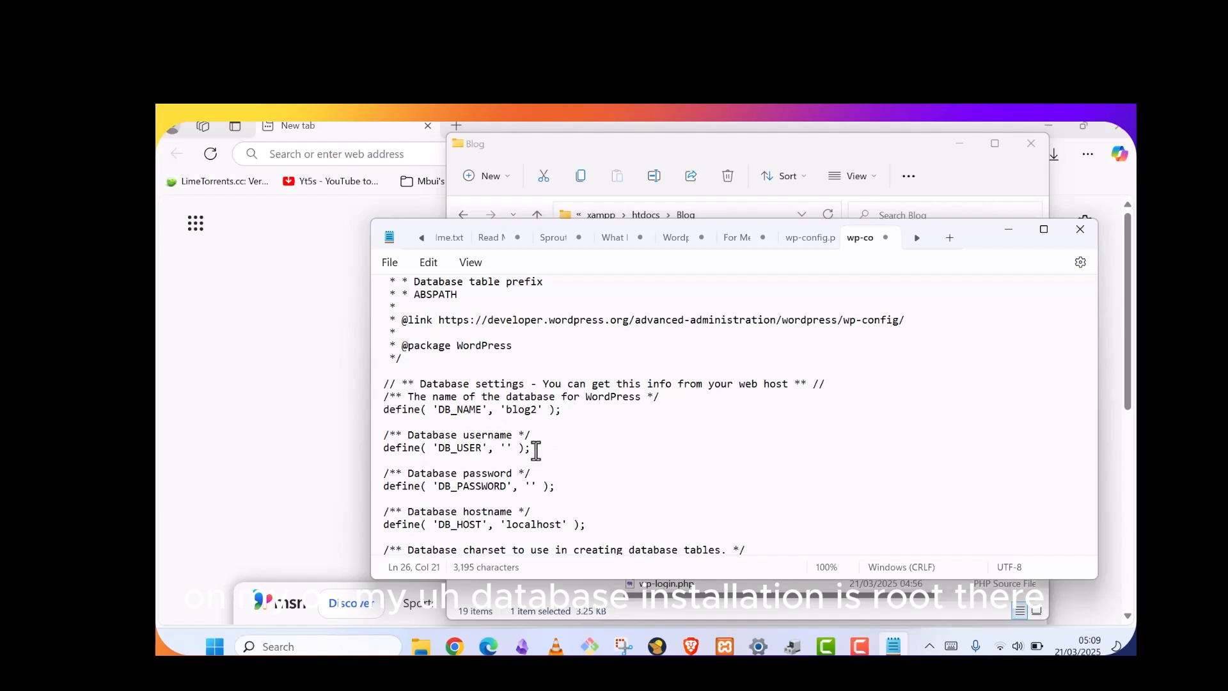
{"action": "type", "text": "root"}
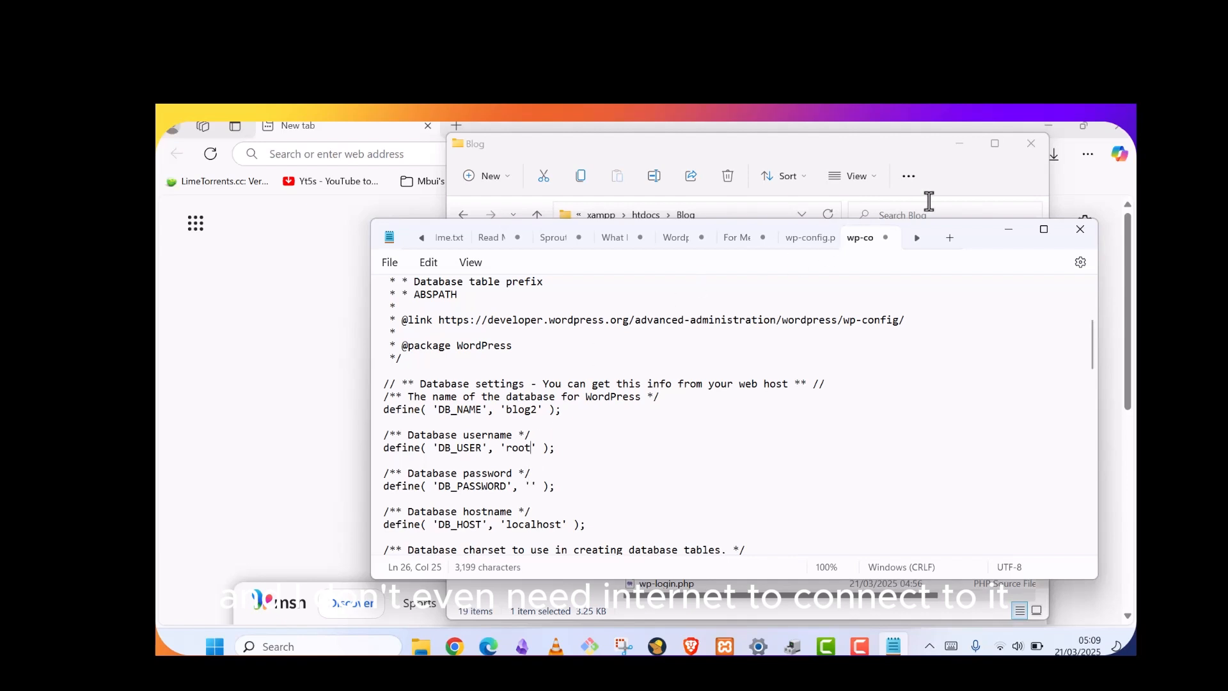
{"action": "scroll", "coordinate": [527, 426], "scroll_direction": "down", "scroll_amount": 2}
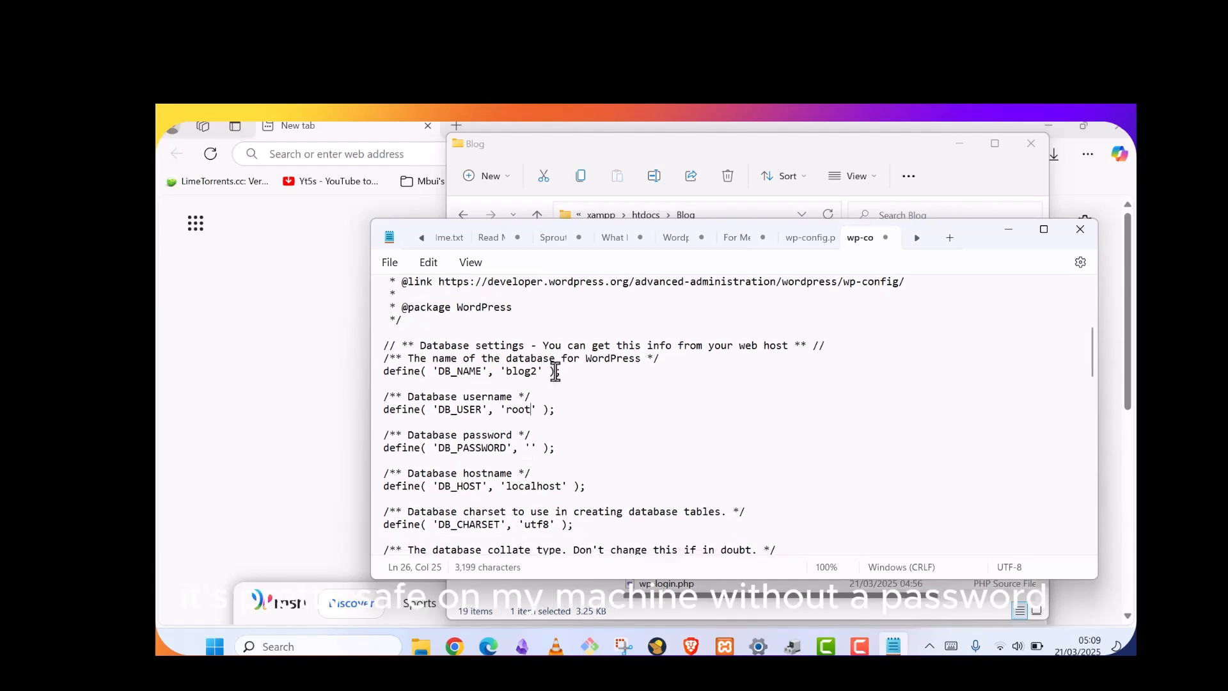
{"action": "scroll", "coordinate": [536, 398], "scroll_direction": "up", "scroll_amount": 2}
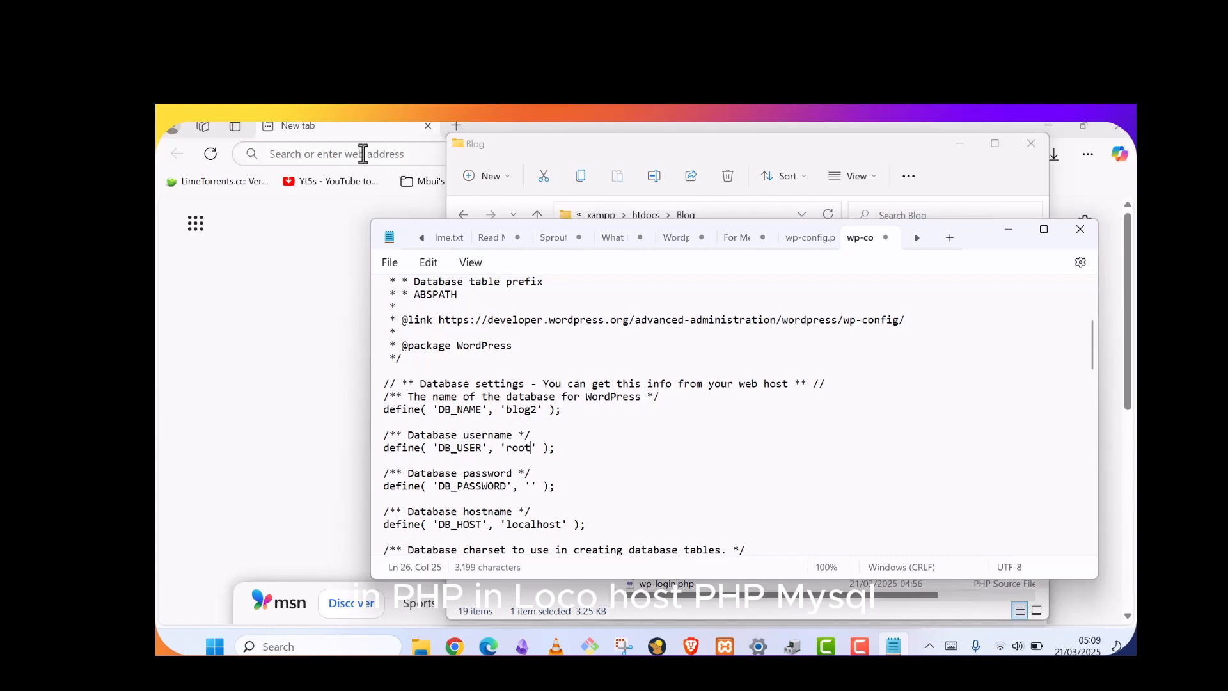
Load localhost/phpmyadmin in Edge to confirm blog2 exists, then return to Notepad
{"action": "left_click", "coordinate": [365, 156]}
{"action": "type", "text": "loca"}
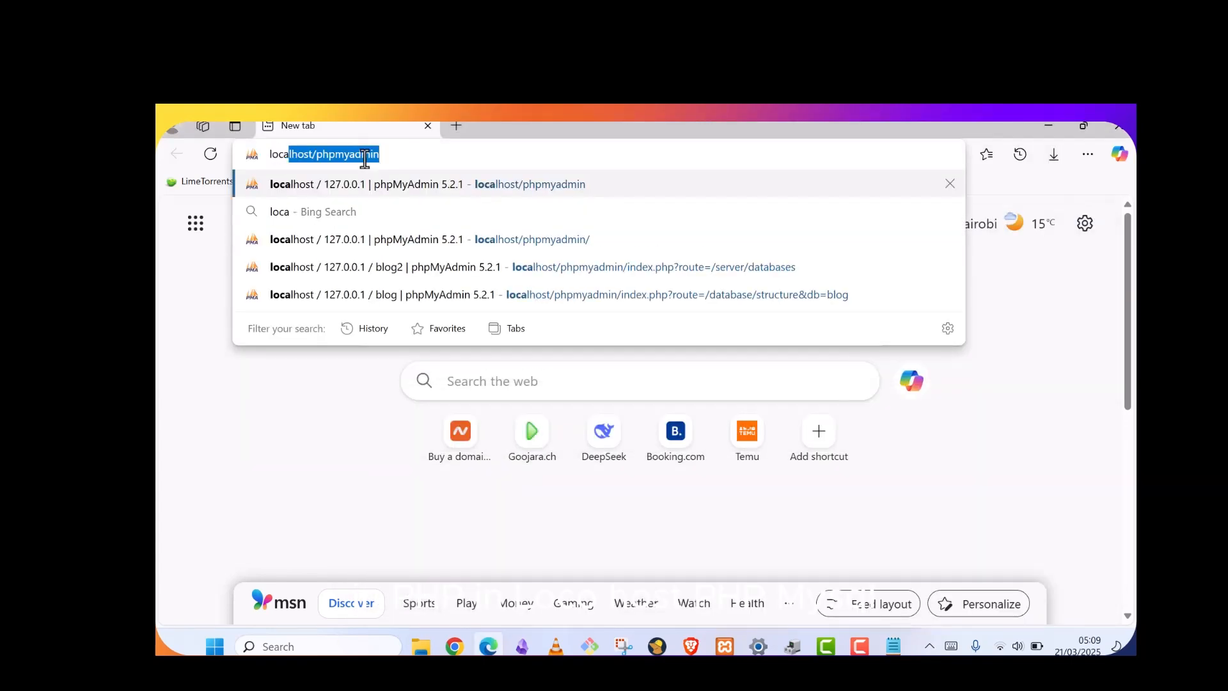
{"action": "key", "text": "Return"}
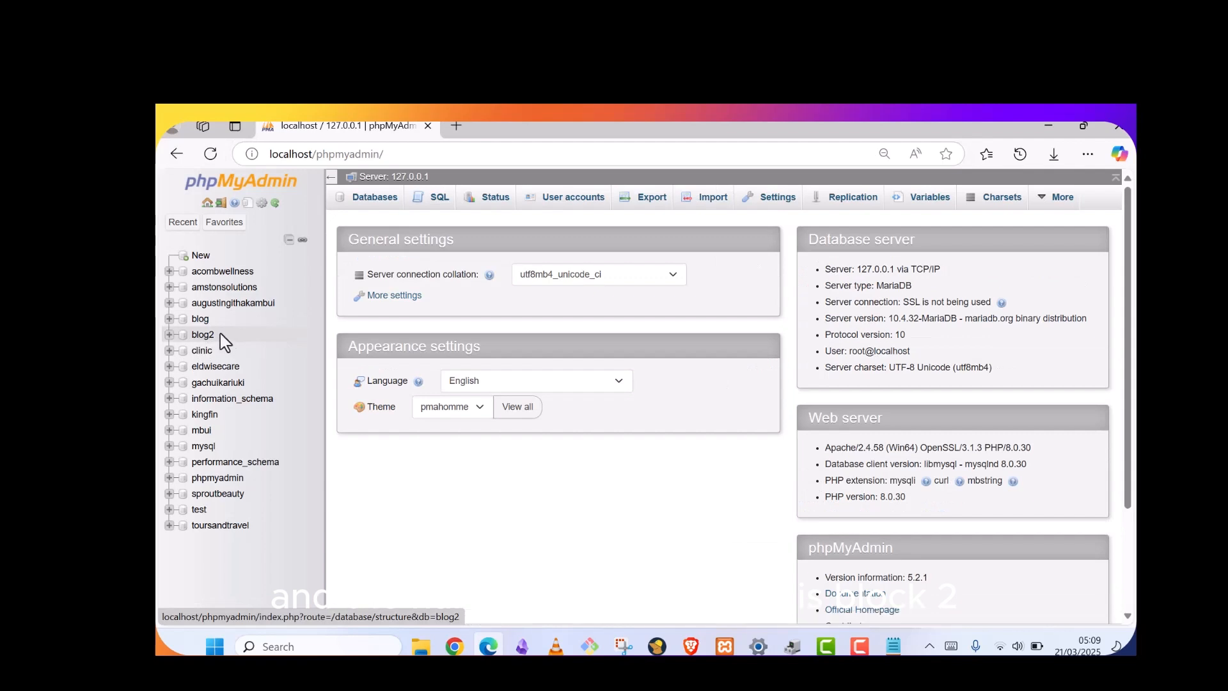
{"action": "key", "text": "alt+Tab"}
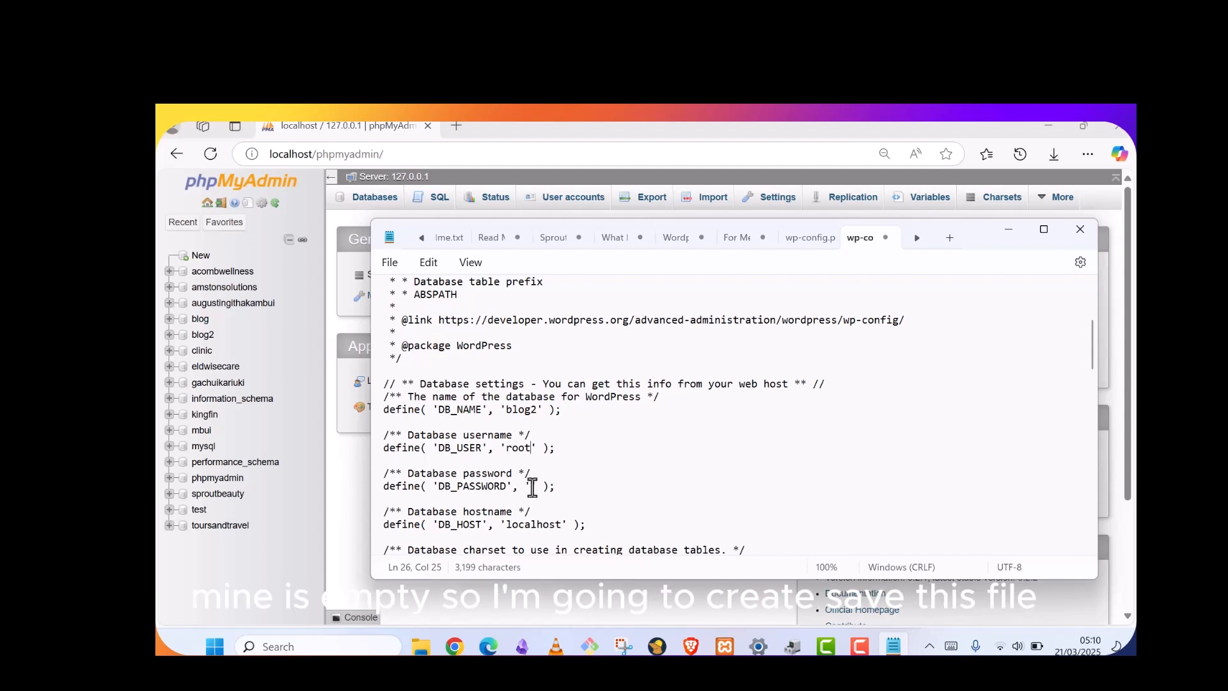
Save the edited config as wp-config.php in htdocs\Blog, dropping '-sample' from the name
{"action": "left_click", "coordinate": [390, 263]}
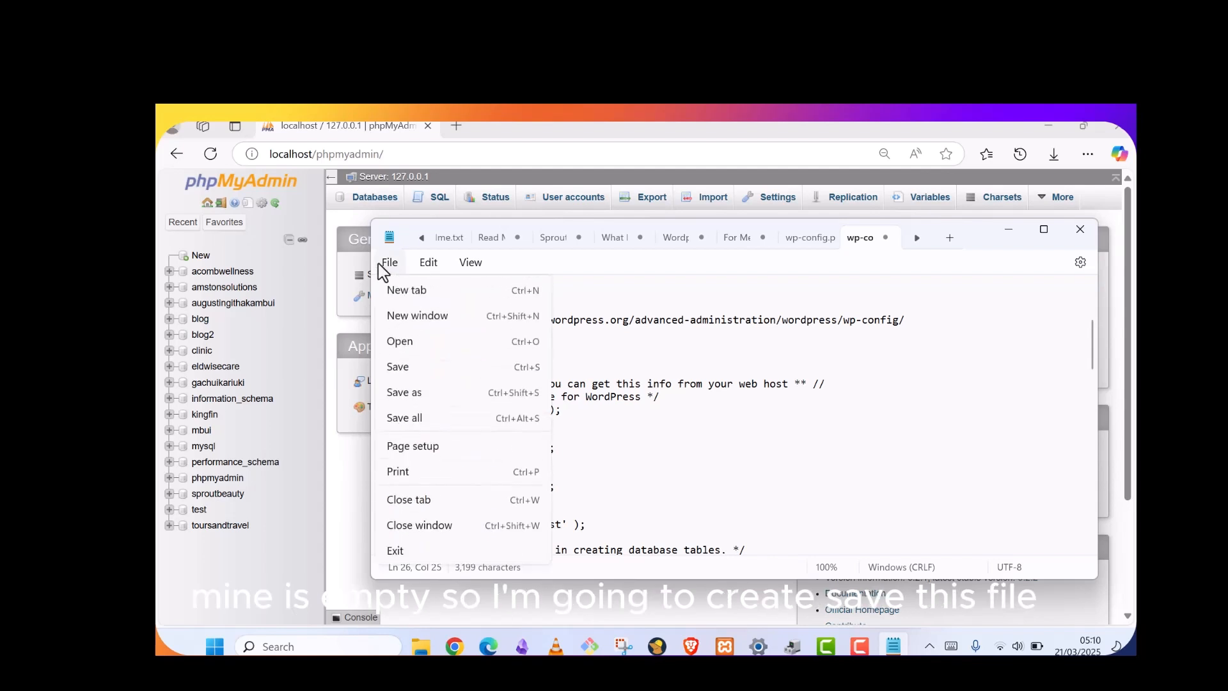
{"action": "left_click", "coordinate": [418, 401]}
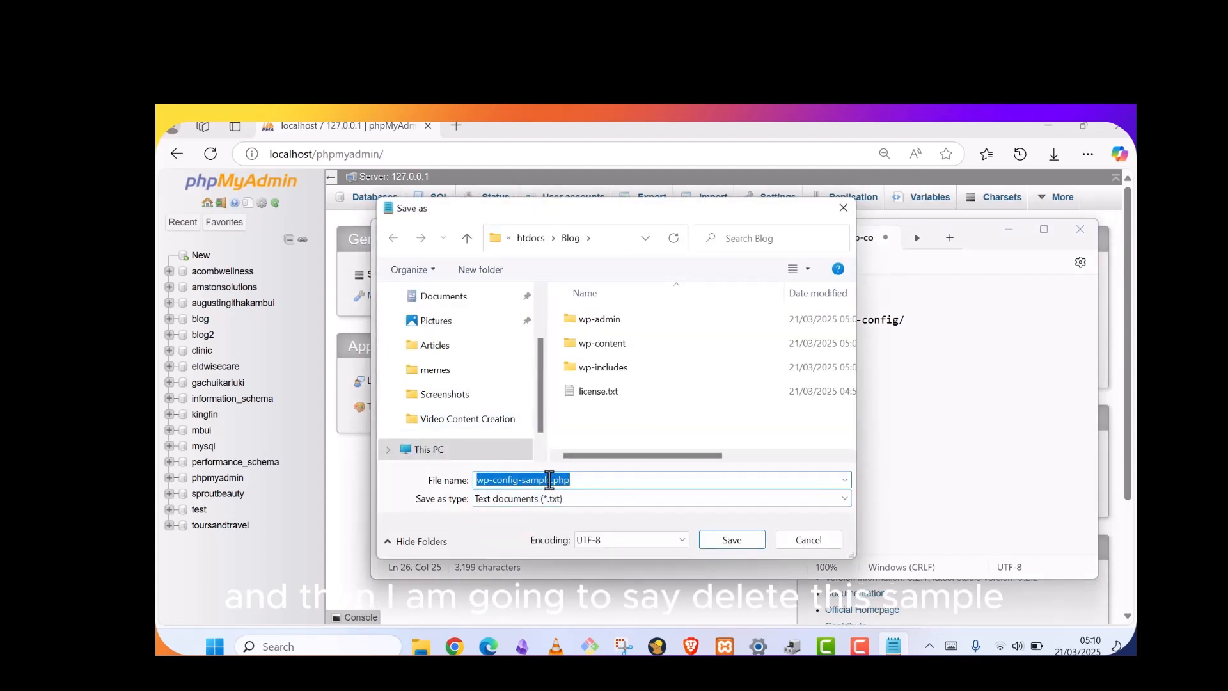
{"action": "left_click", "coordinate": [548, 480]}
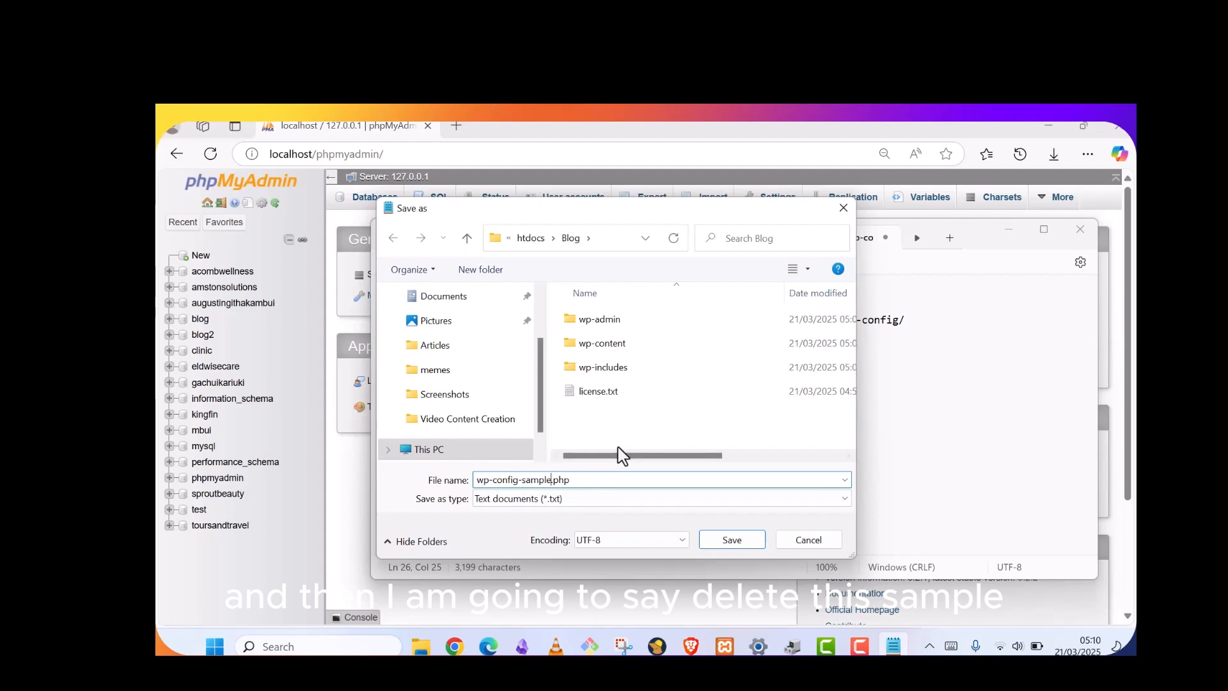
{"action": "key", "text": "BackSpace"}
{"action": "key", "text": "BackSpace"}
{"action": "key", "text": "BackSpace"}
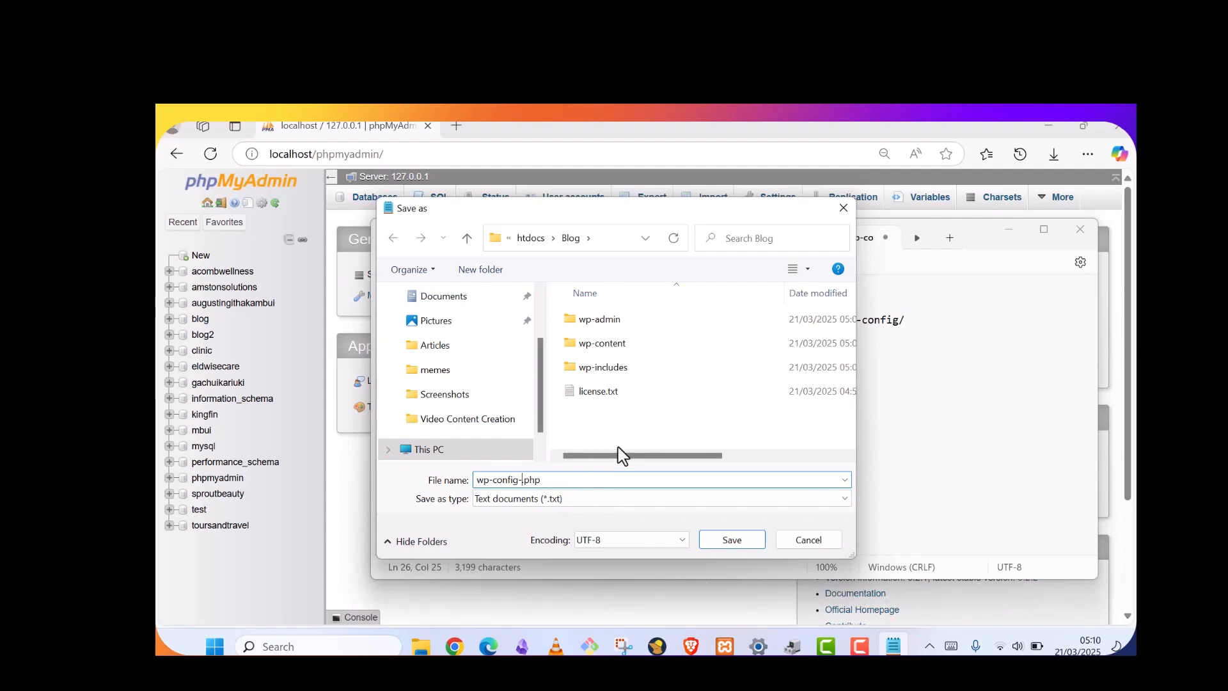
{"action": "key", "text": "BackSpace"}
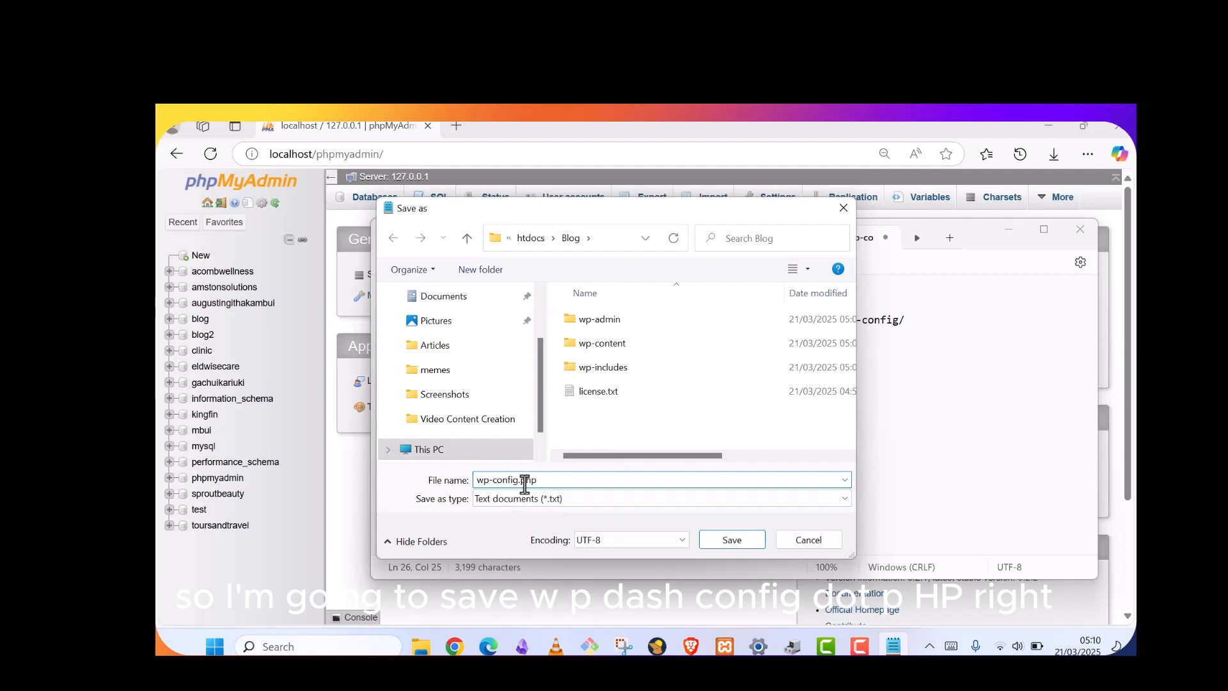
{"action": "key", "text": "ctrl+z"}
{"action": "left_click", "coordinate": [531, 481]}
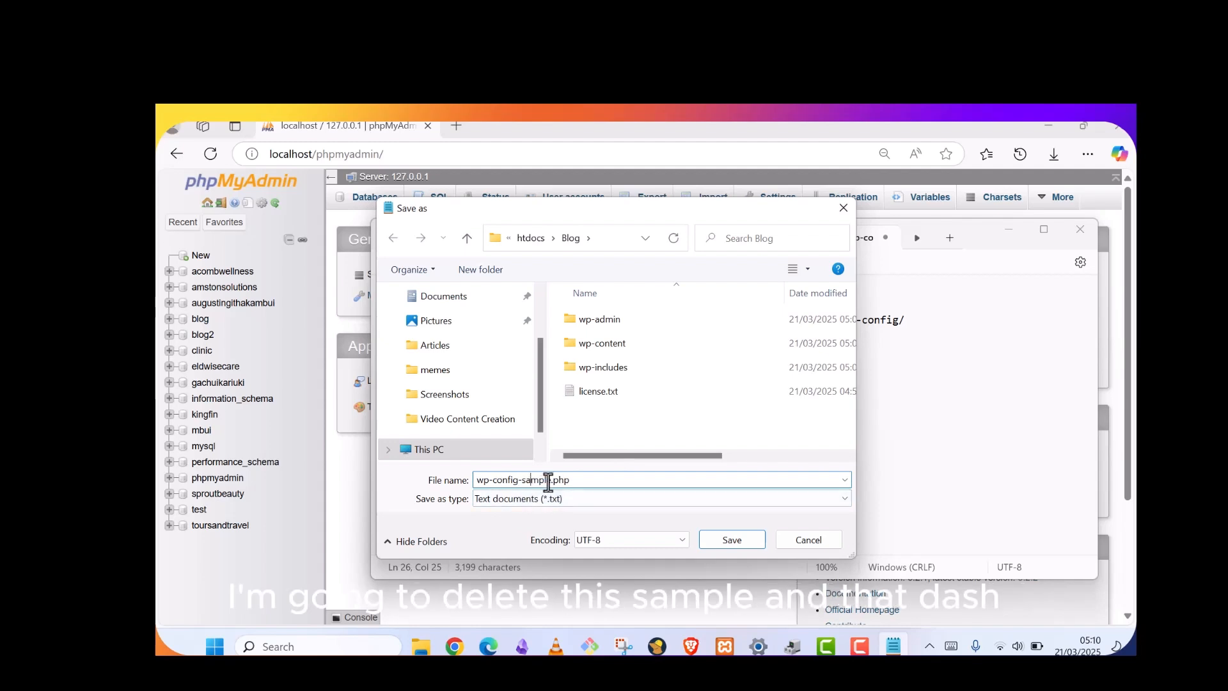
{"action": "left_click", "coordinate": [554, 481]}
{"action": "key", "text": "BackSpace"}
{"action": "key", "text": "BackSpace"}
{"action": "key", "text": "BackSpace"}
{"action": "key", "text": "BackSpace"}
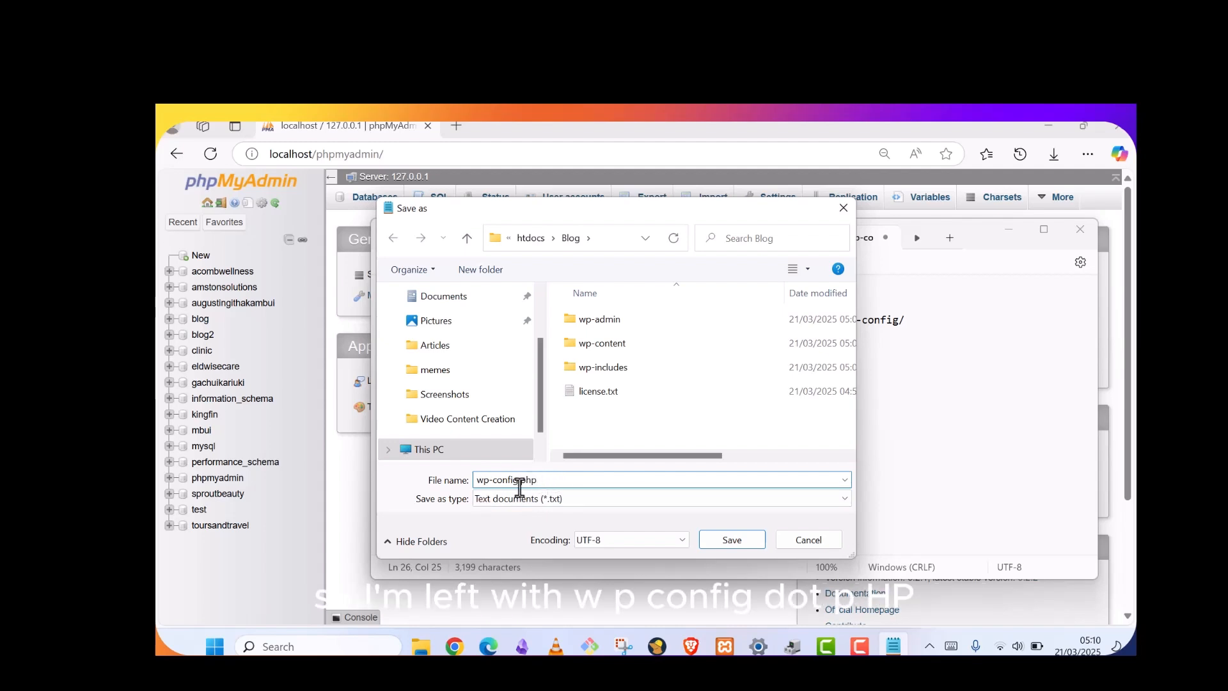
{"action": "left_click", "coordinate": [755, 547]}
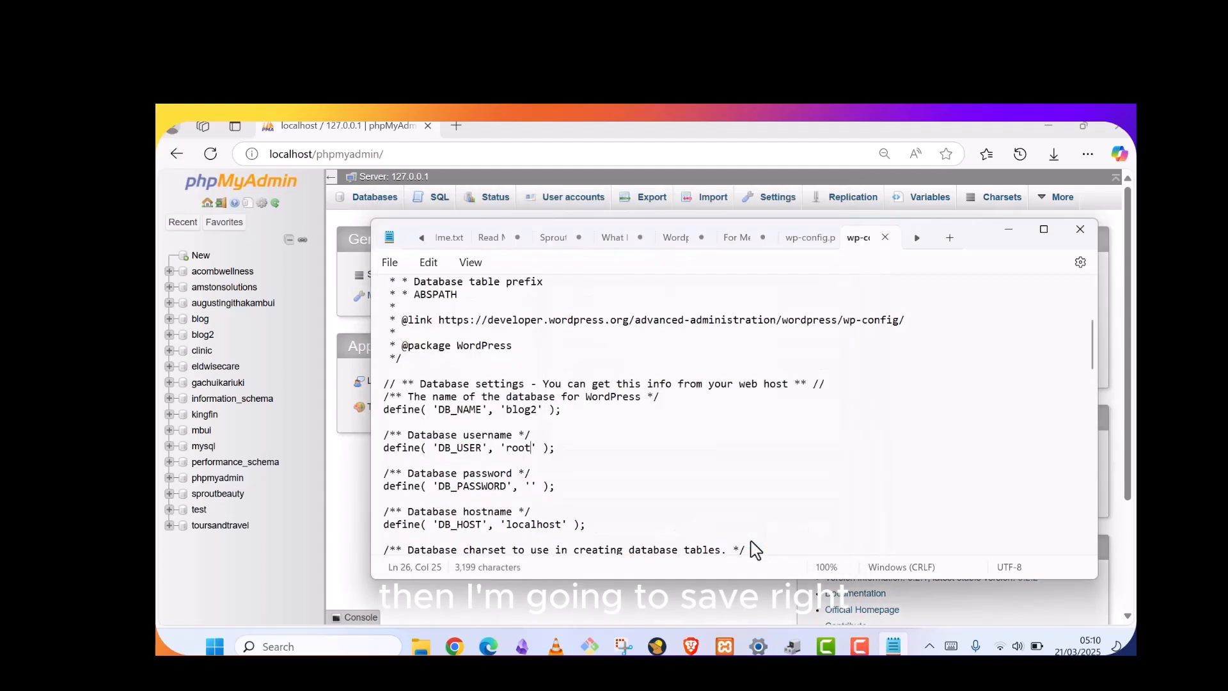
Minimize Notepad and load localhost/blog in a new Edge tab
{"action": "left_click", "coordinate": [1005, 234]}
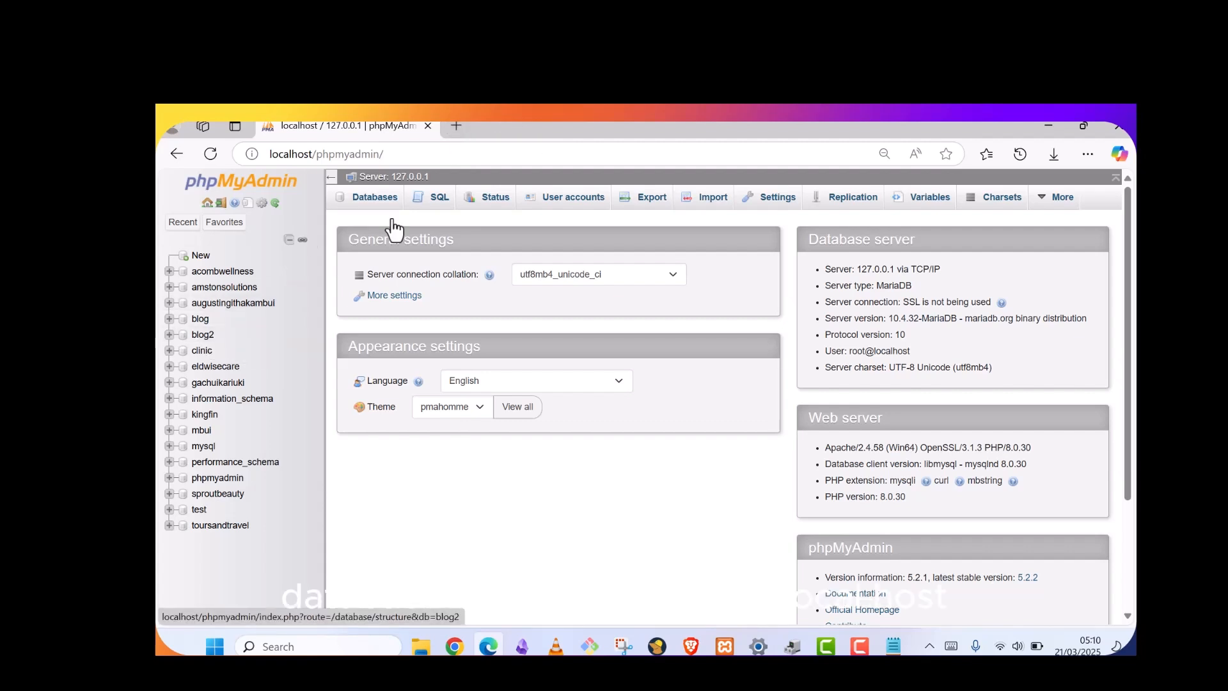
{"action": "left_click", "coordinate": [456, 127]}
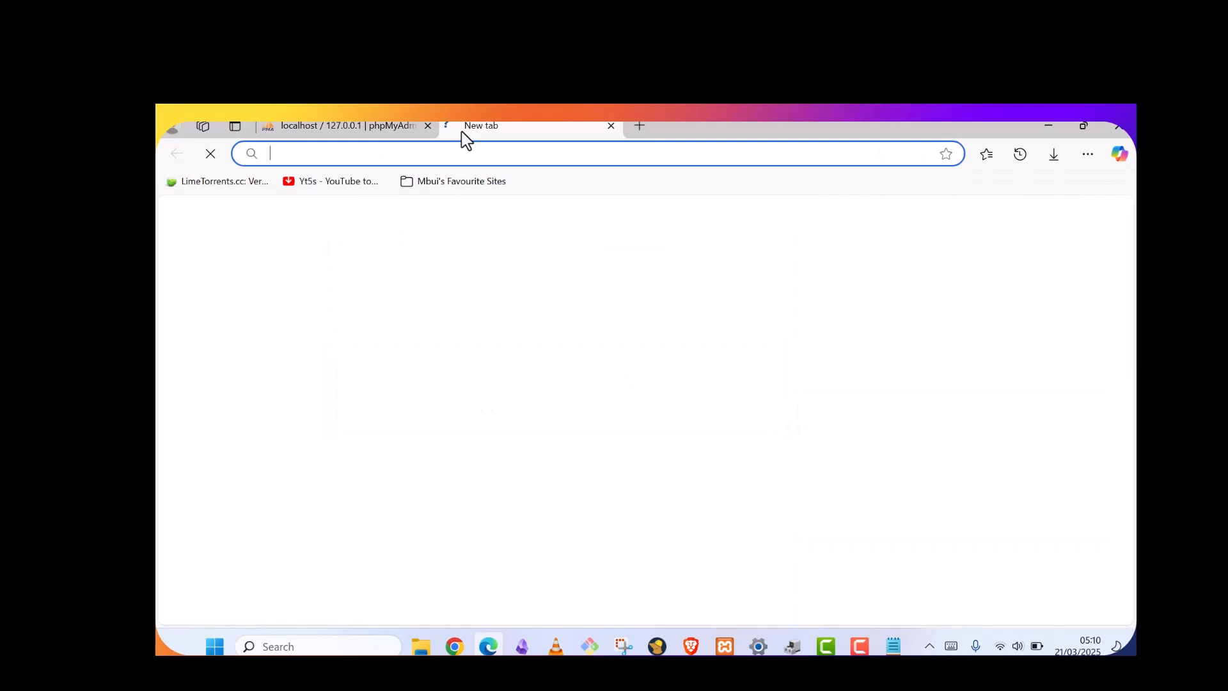
{"action": "type", "text": "localhost"}
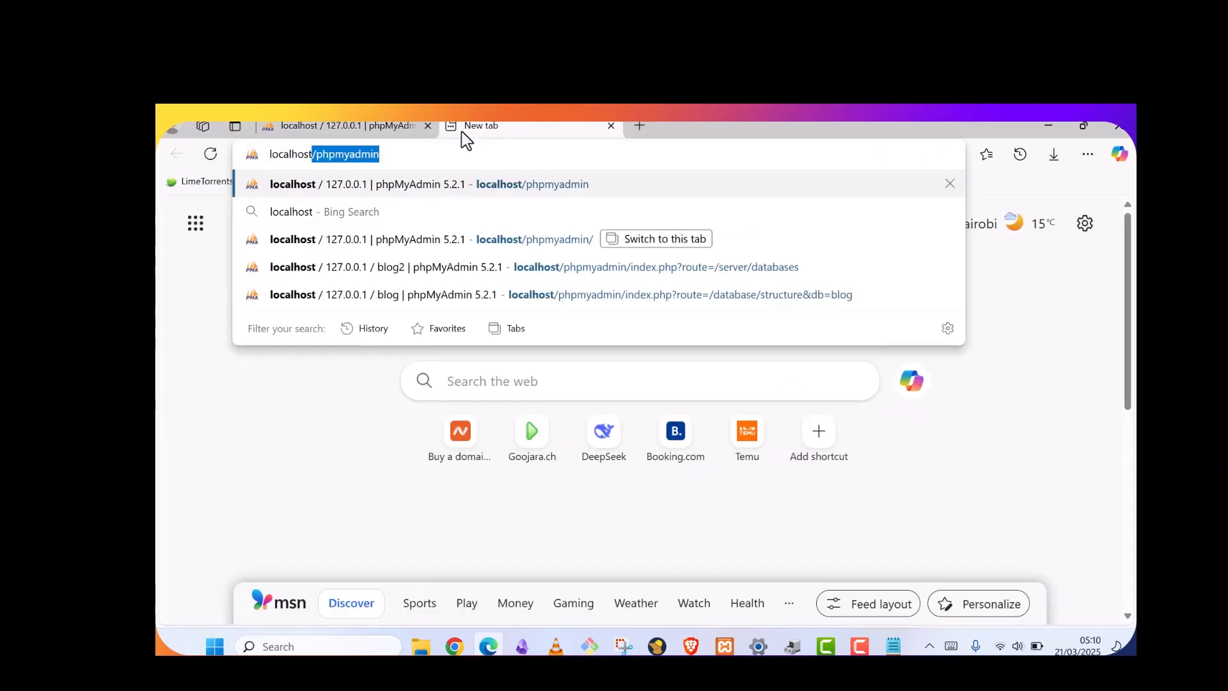
{"action": "type", "text": "/"}
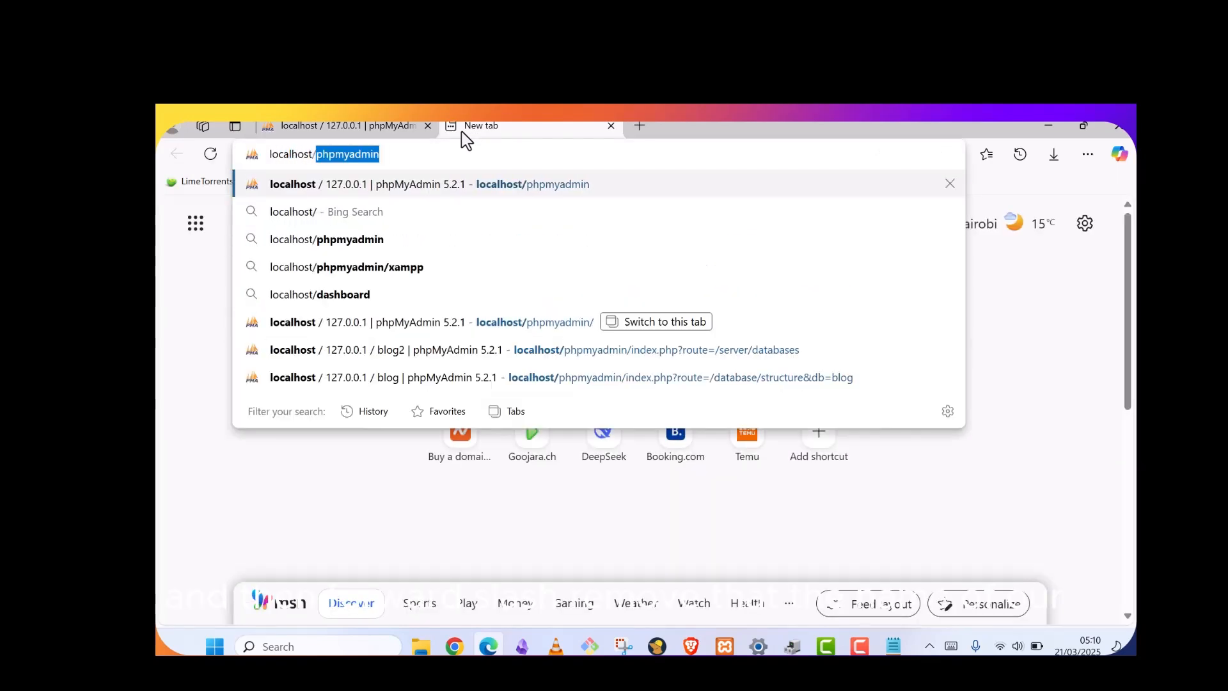
{"action": "key", "text": "Delete"}
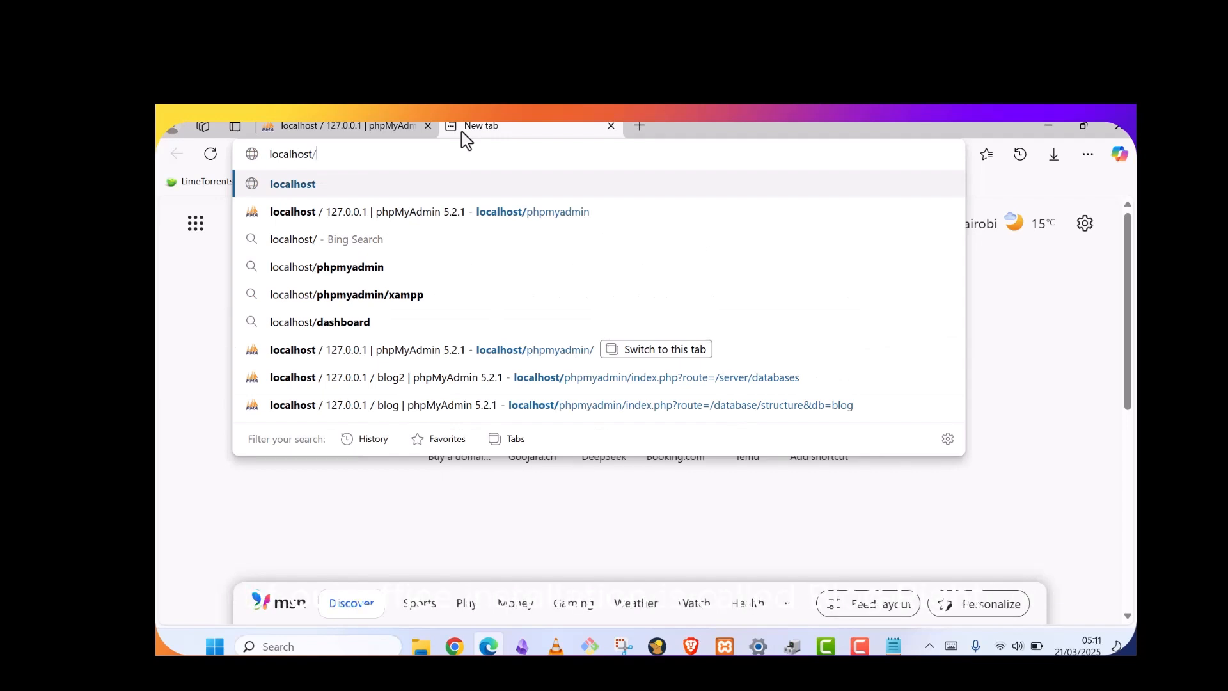
{"action": "type", "text": "blog"}
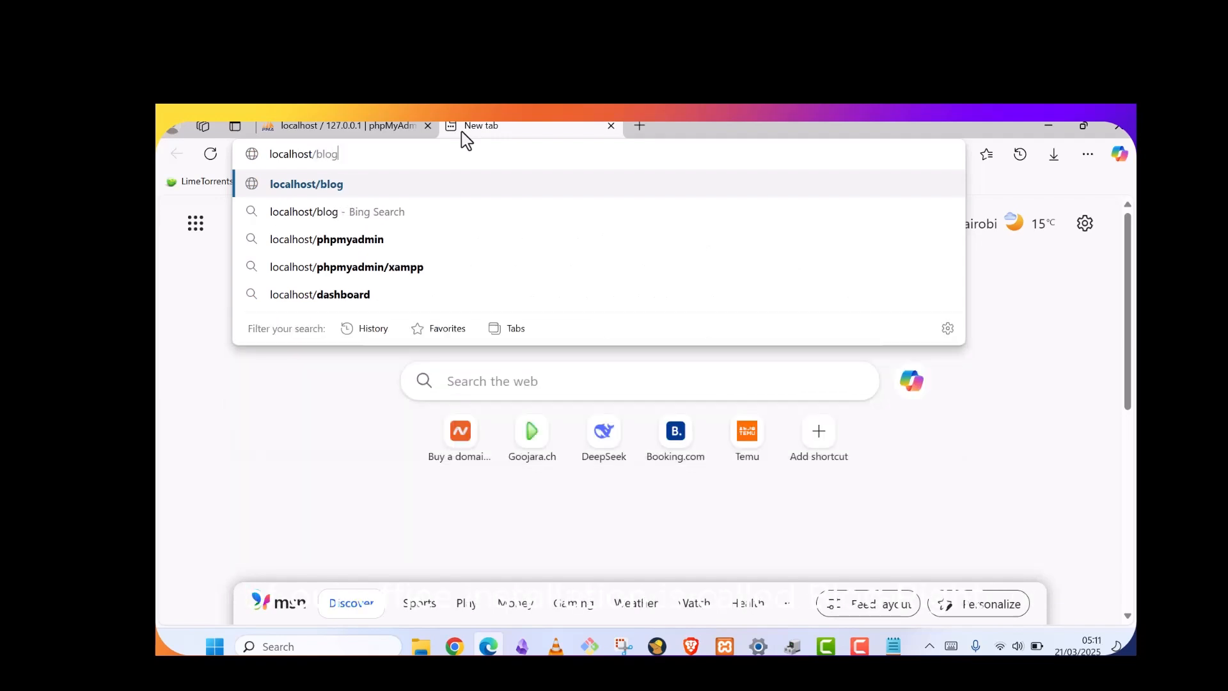
{"action": "key", "text": "Return"}
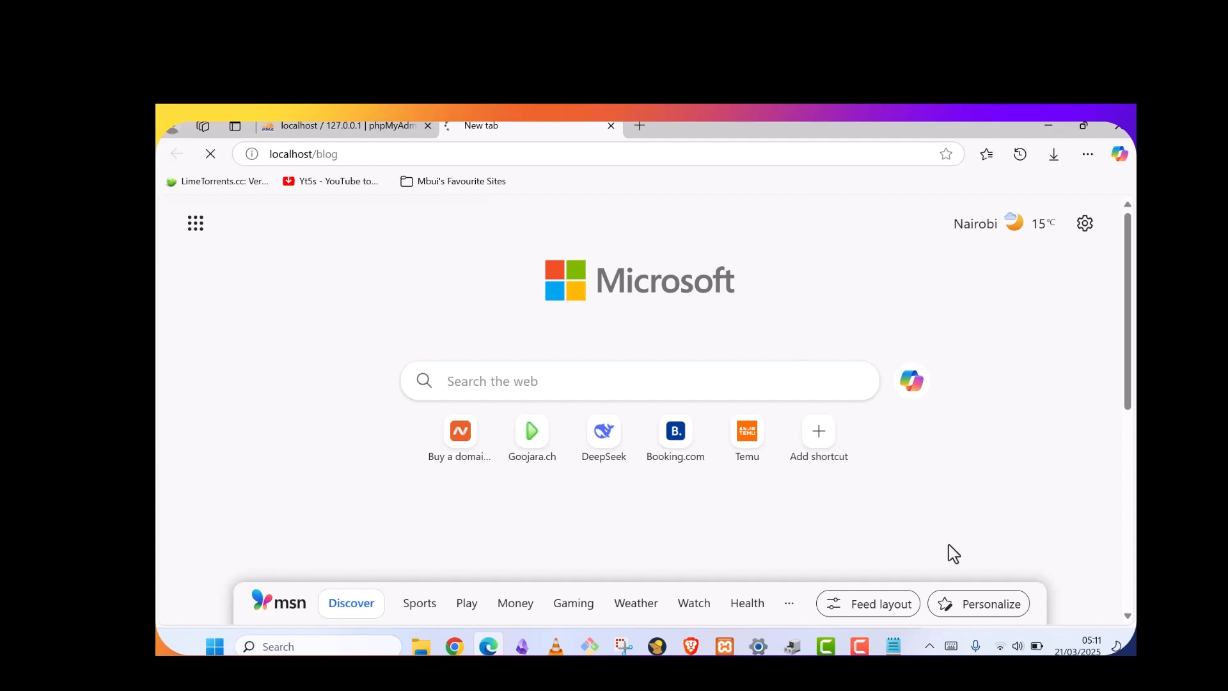
Check the XAMPP server controls from the system tray
{"action": "left_click", "coordinate": [929, 646]}
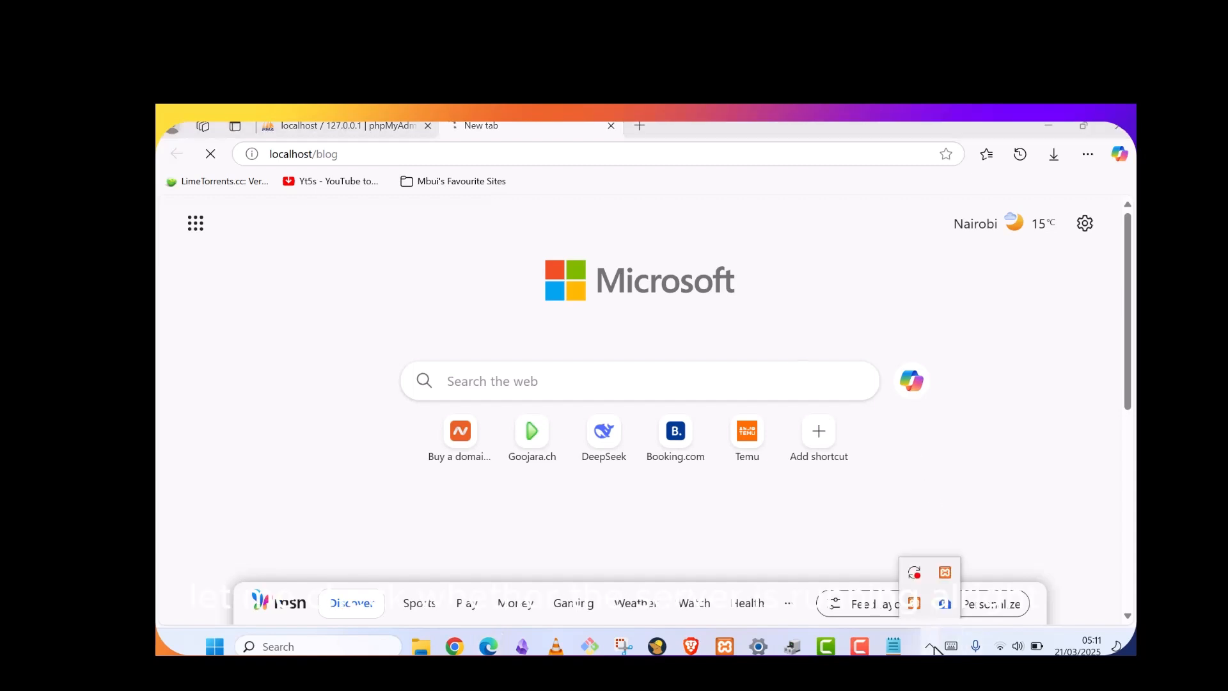
{"action": "right_click", "coordinate": [945, 573]}
{"action": "mouse_move", "coordinate": [988, 485]}
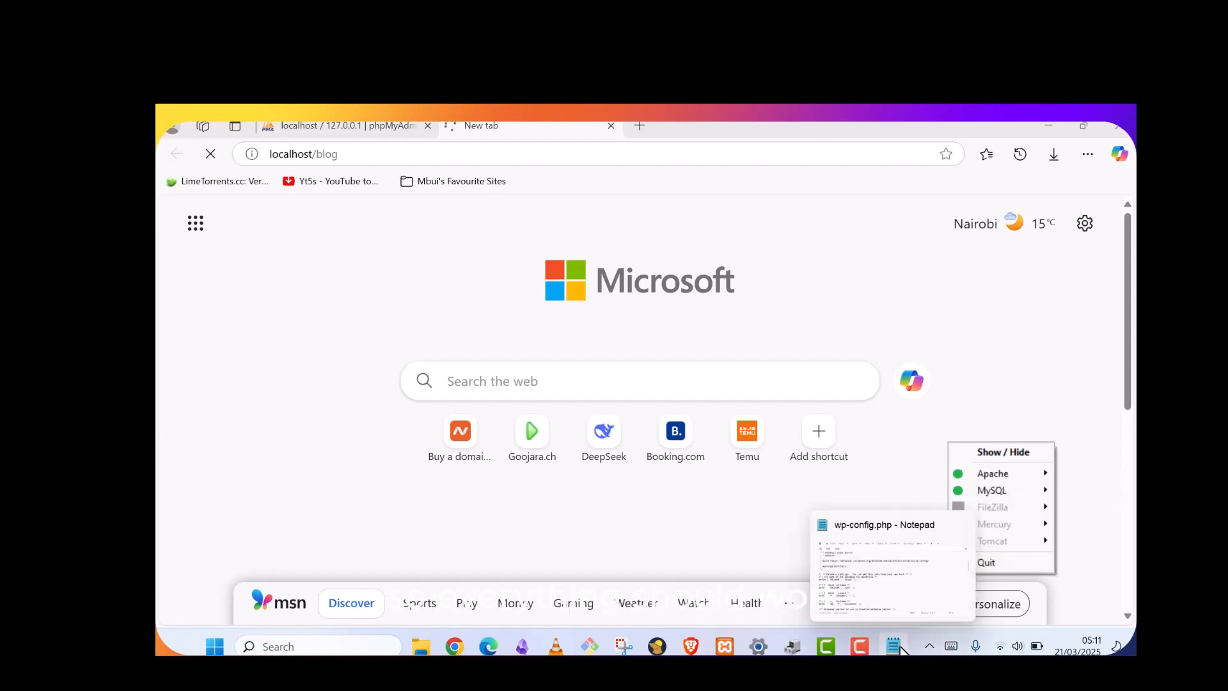
{"action": "left_click", "coordinate": [927, 648]}
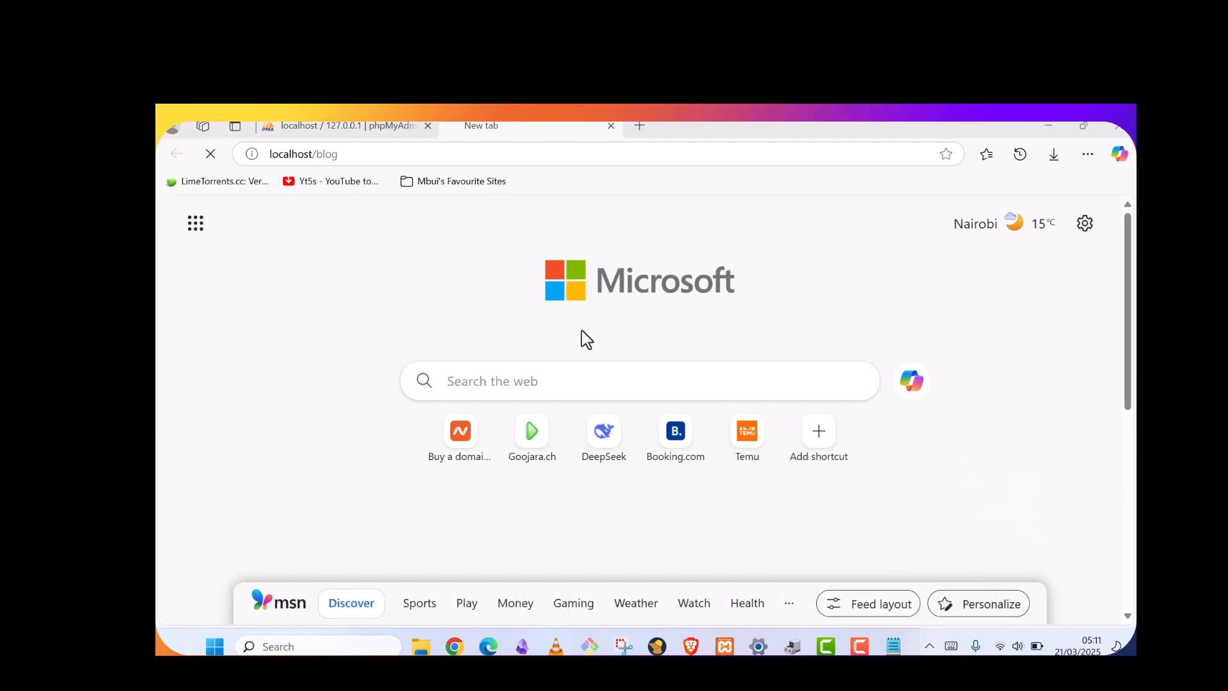
{"action": "left_click_drag", "start_coordinate": [388, 154], "coordinate": [250, 141]}
{"action": "key", "text": "ctrl+c"}
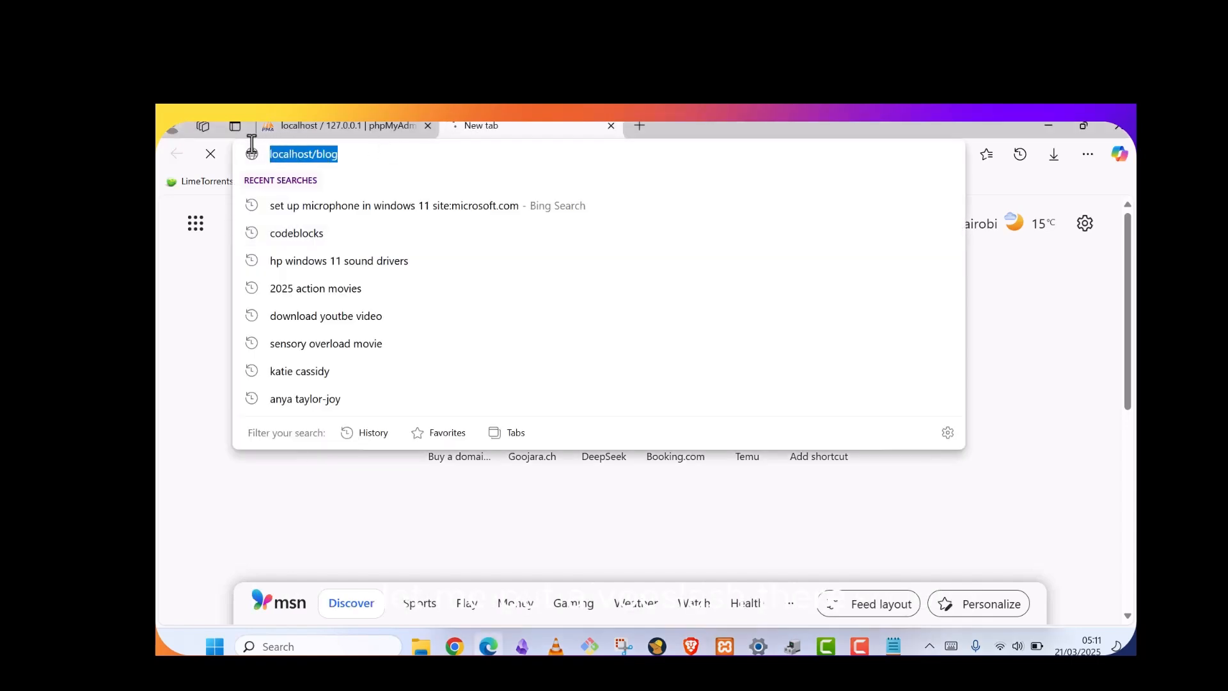
{"action": "left_click", "coordinate": [639, 127]}
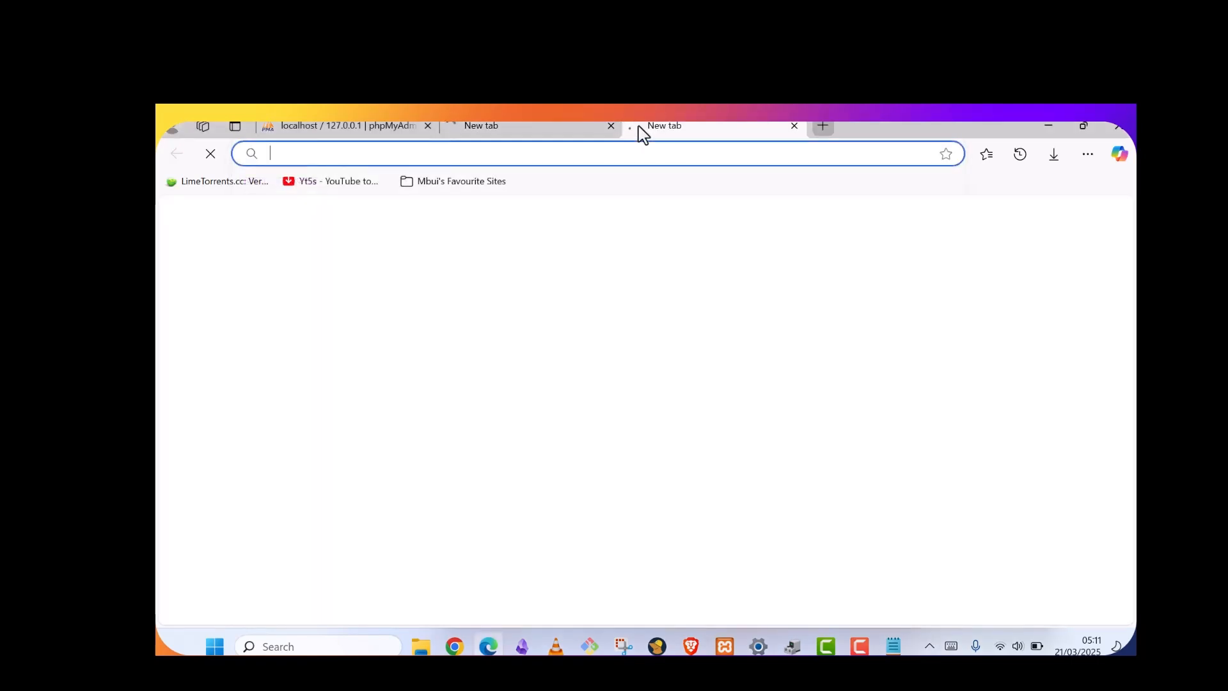
{"action": "key", "text": "ctrl+v"}
{"action": "type", "text": "/"}
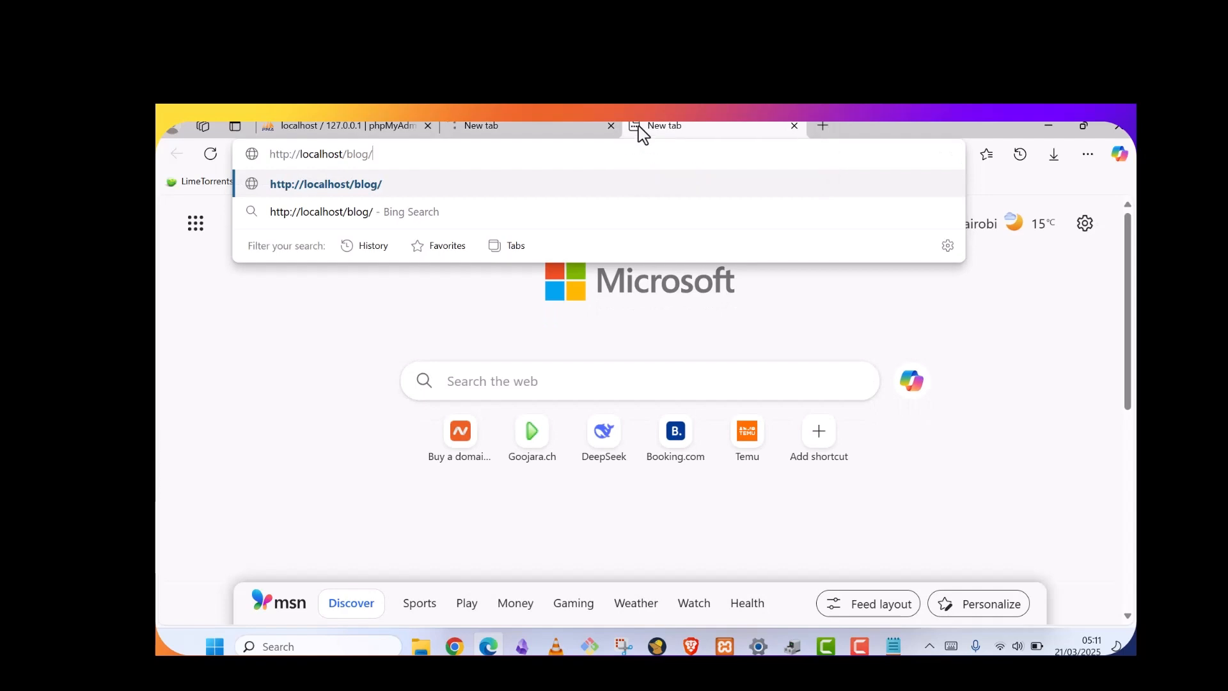
{"action": "key", "text": "Return"}
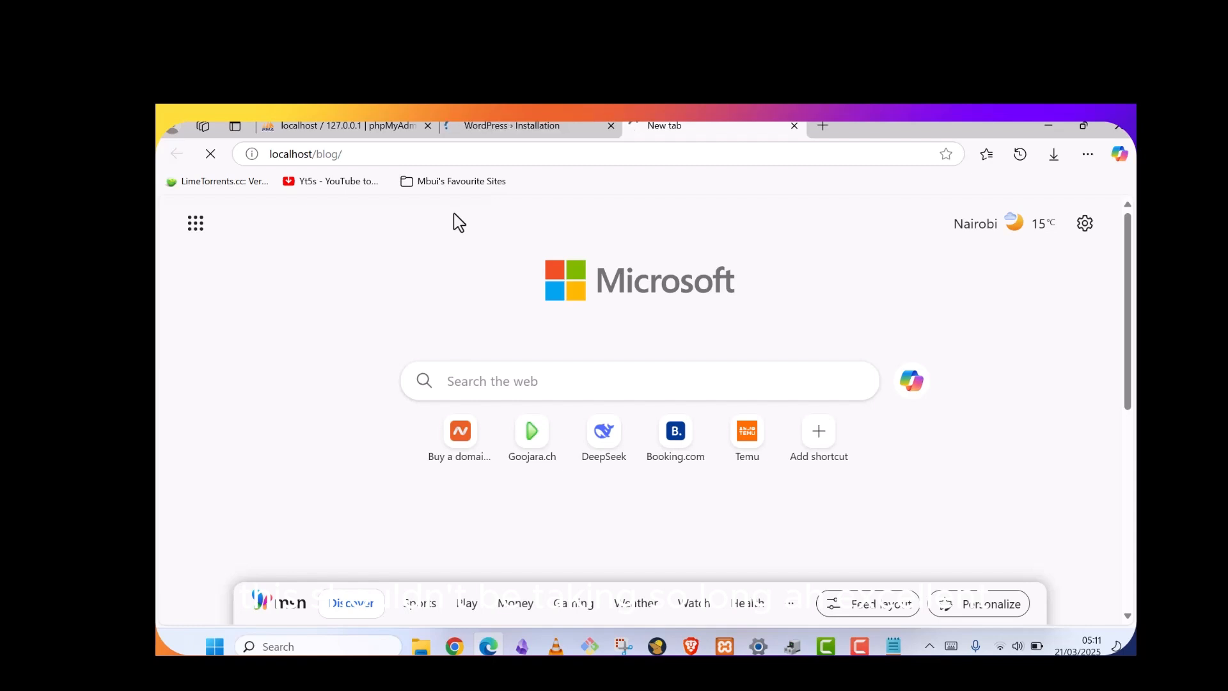
Close the extra tab and check the Blog folder under htdocs in File Explorer
{"action": "left_click", "coordinate": [795, 126]}
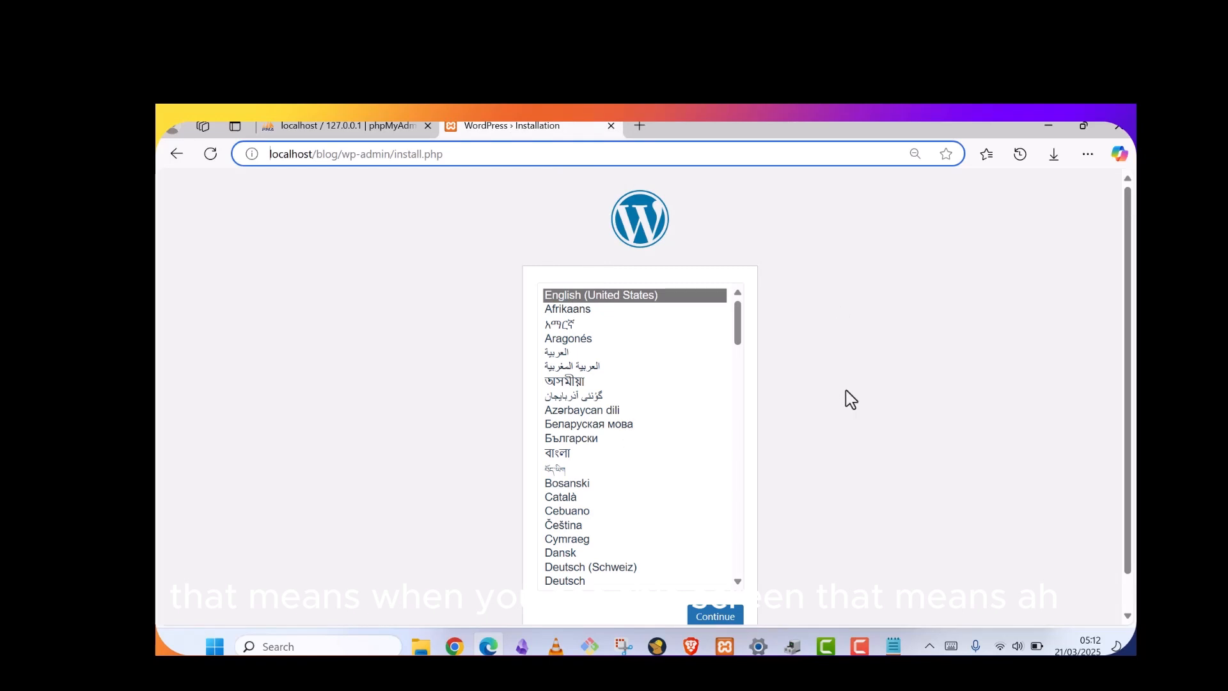
{"action": "scroll", "coordinate": [851, 398], "scroll_direction": "down", "scroll_amount": 1}
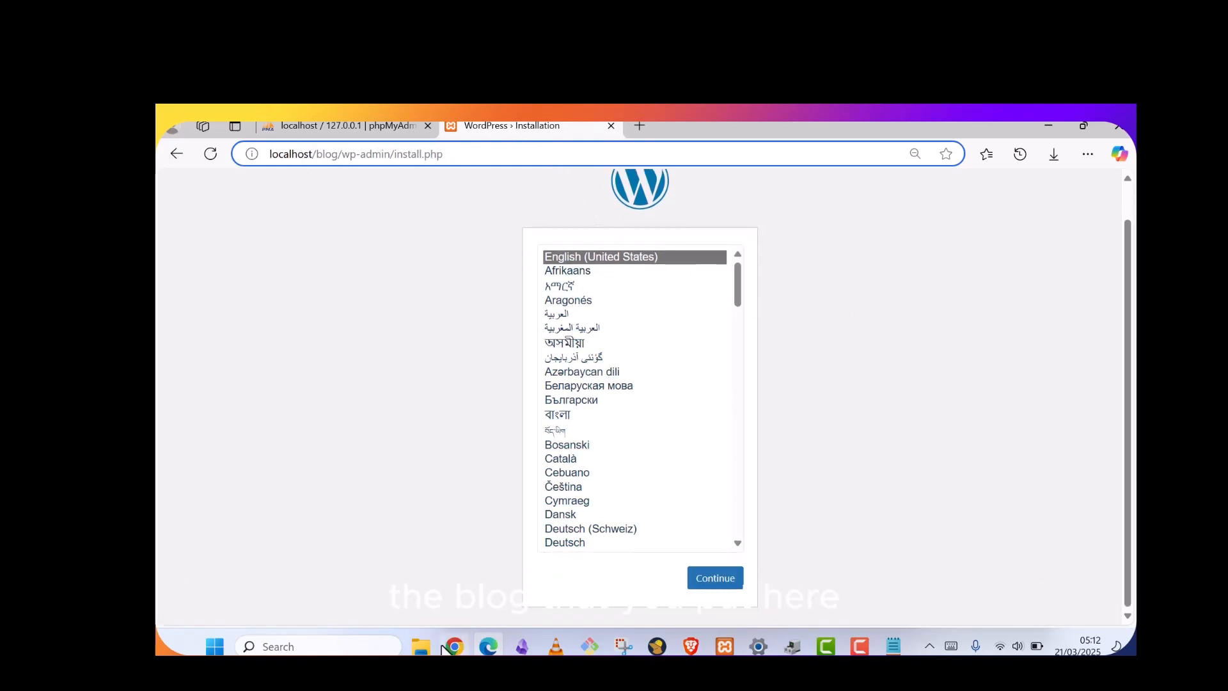
{"action": "mouse_move", "coordinate": [421, 645]}
{"action": "left_click", "coordinate": [474, 550]}
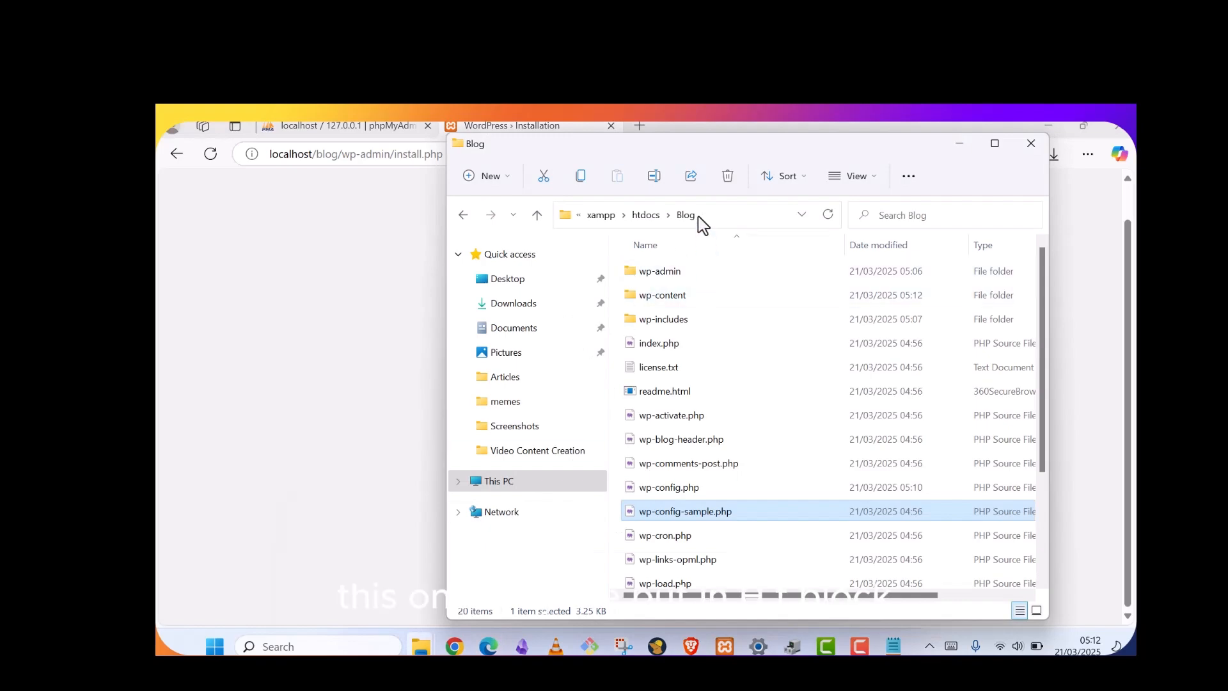
{"action": "left_click", "coordinate": [647, 215]}
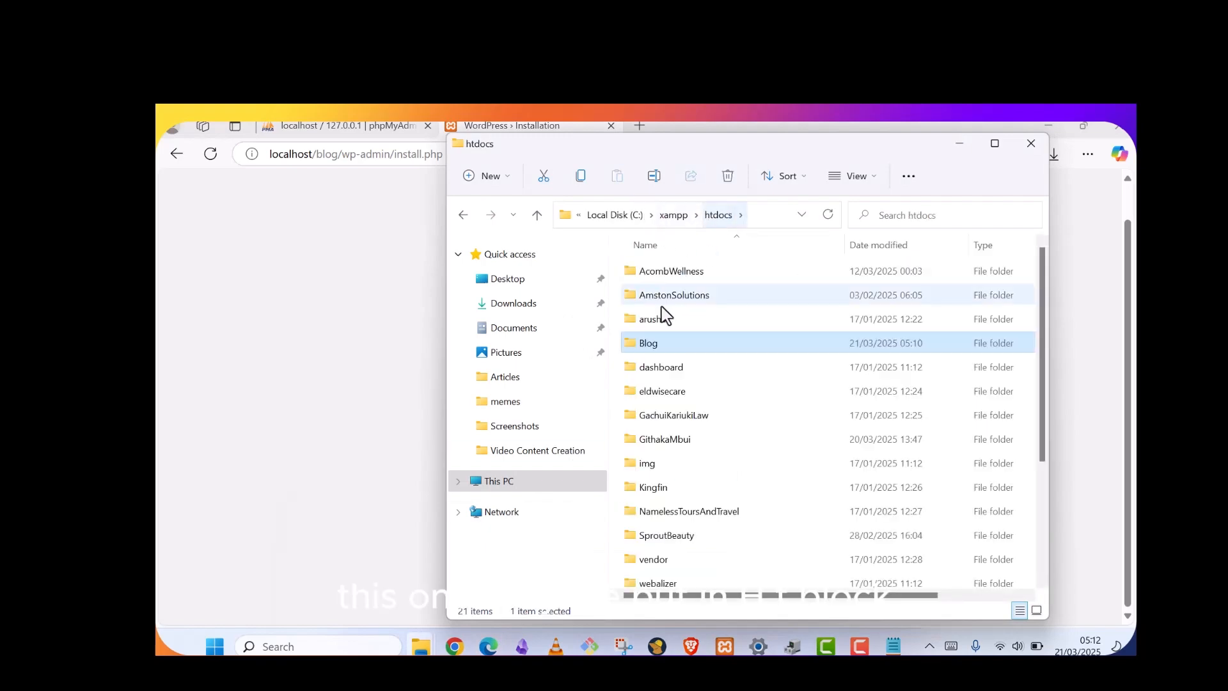
{"action": "left_click", "coordinate": [959, 148]}
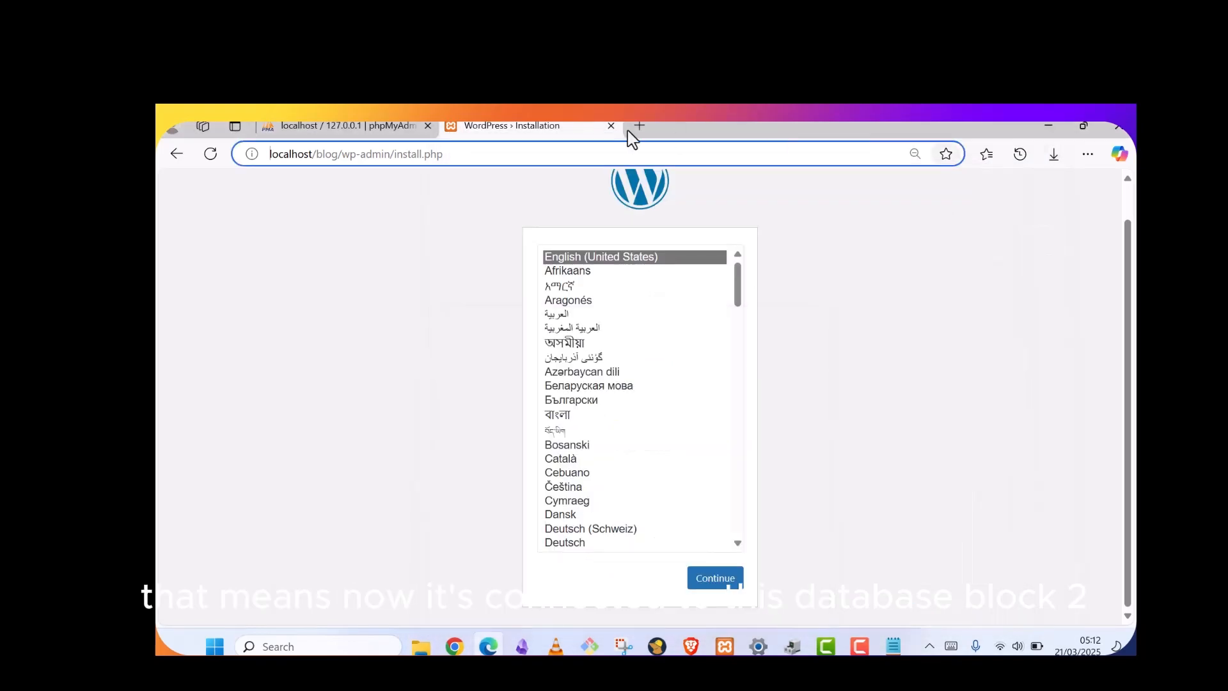
Glance at phpMyAdmin, then continue the installer with English (United States)
{"action": "left_click", "coordinate": [349, 126]}
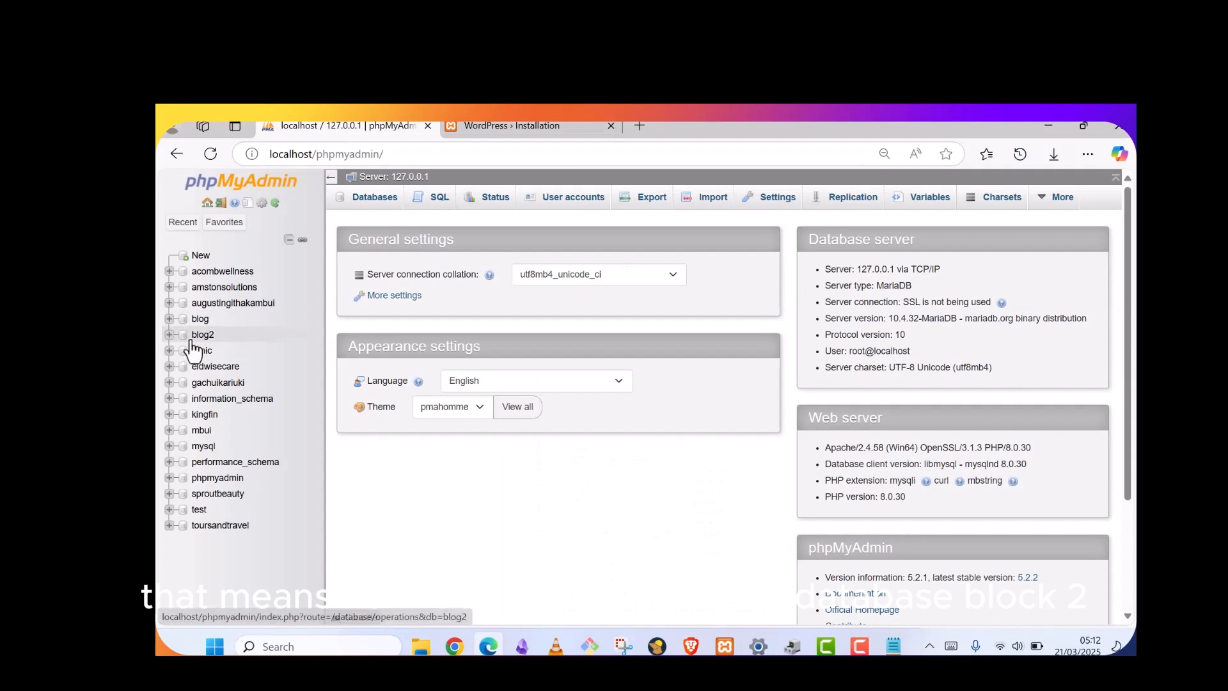
{"action": "left_click", "coordinate": [512, 125]}
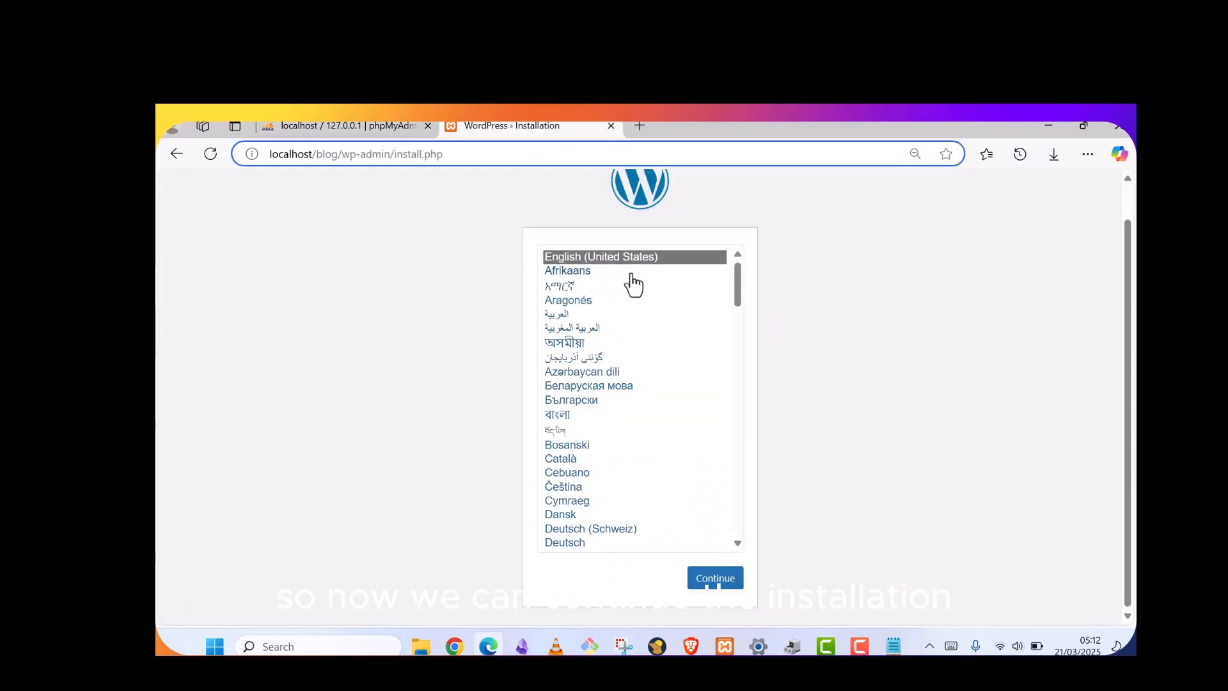
{"action": "left_click", "coordinate": [730, 588]}
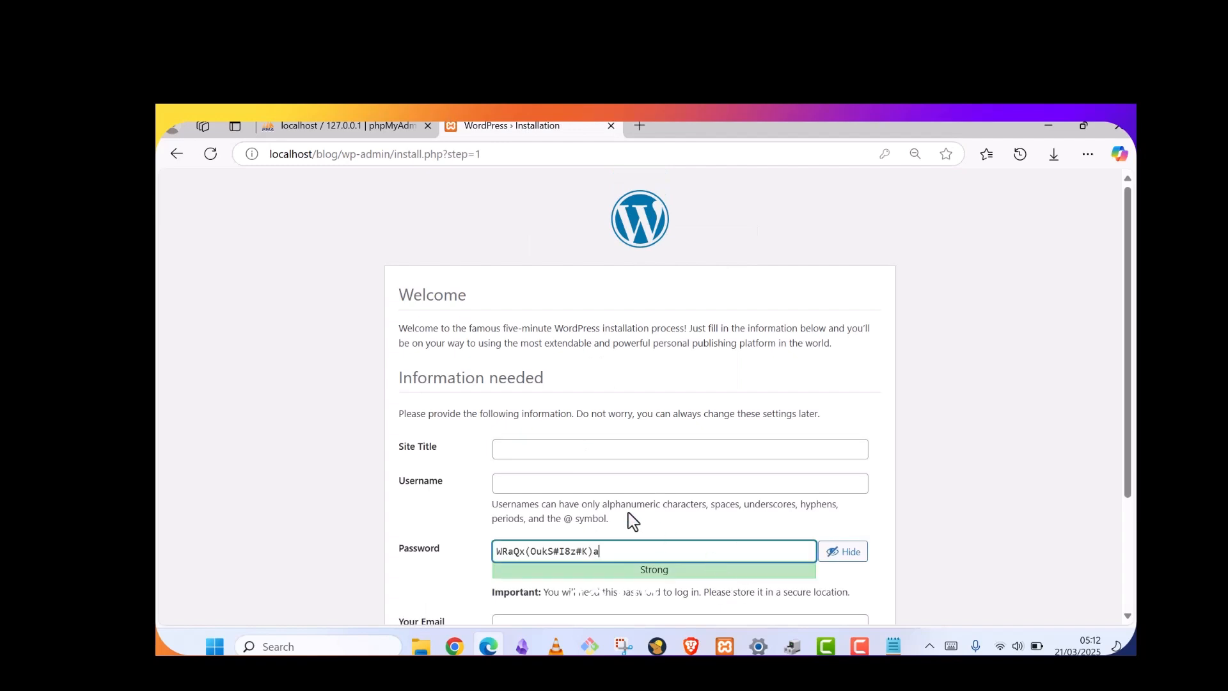
Enter 'Blog' as the Site Title and fill in the admin username
{"action": "left_click", "coordinate": [647, 452]}
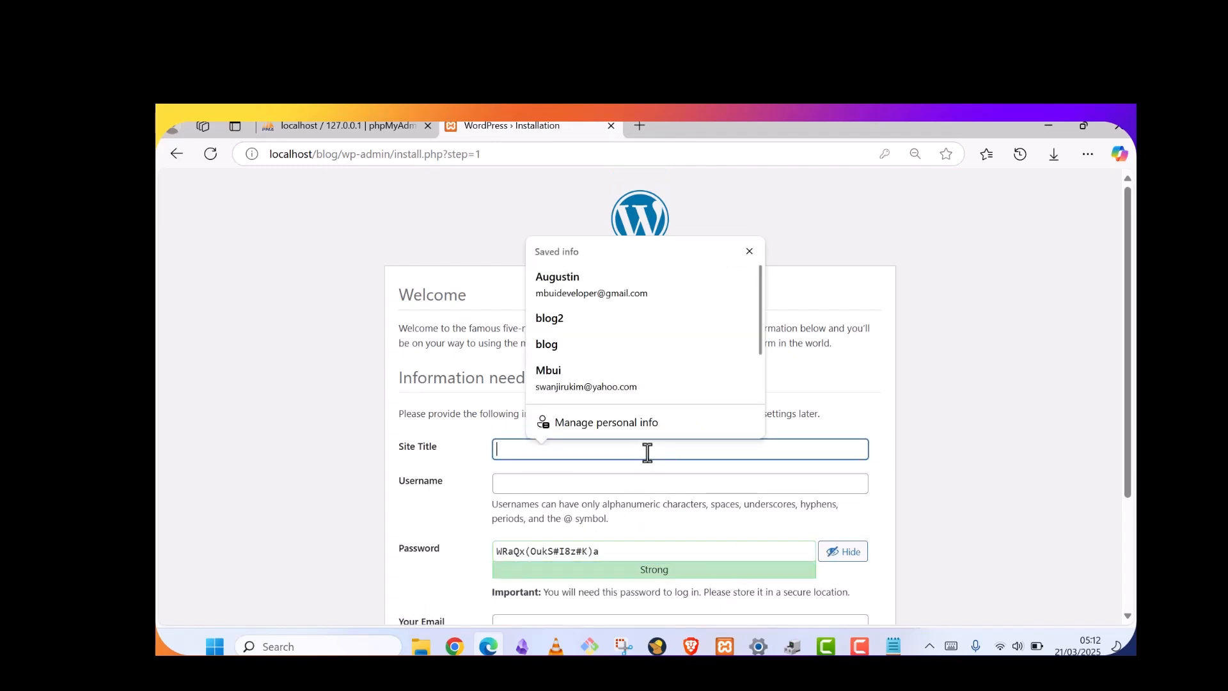
{"action": "left_click", "coordinate": [318, 394]}
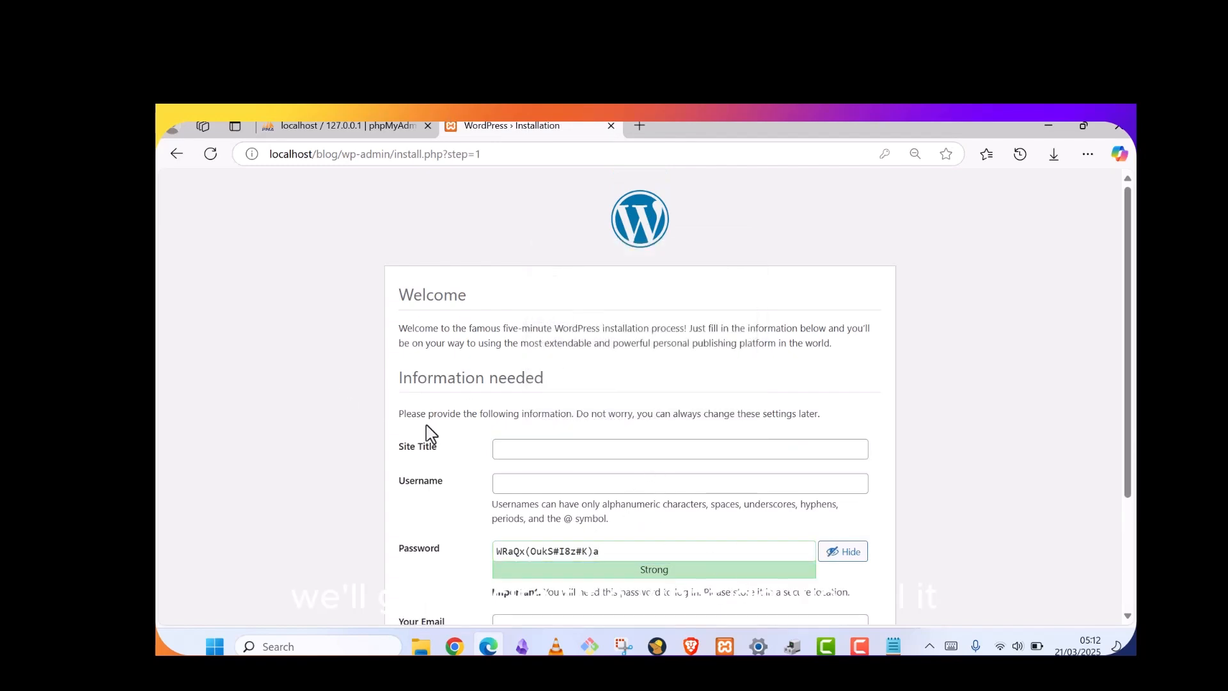
{"action": "left_click", "coordinate": [500, 451]}
{"action": "type", "text": "Blog"}
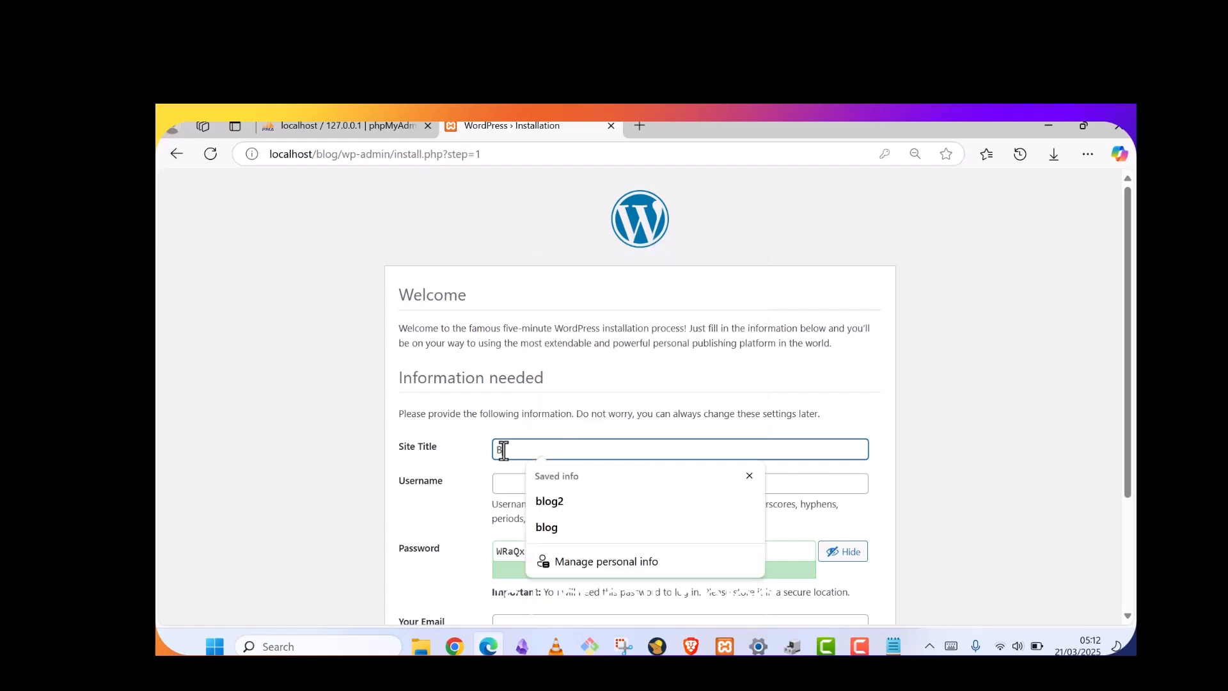
{"action": "left_click", "coordinate": [504, 483]}
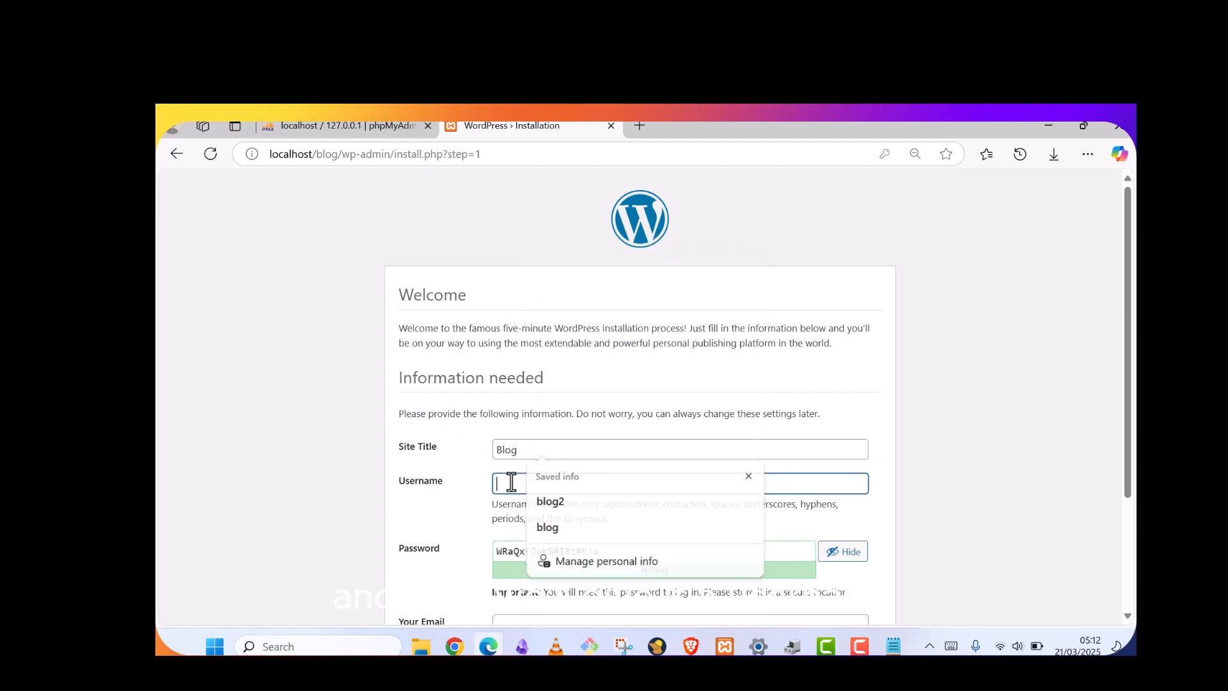
{"action": "left_click", "coordinate": [830, 259]}
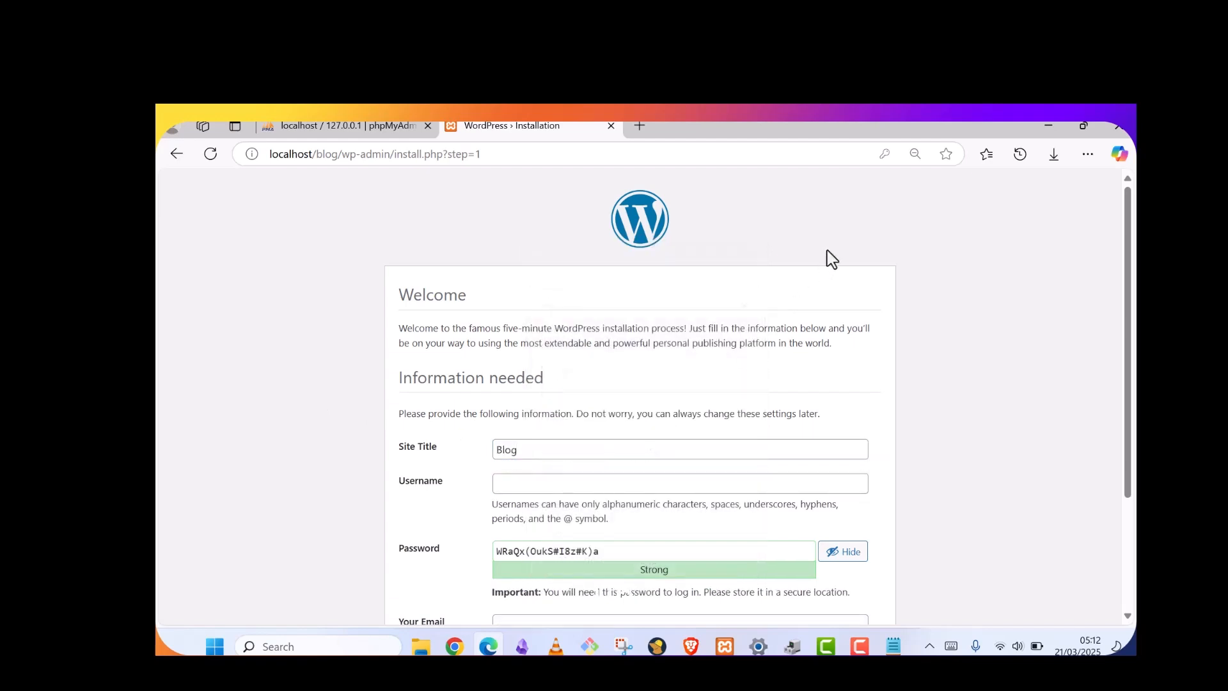
{"action": "left_click", "coordinate": [588, 484]}
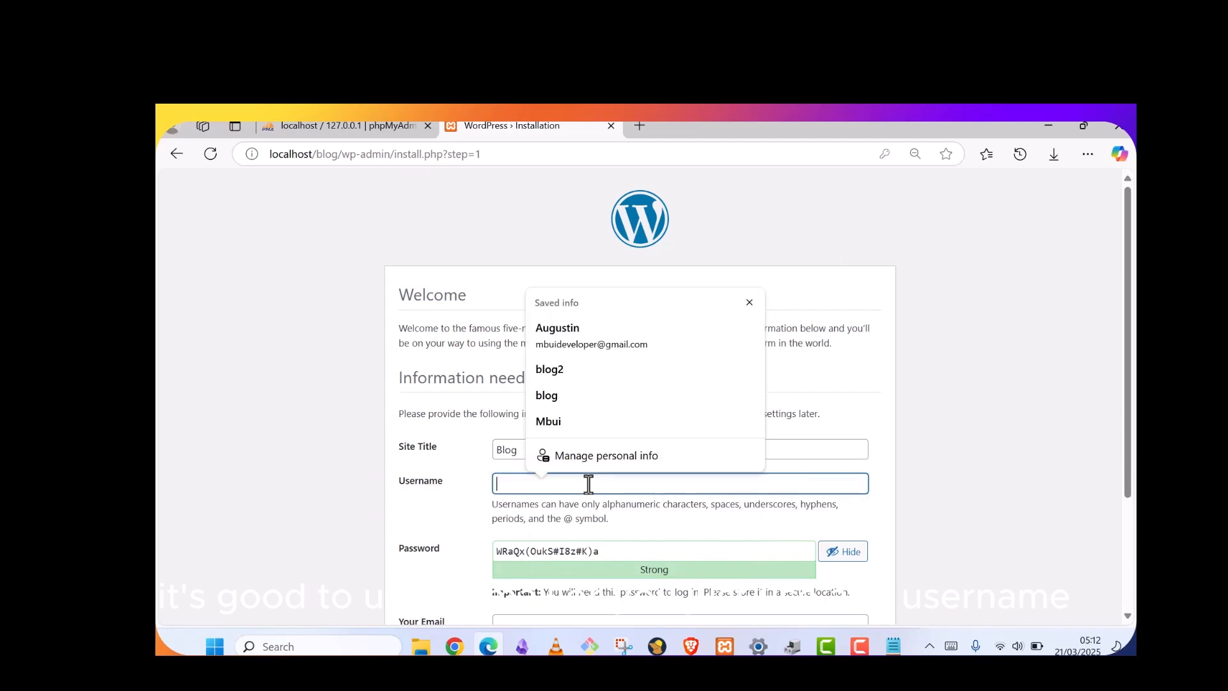
{"action": "type", "text": "a"}
{"action": "key", "text": "BackSpace"}
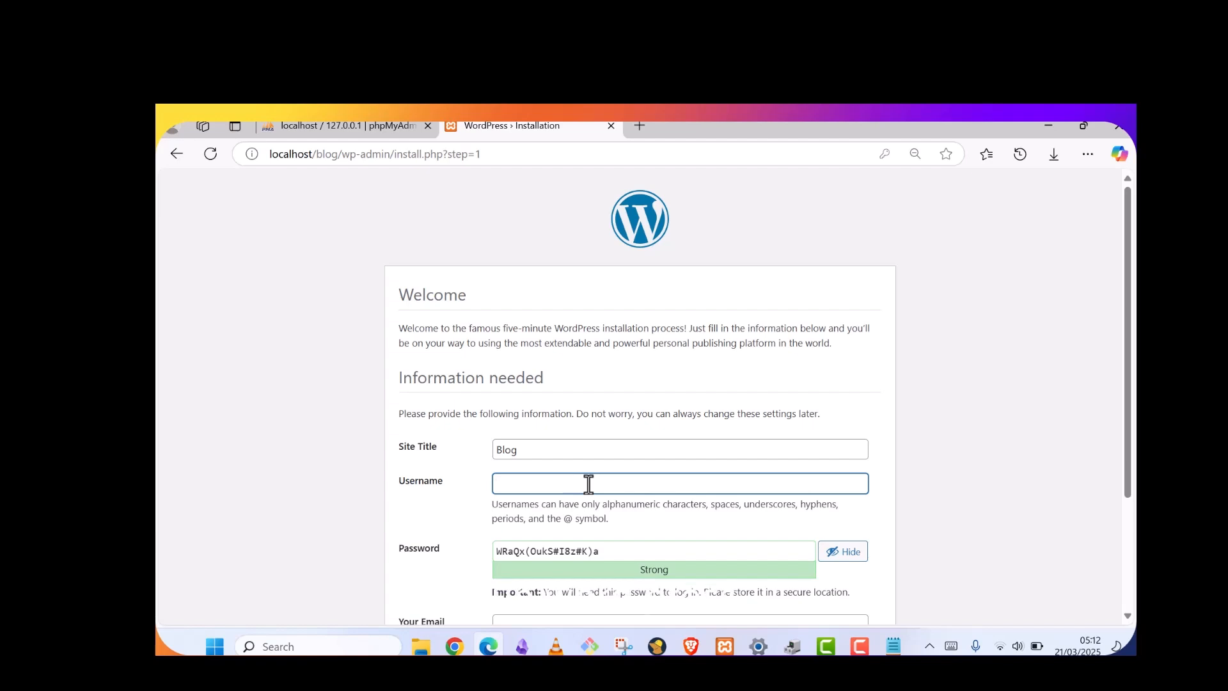
{"action": "type", "text": "wordpress learner"}
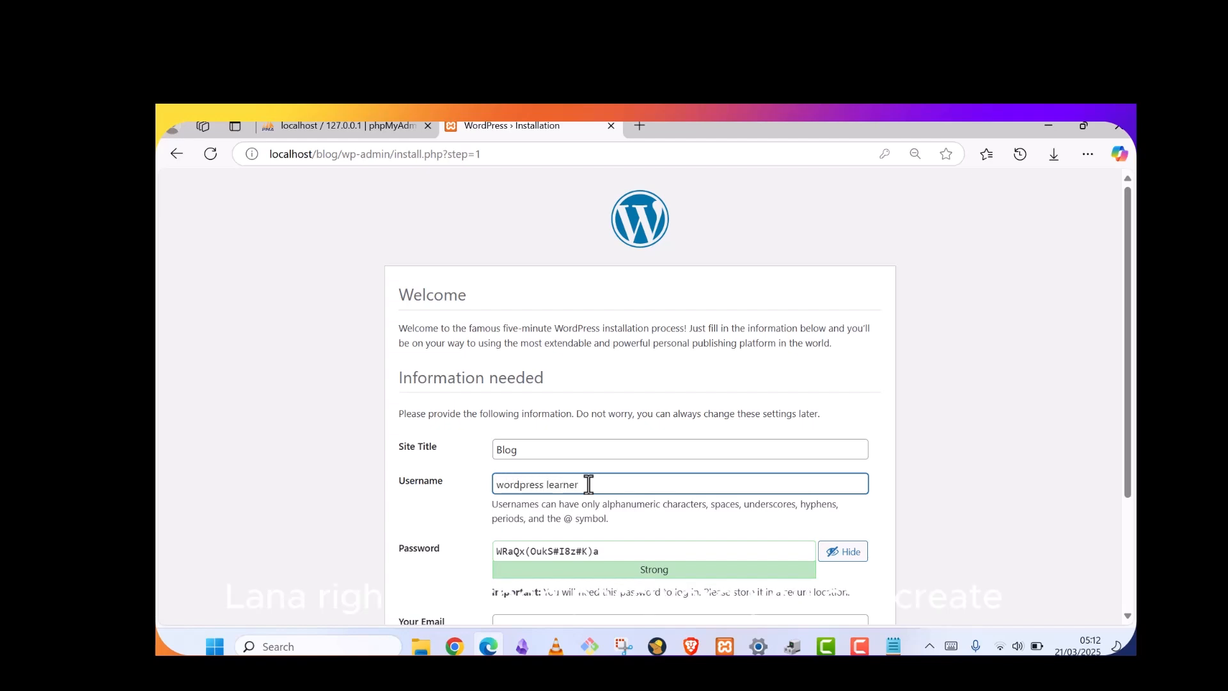
Replace the generated password with a simple one and confirm using a weak password
{"action": "left_click", "coordinate": [623, 550]}
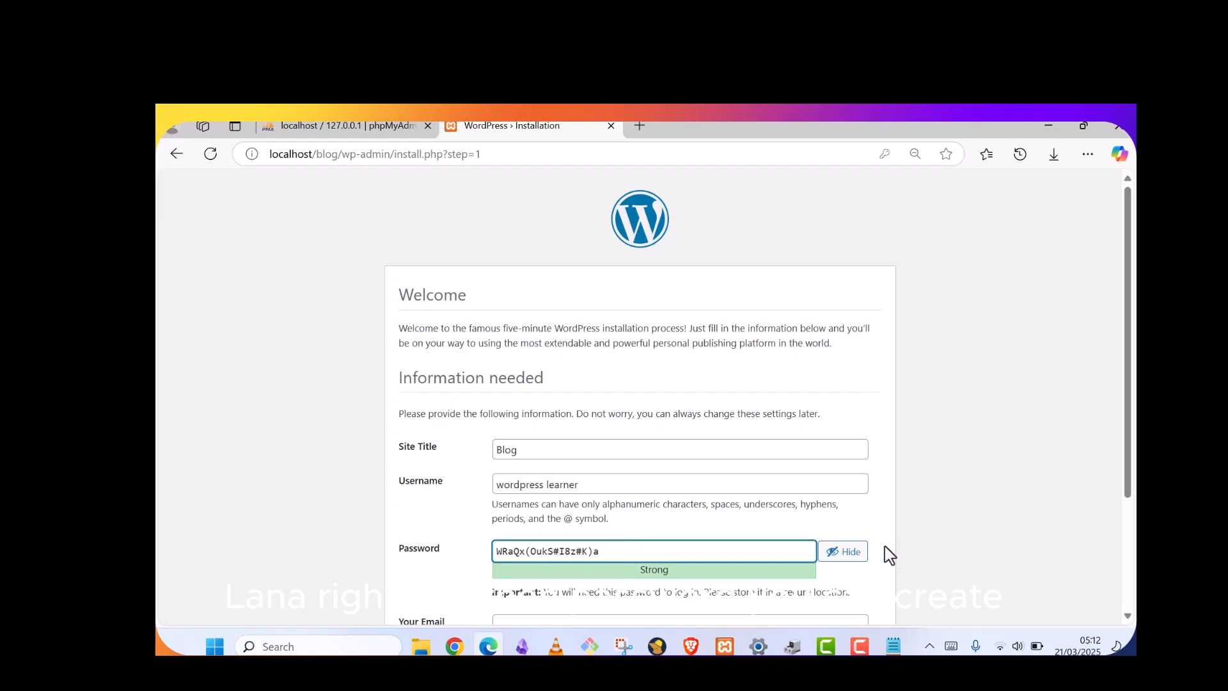
{"action": "scroll", "coordinate": [729, 557], "scroll_direction": "down", "scroll_amount": 1}
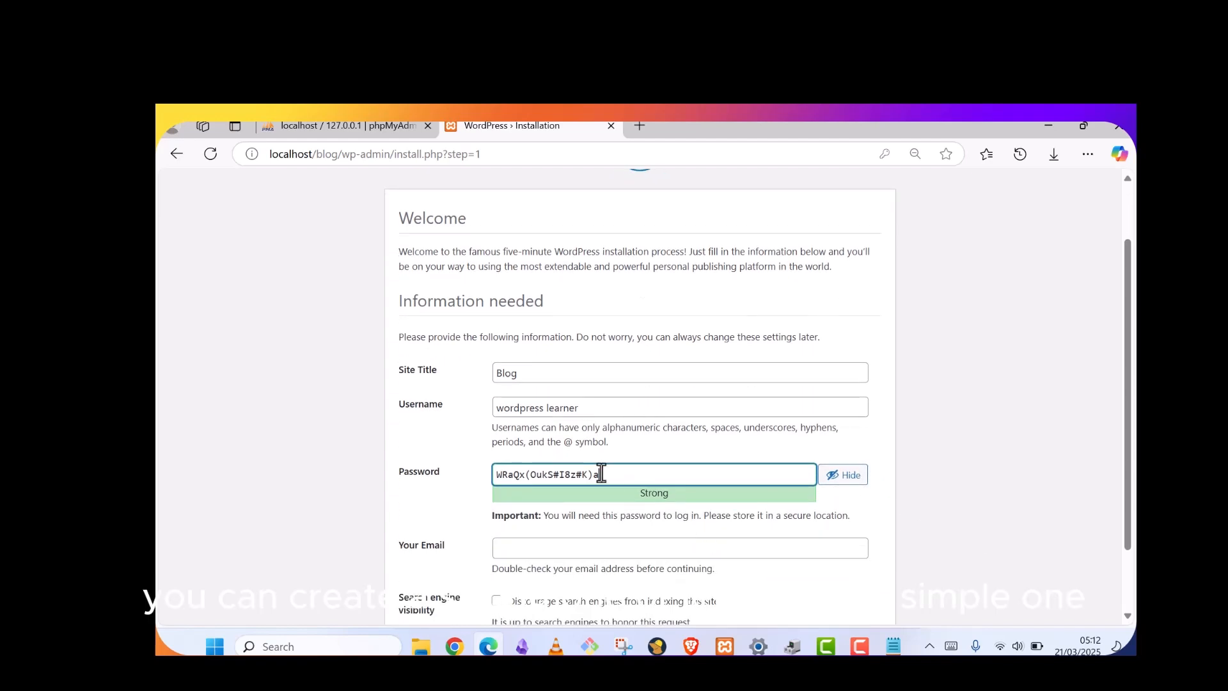
{"action": "left_click_drag", "start_coordinate": [633, 475], "coordinate": [483, 496]}
{"action": "key", "text": "BackSpace"}
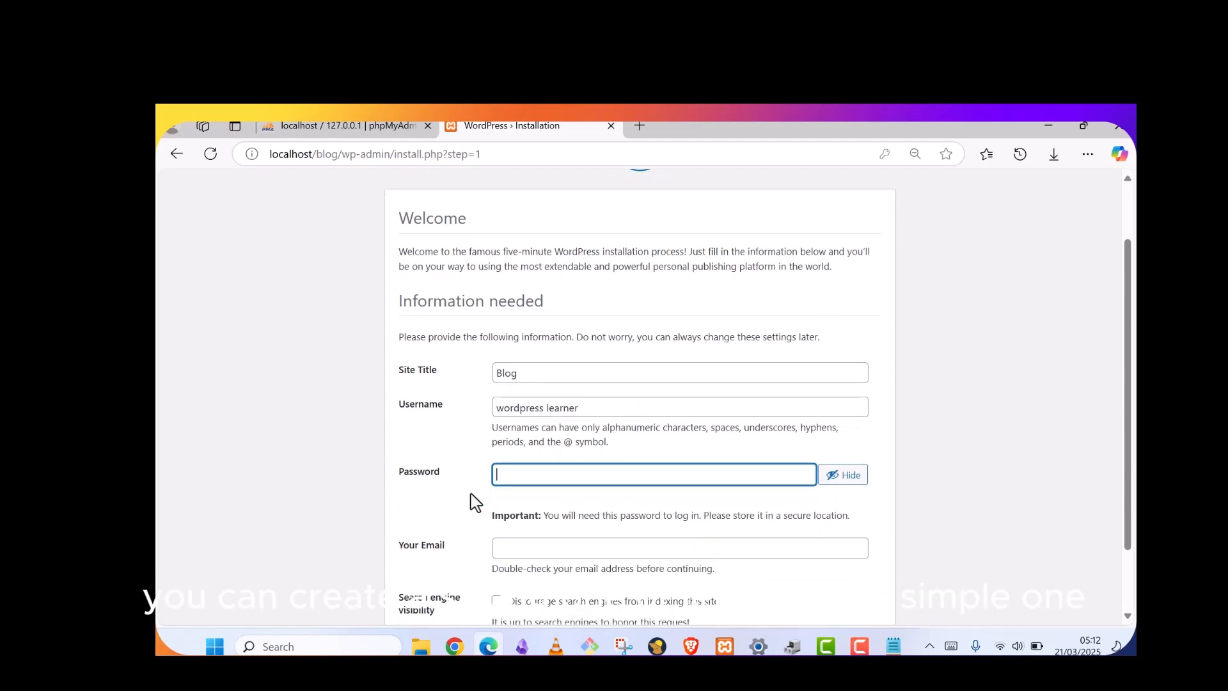
{"action": "type", "text": "wordpre"}
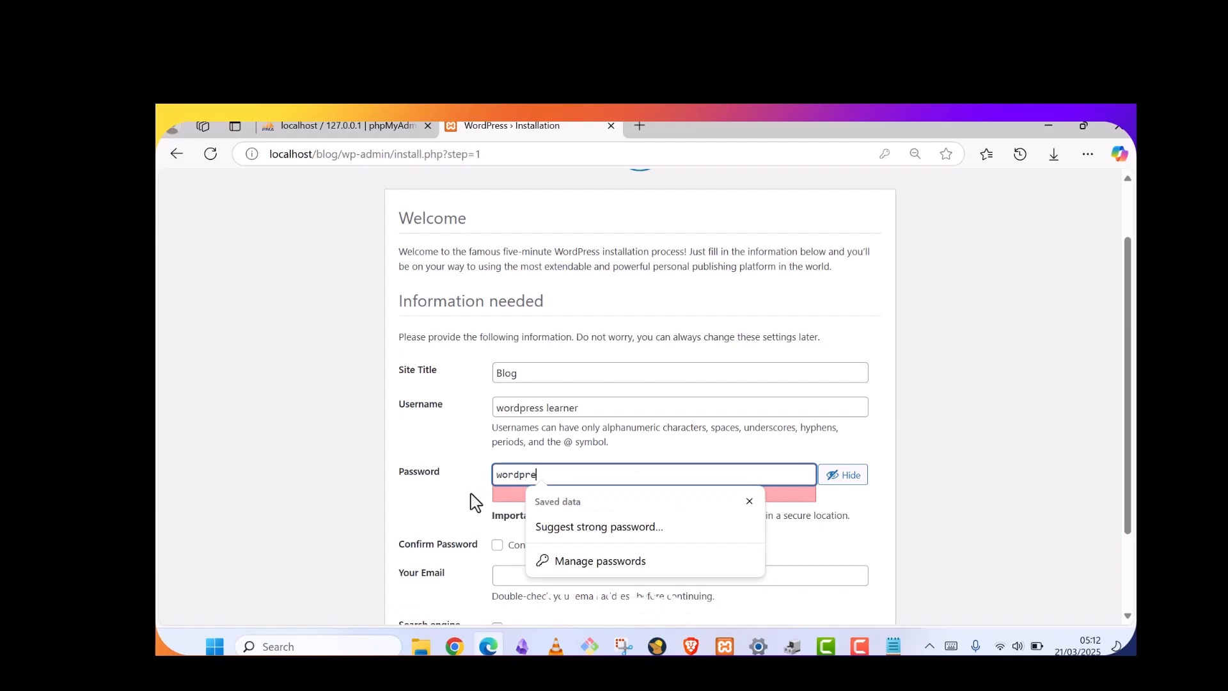
{"action": "type", "text": "sslearner"}
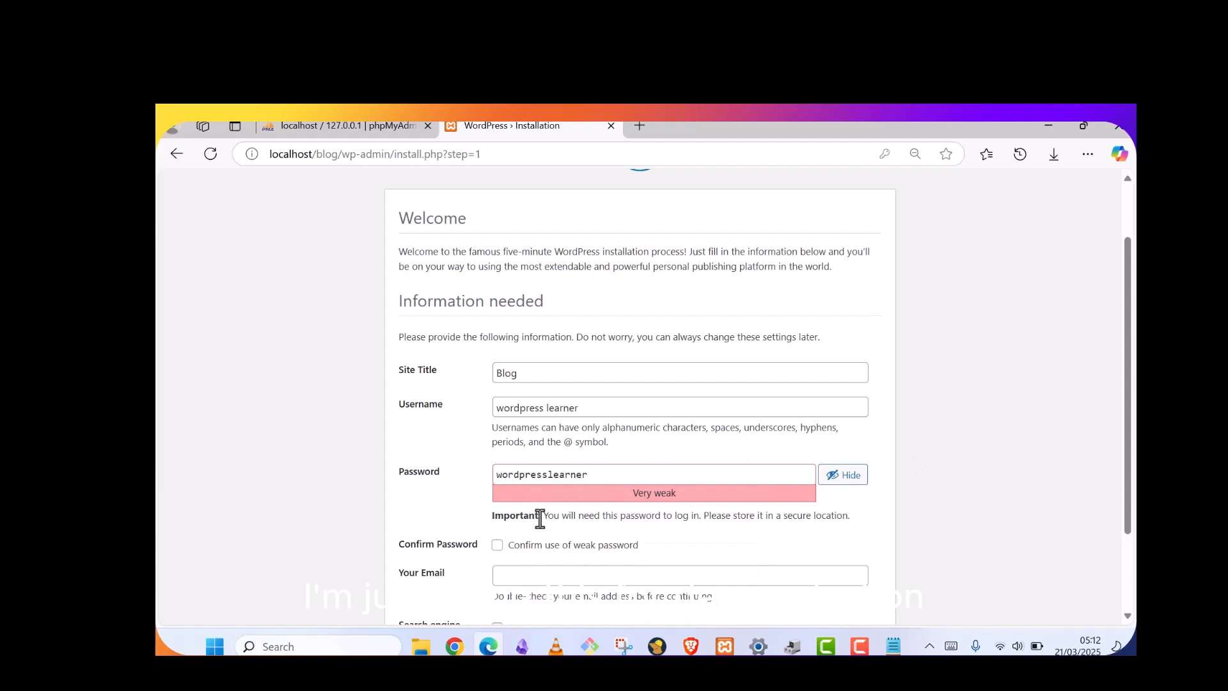
{"action": "scroll", "coordinate": [540, 519], "scroll_direction": "down", "scroll_amount": 1}
{"action": "left_click", "coordinate": [498, 470]}
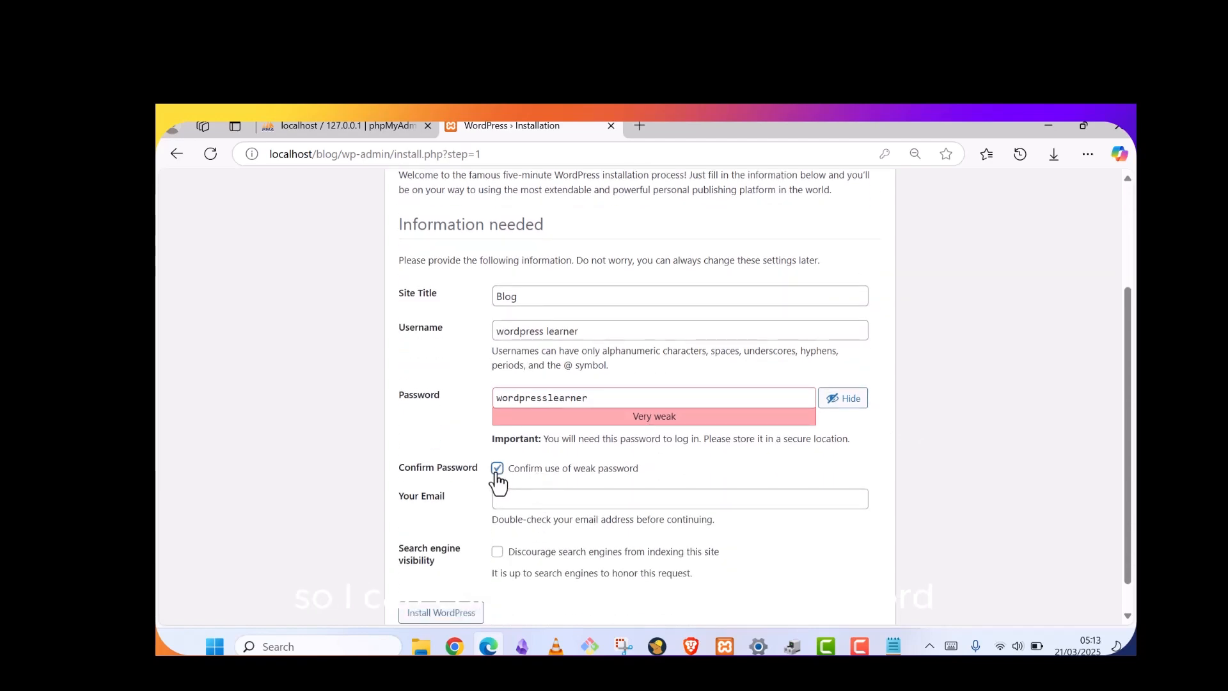
Fill in the admin e-mail, tick Discourage search engines, and run Install WordPress
{"action": "left_click", "coordinate": [524, 499]}
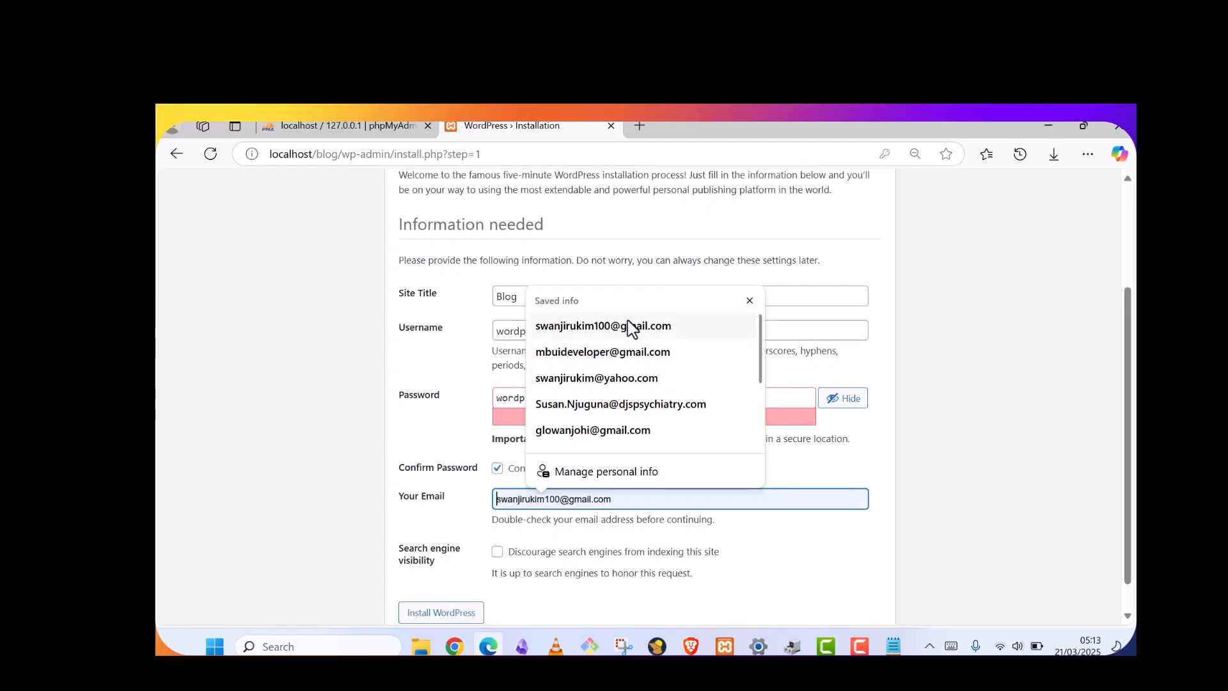
{"action": "left_click", "coordinate": [624, 352]}
{"action": "scroll", "coordinate": [519, 498], "scroll_direction": "down", "scroll_amount": 1}
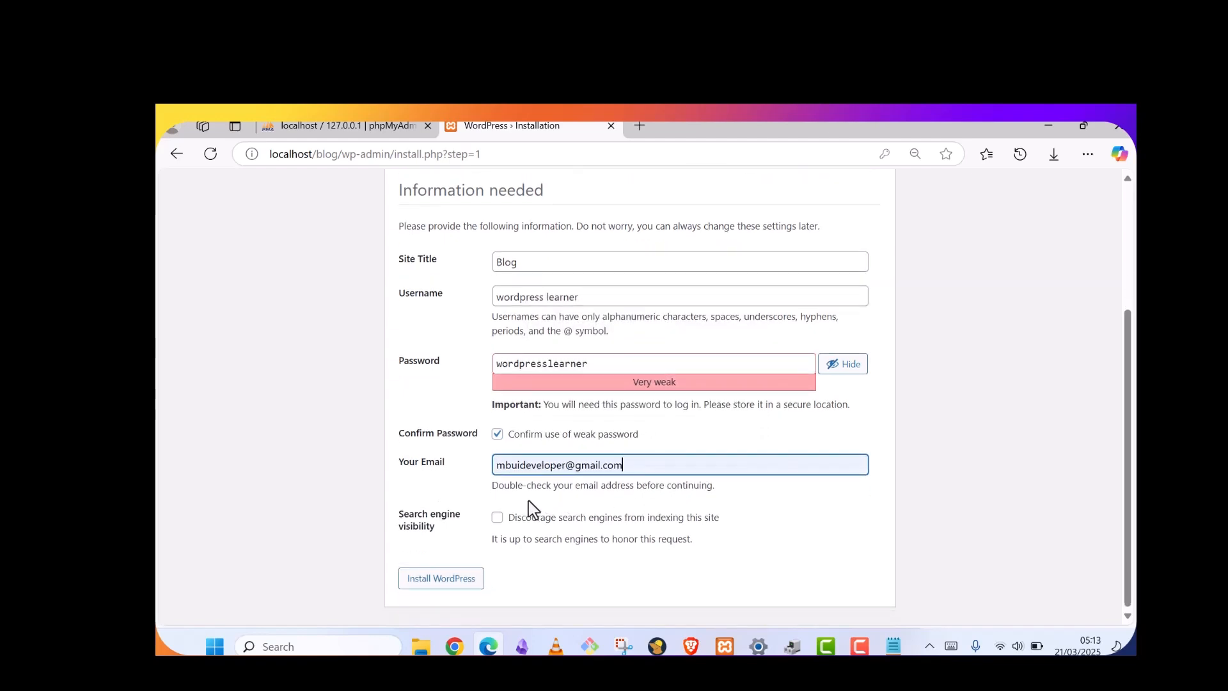
{"action": "left_click", "coordinate": [497, 518]}
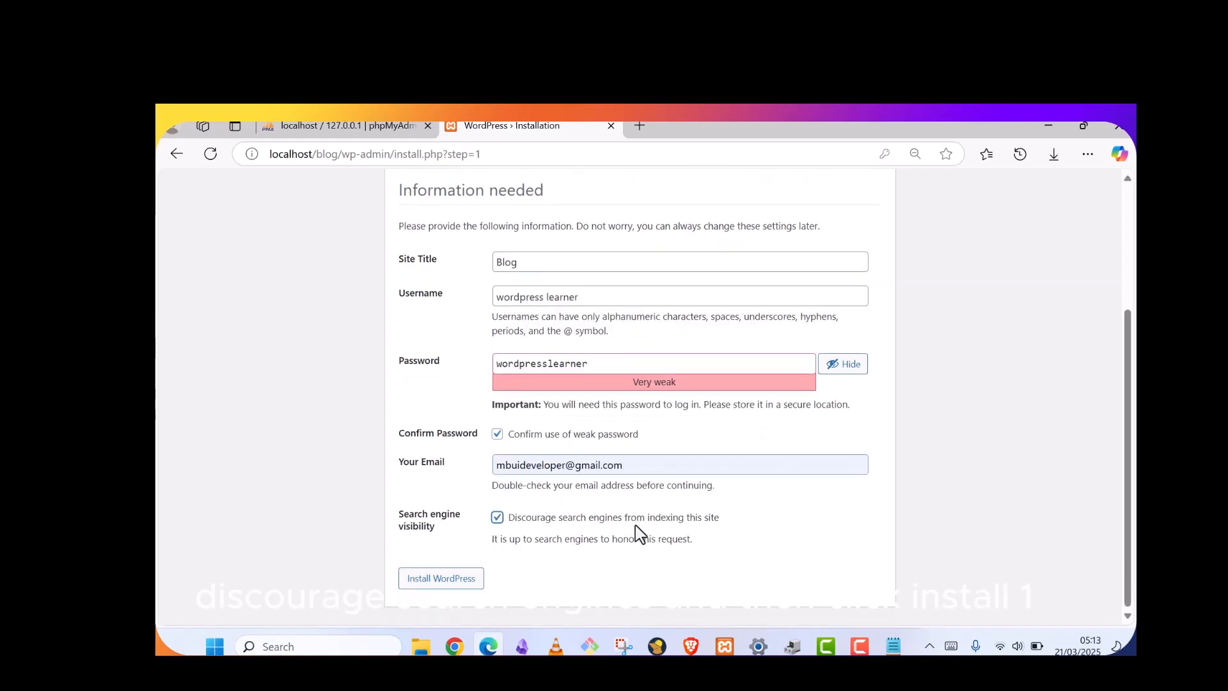
{"action": "left_click", "coordinate": [455, 584]}
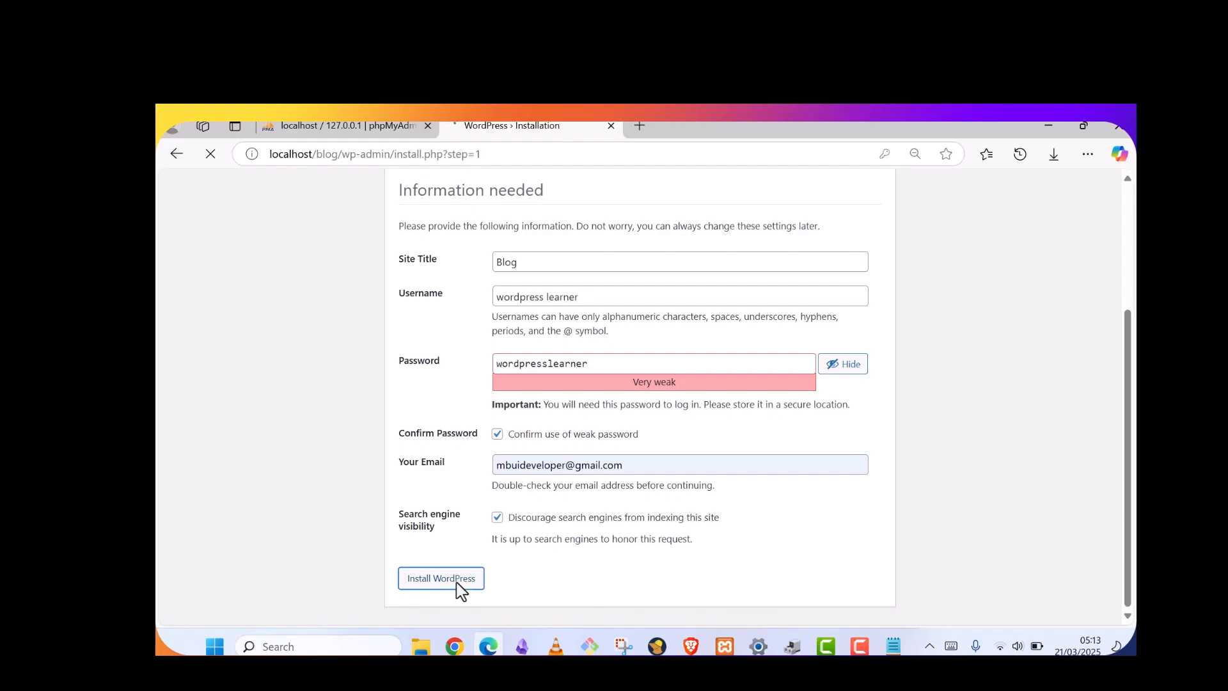
Decline Edge's save-password prompt and review the Success! installation message
{"action": "mouse_move", "coordinate": [893, 647]}
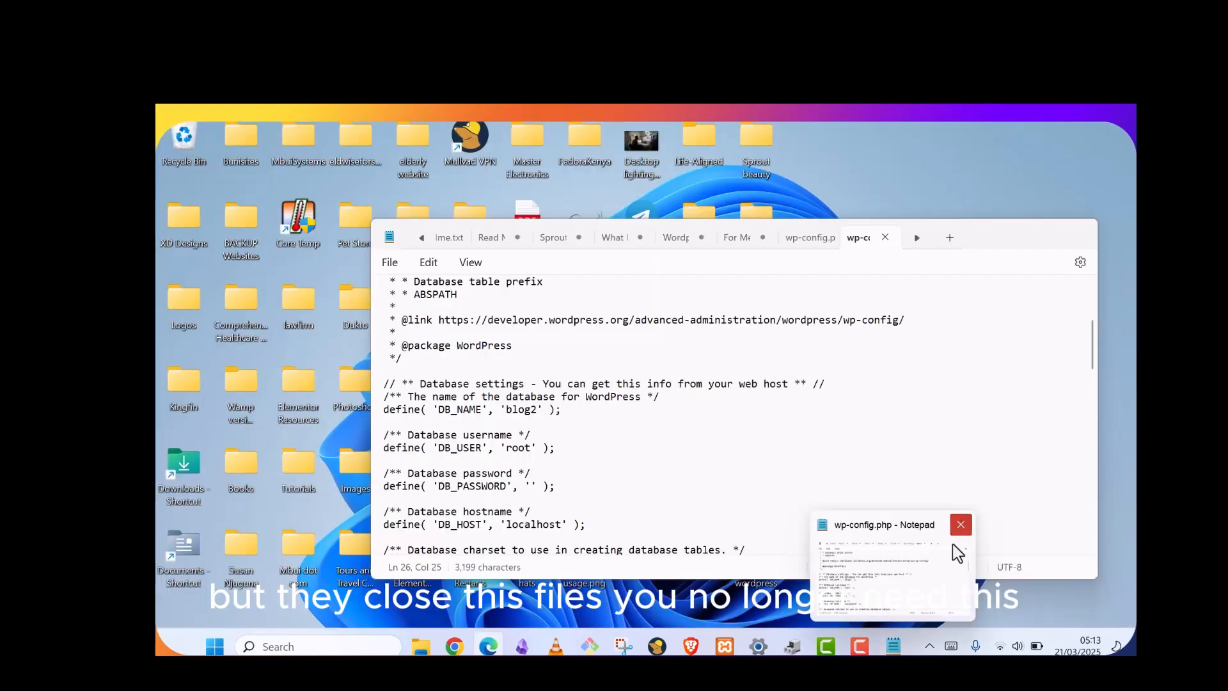
{"action": "left_click", "coordinate": [960, 525]}
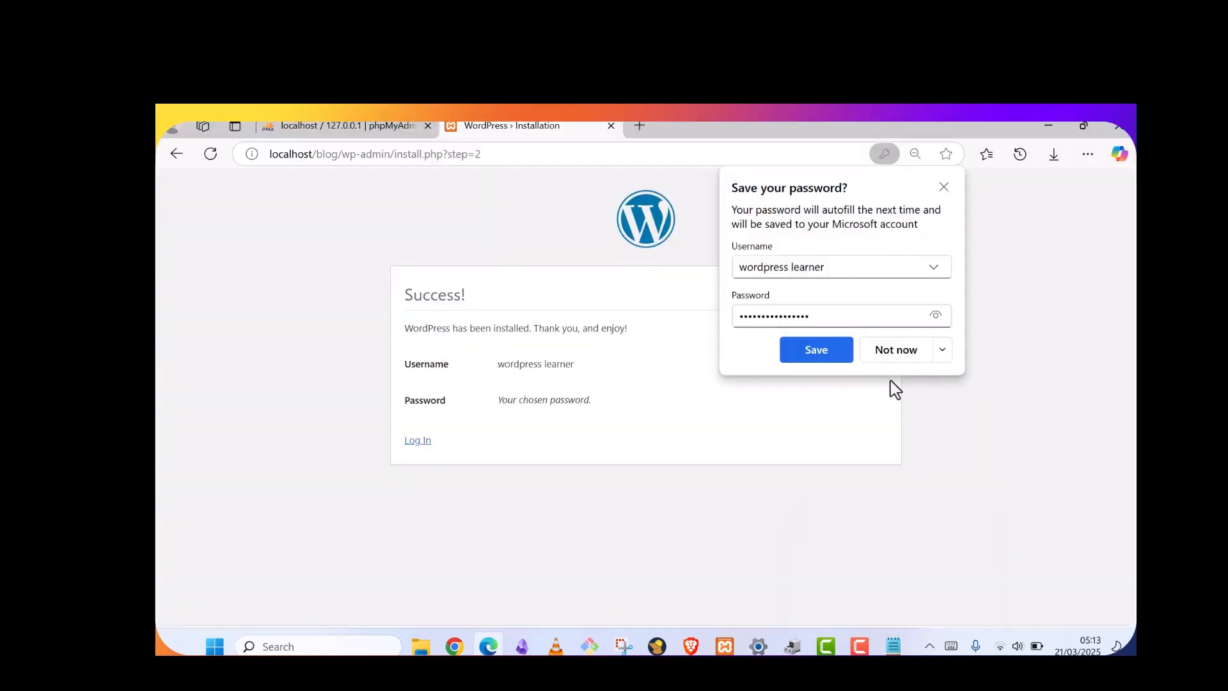
{"action": "left_click", "coordinate": [890, 353]}
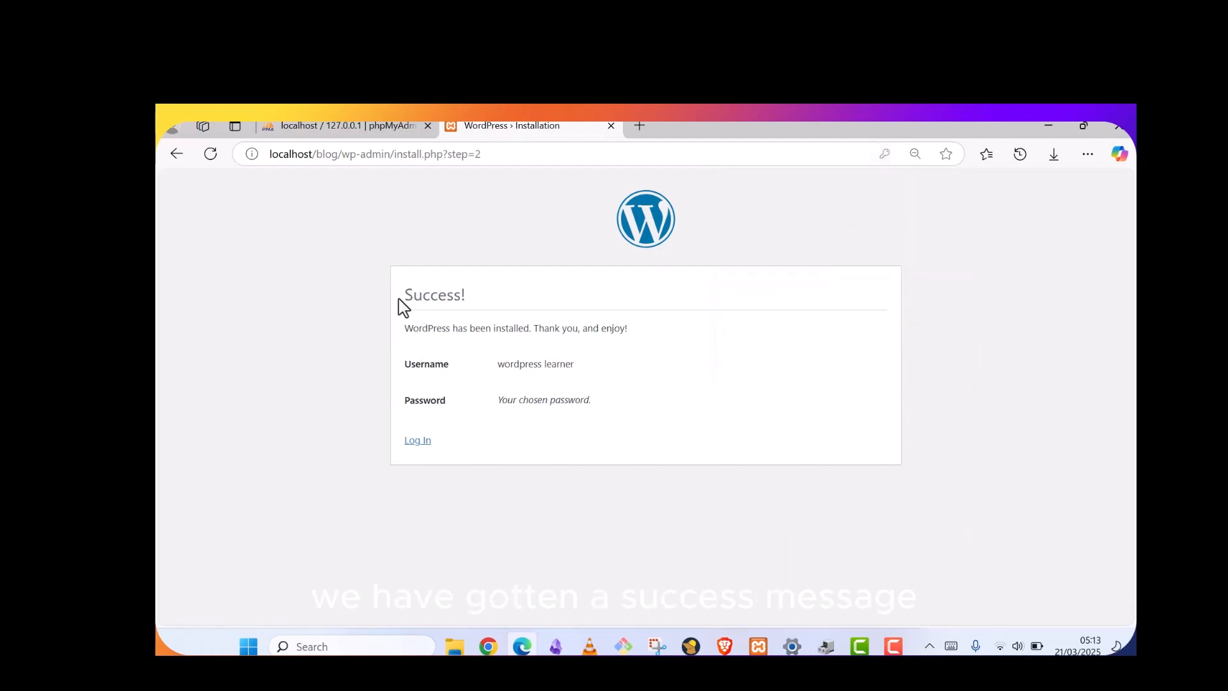
{"action": "left_click_drag", "start_coordinate": [398, 299], "coordinate": [475, 300]}
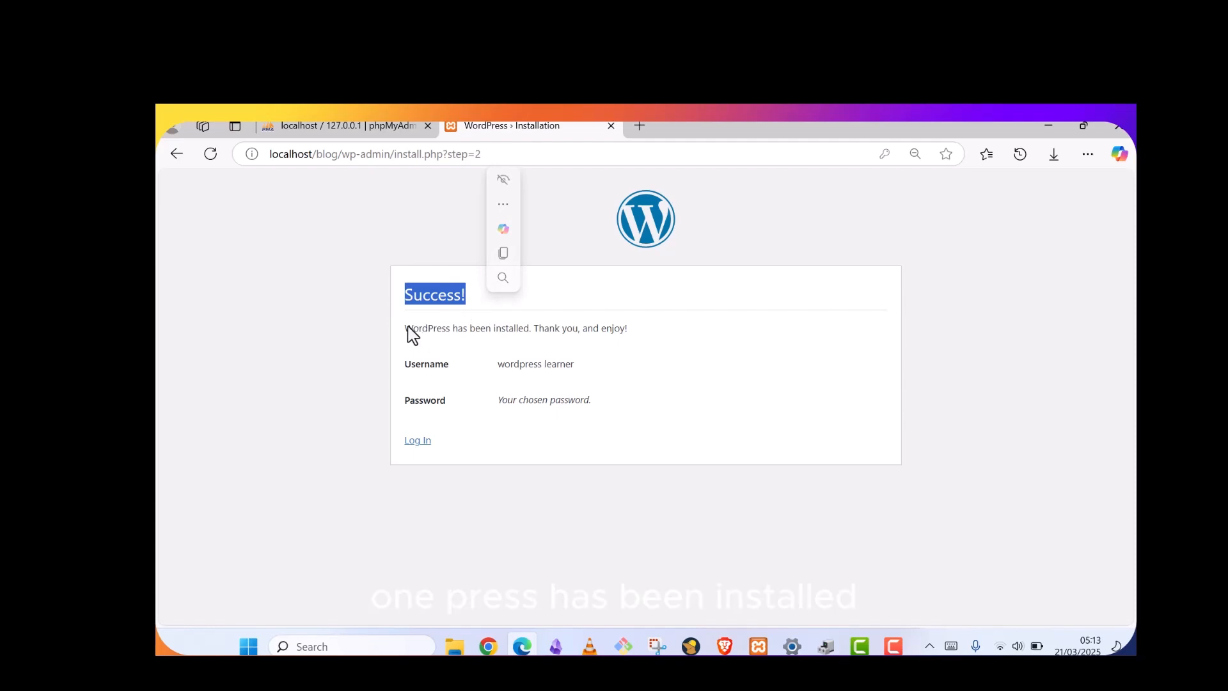
{"action": "left_click_drag", "start_coordinate": [406, 328], "coordinate": [654, 329]}
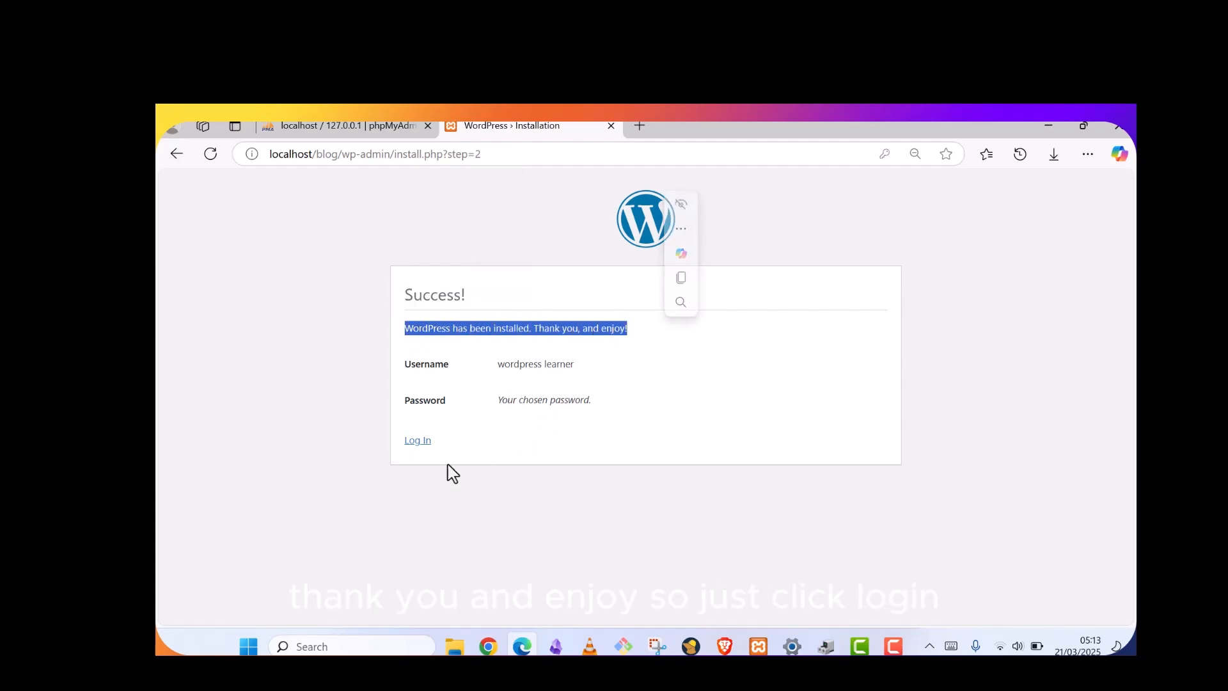
Go to the login page and clear the prefilled username and password
{"action": "left_click", "coordinate": [418, 442]}
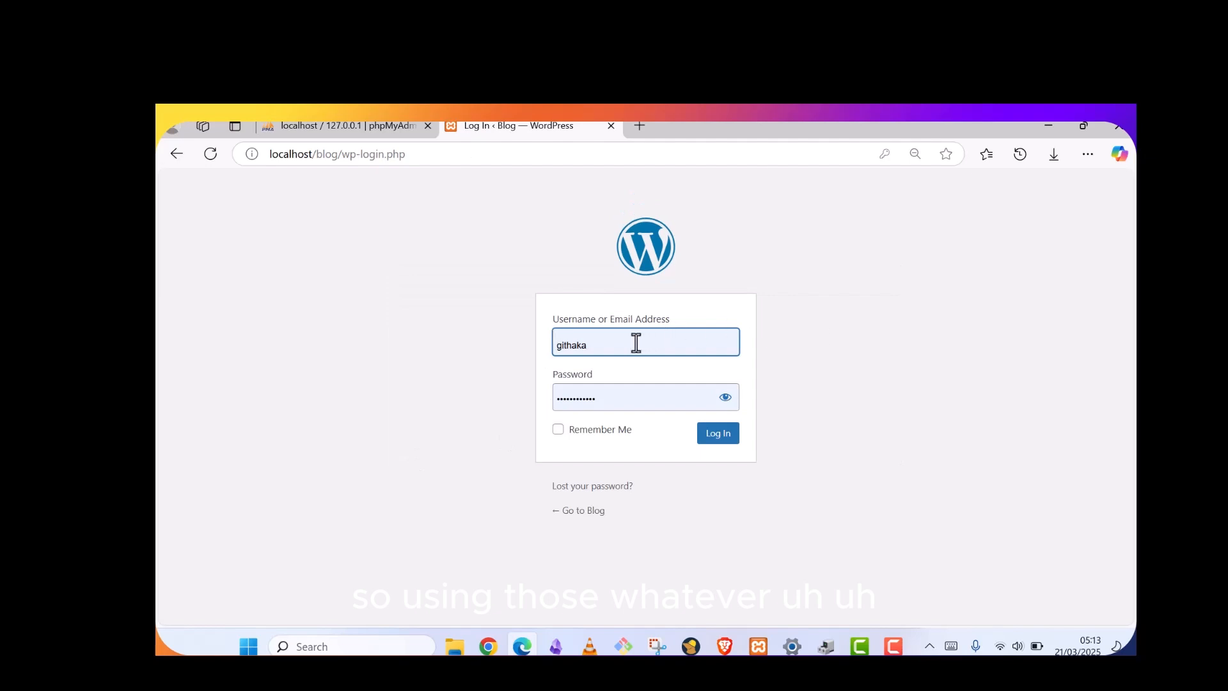
{"action": "left_click_drag", "start_coordinate": [636, 344], "coordinate": [552, 346]}
{"action": "key", "text": "BackSpace"}
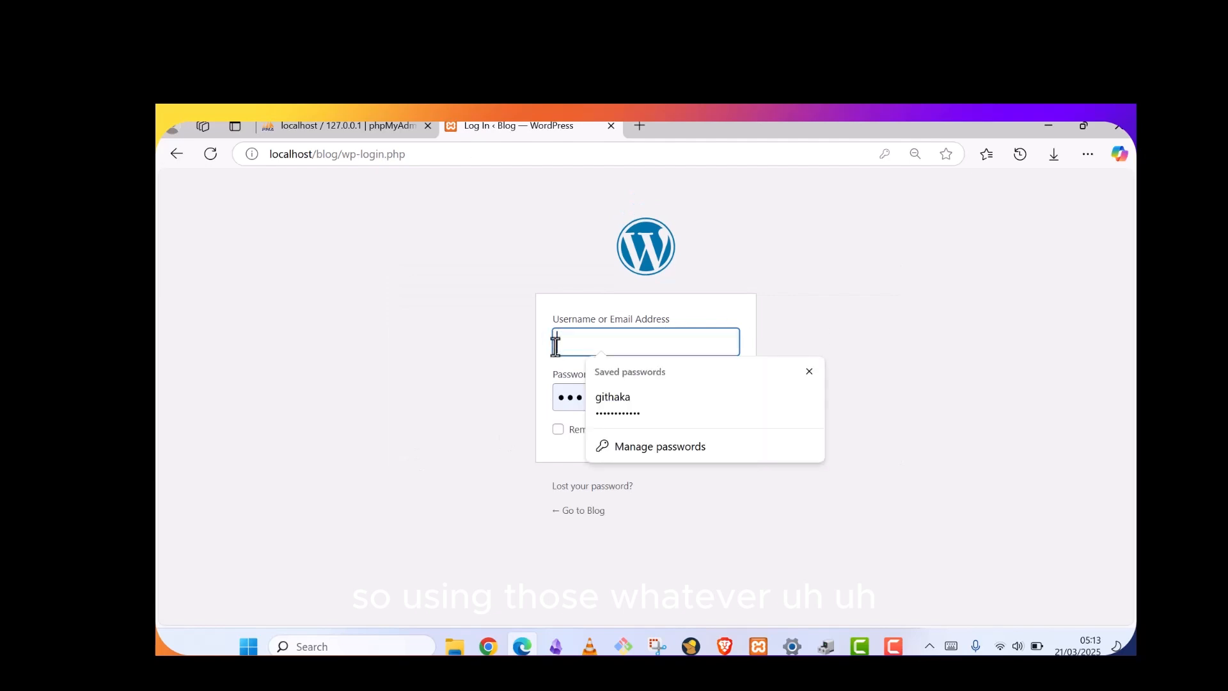
{"action": "left_click", "coordinate": [658, 388]}
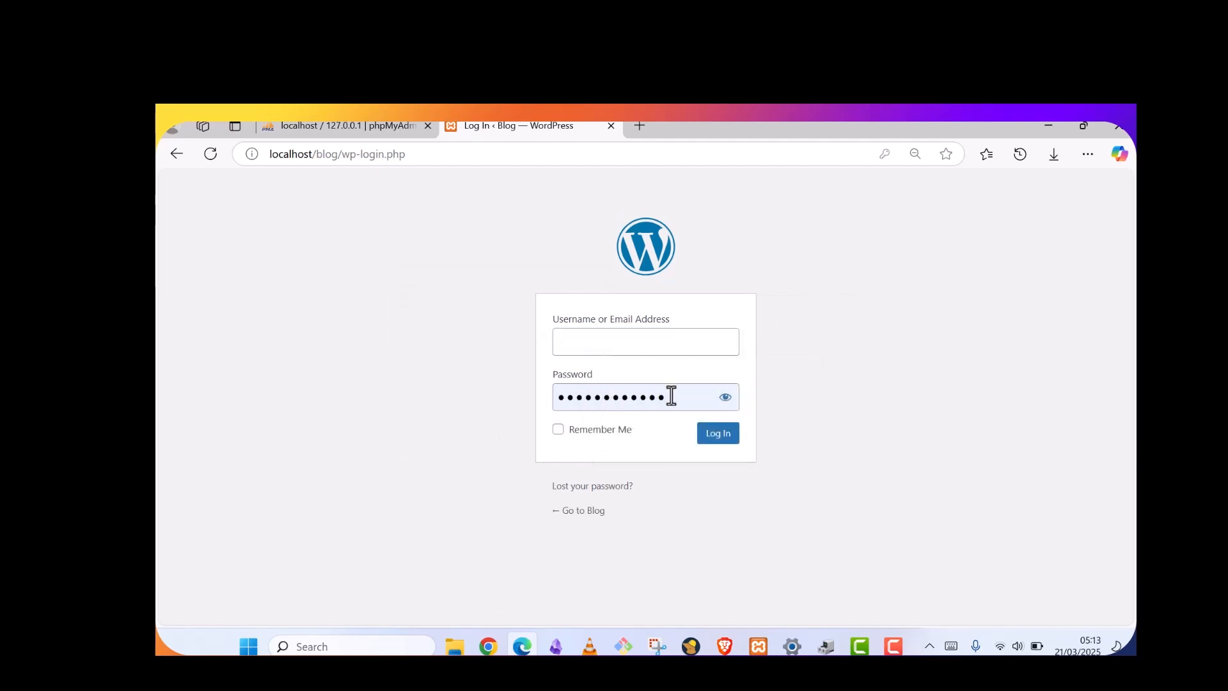
{"action": "left_click_drag", "start_coordinate": [672, 394], "coordinate": [507, 419]}
{"action": "key", "text": "BackSpace"}
Enter the admin username and password, tick Remember Me, and log in
{"action": "left_click", "coordinate": [576, 350]}
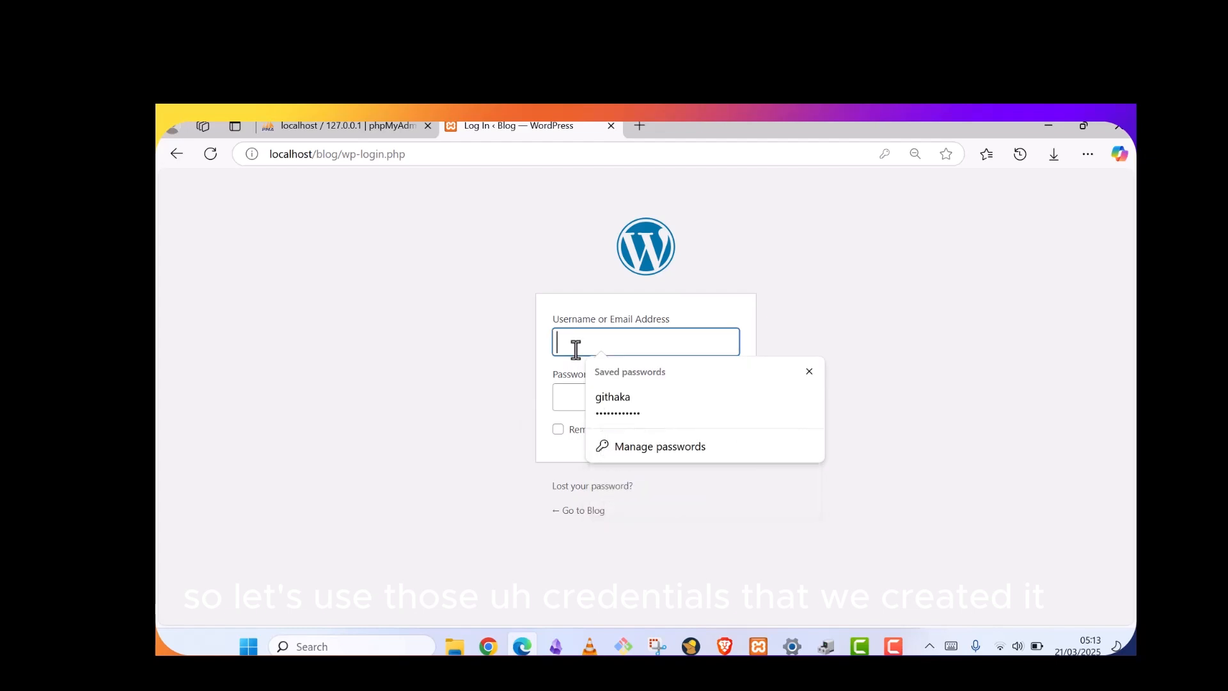
{"action": "type", "text": "w"}
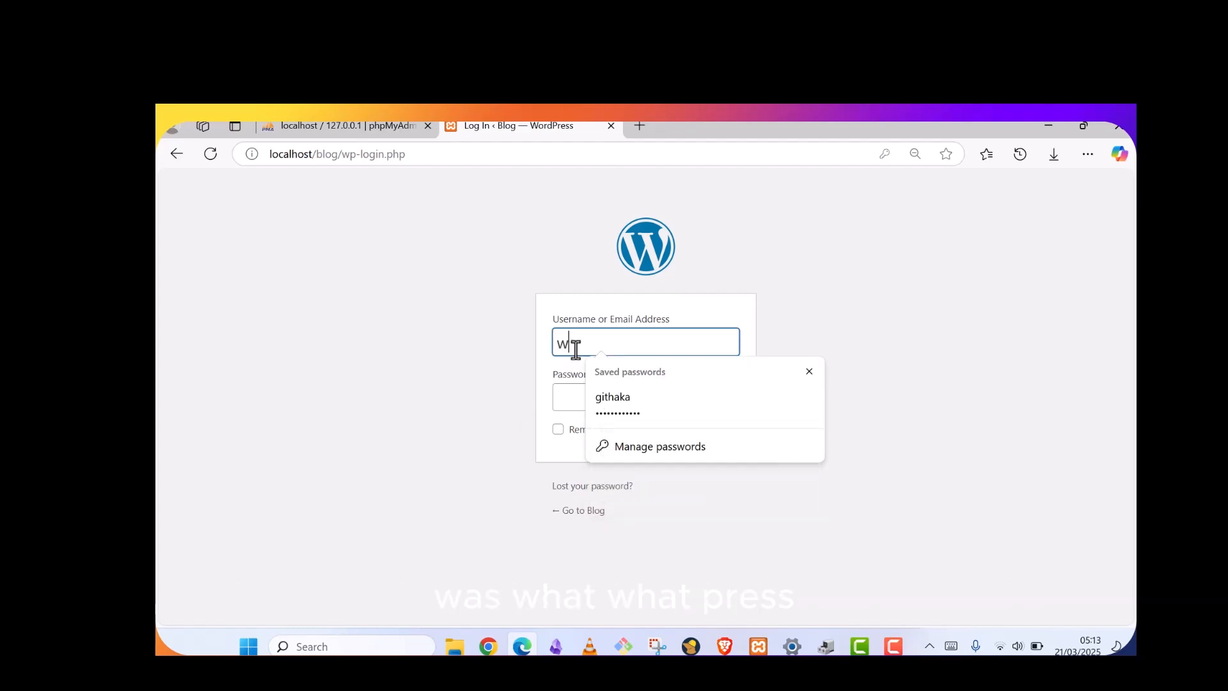
{"action": "type", "text": "ordpre"}
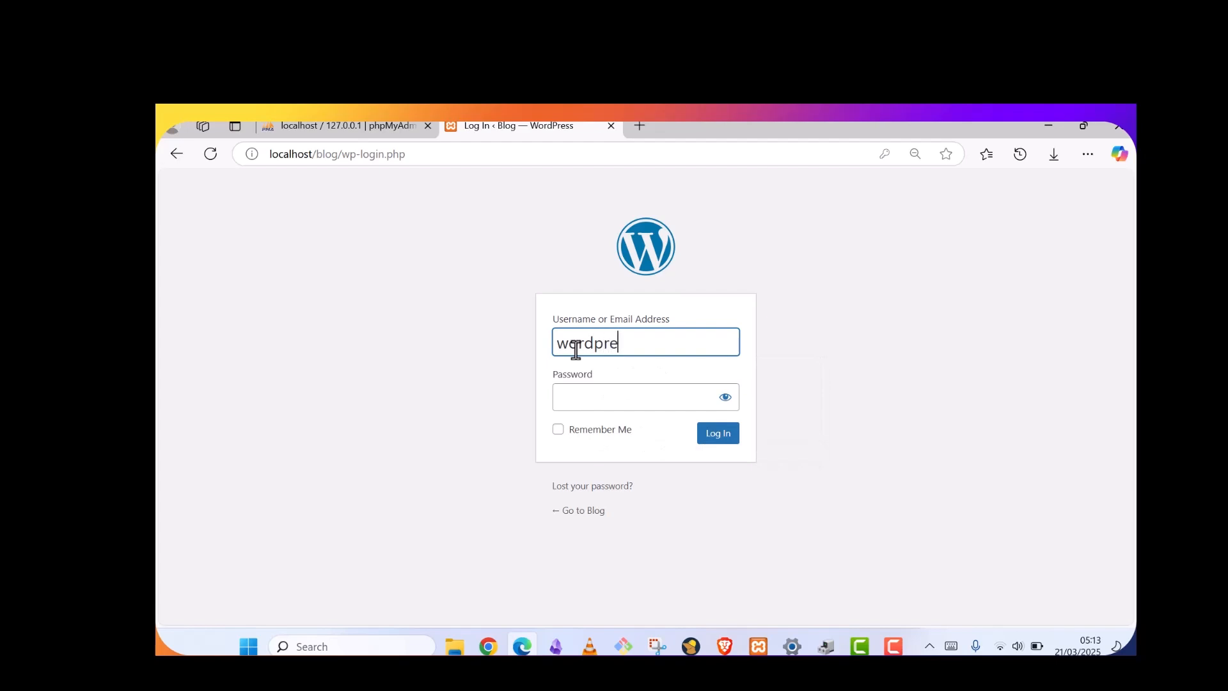
{"action": "type", "text": "ss leae"}
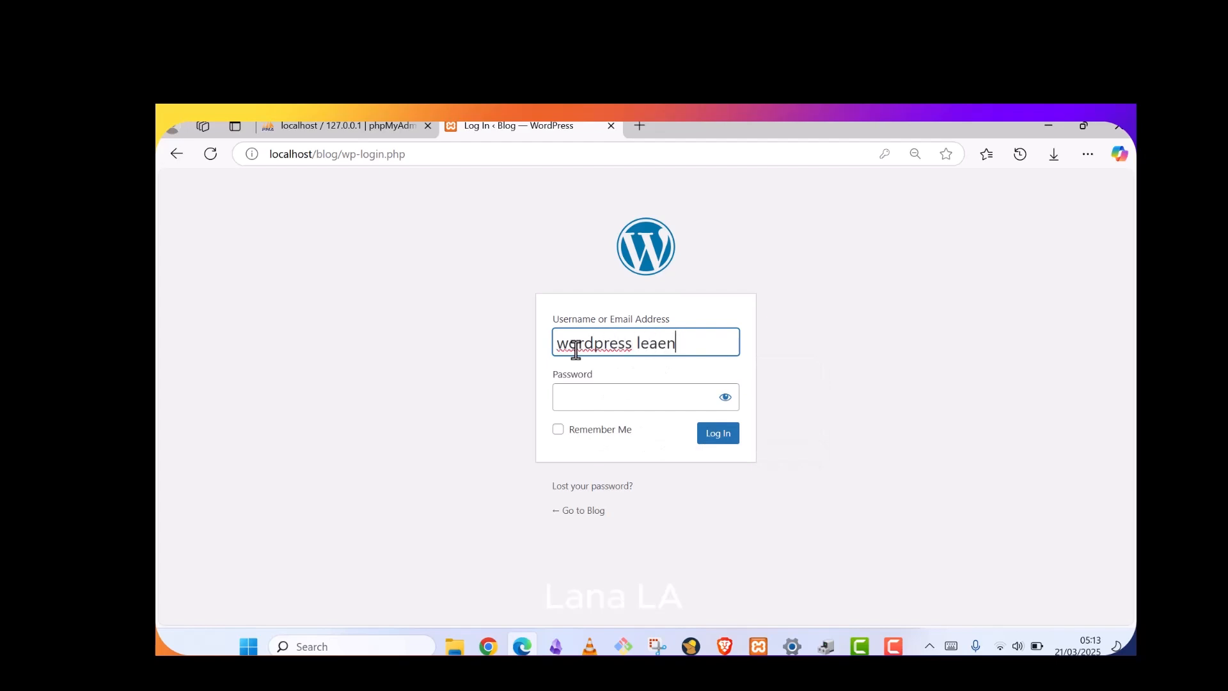
{"action": "key", "text": "BackSpace"}
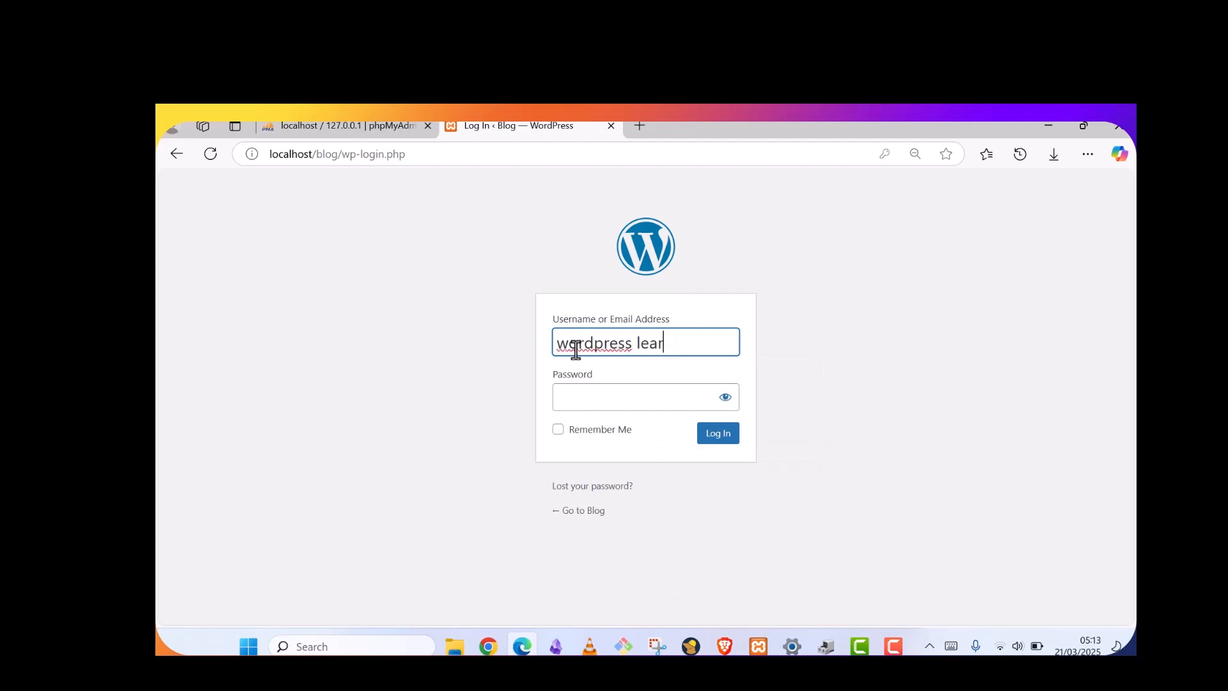
{"action": "left_click", "coordinate": [575, 400]}
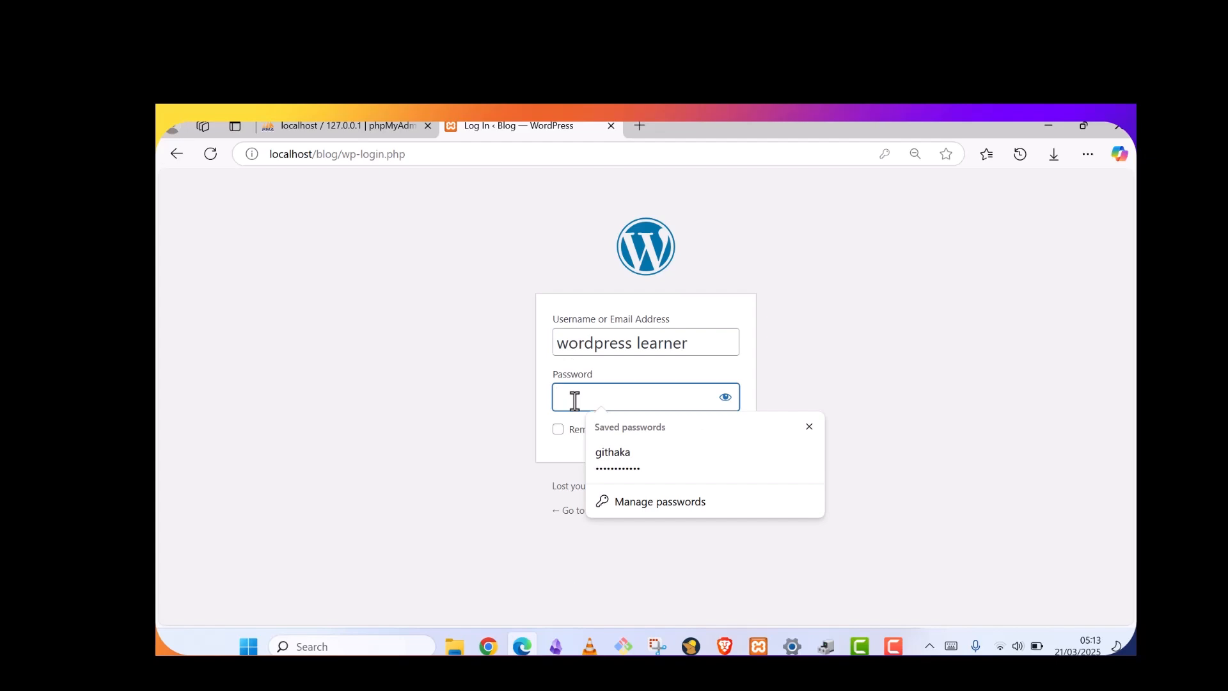
{"action": "type", "text": "aassword"}
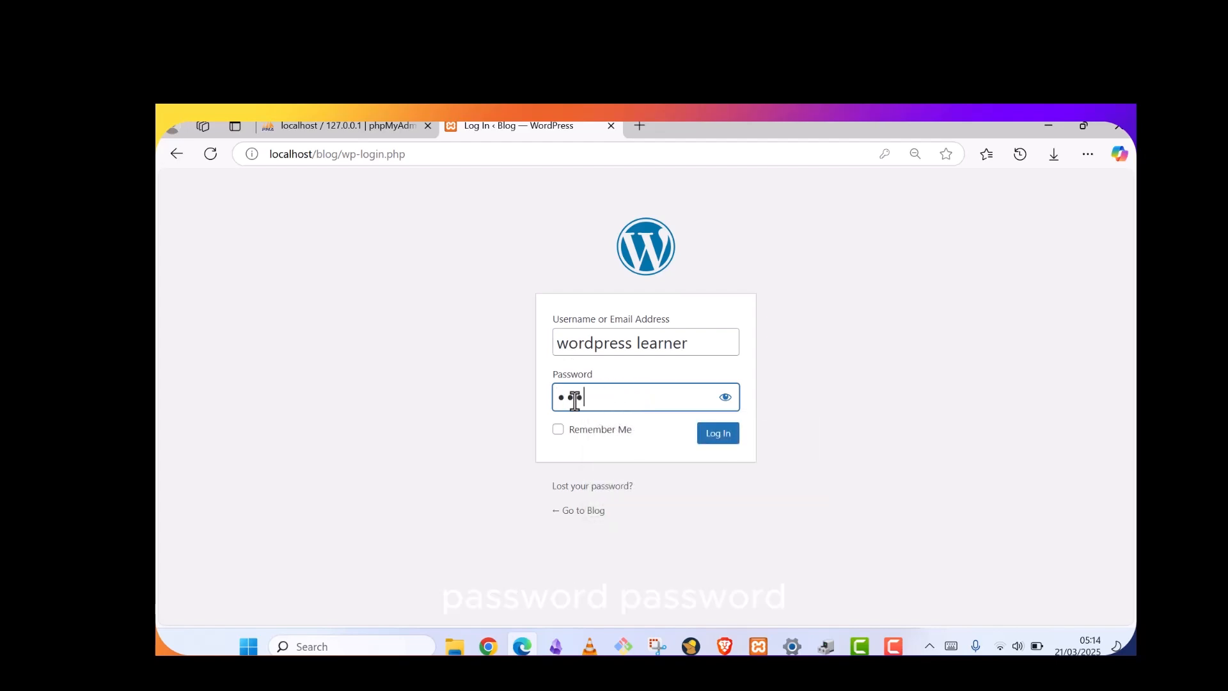
{"action": "key", "text": "BackSpace"}
{"action": "key", "text": "BackSpace"}
{"action": "key", "text": "BackSpace"}
{"action": "type", "text": "passwo"}
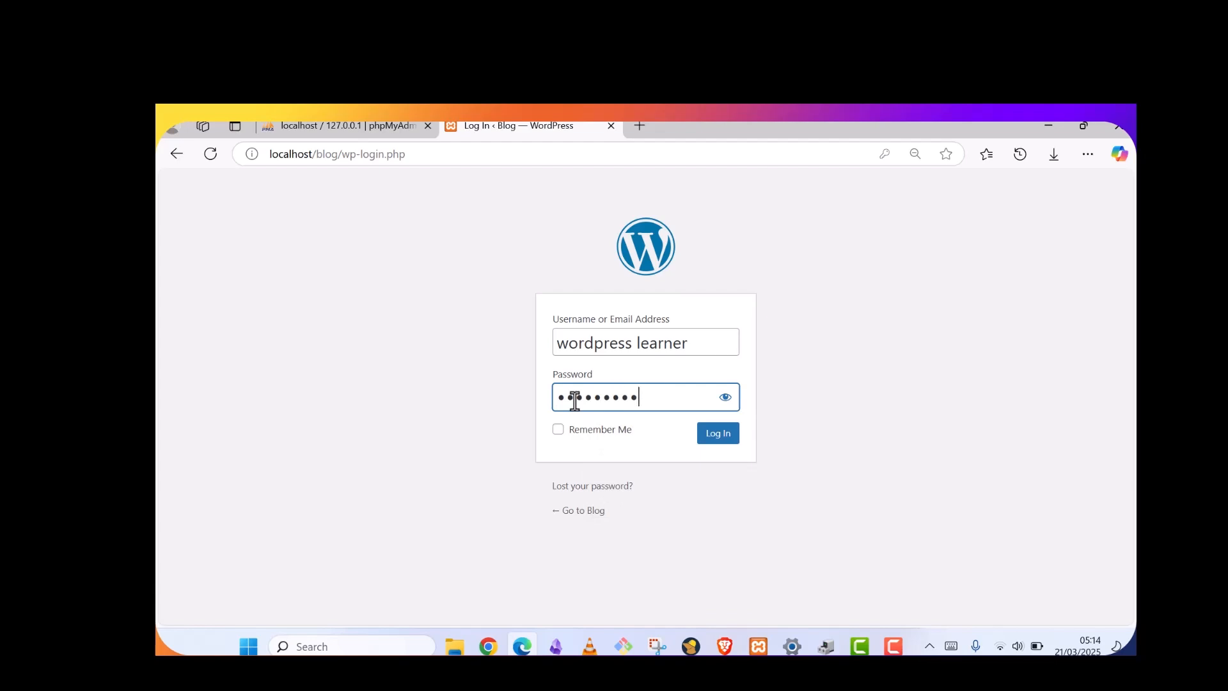
{"action": "type", "text": "r"}
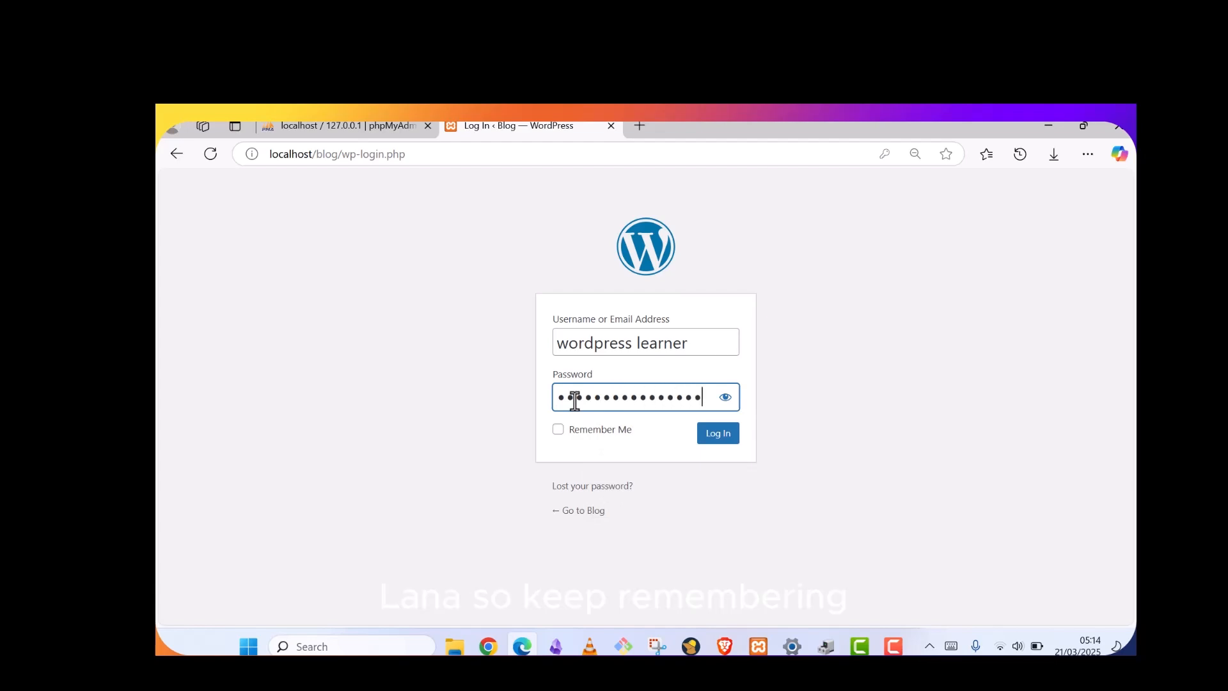
{"action": "left_click", "coordinate": [558, 430]}
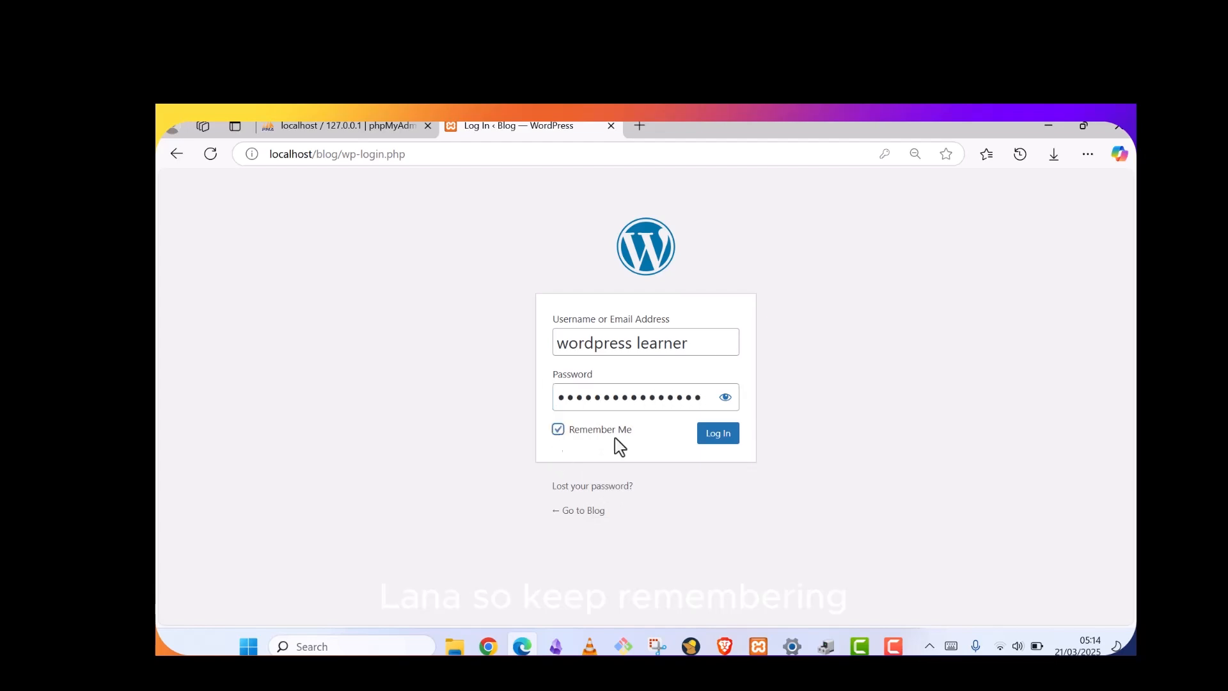
{"action": "left_click", "coordinate": [715, 436]}
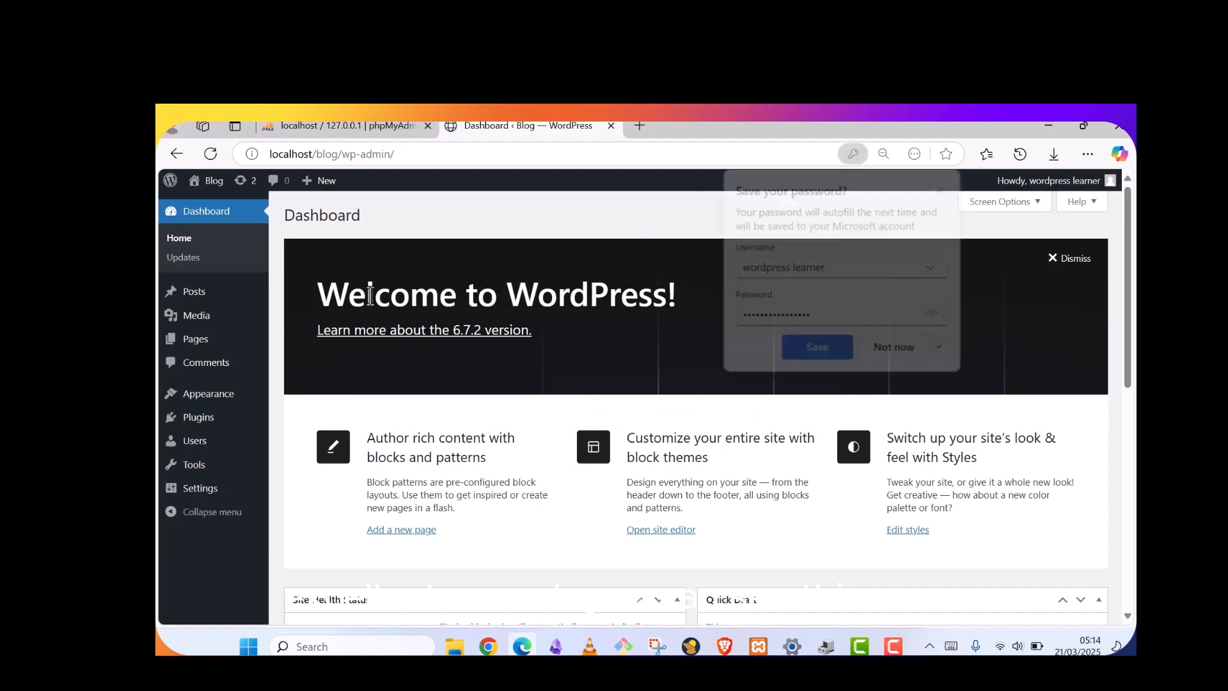
Save the login in Edge and dismiss the Welcome to WordPress panel
{"action": "left_click", "coordinate": [848, 349]}
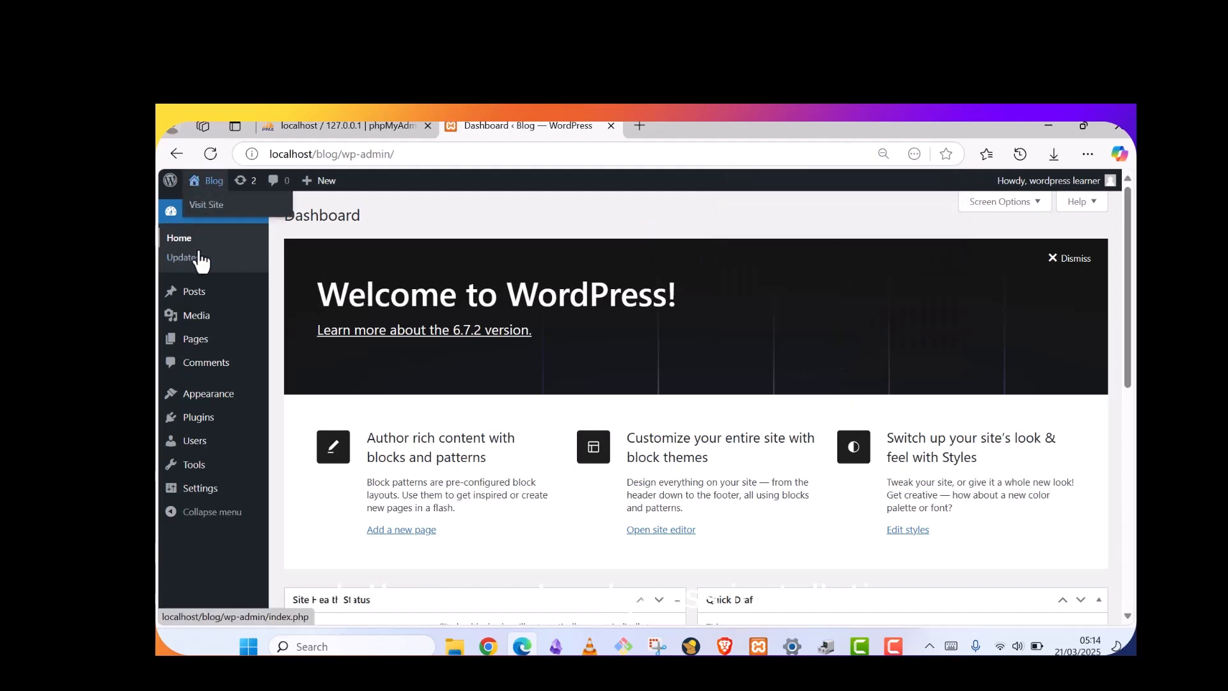
{"action": "mouse_move", "coordinate": [202, 352]}
{"action": "scroll", "coordinate": [202, 352], "scroll_direction": "down", "scroll_amount": 1}
{"action": "scroll", "coordinate": [206, 371], "scroll_direction": "down", "scroll_amount": 5}
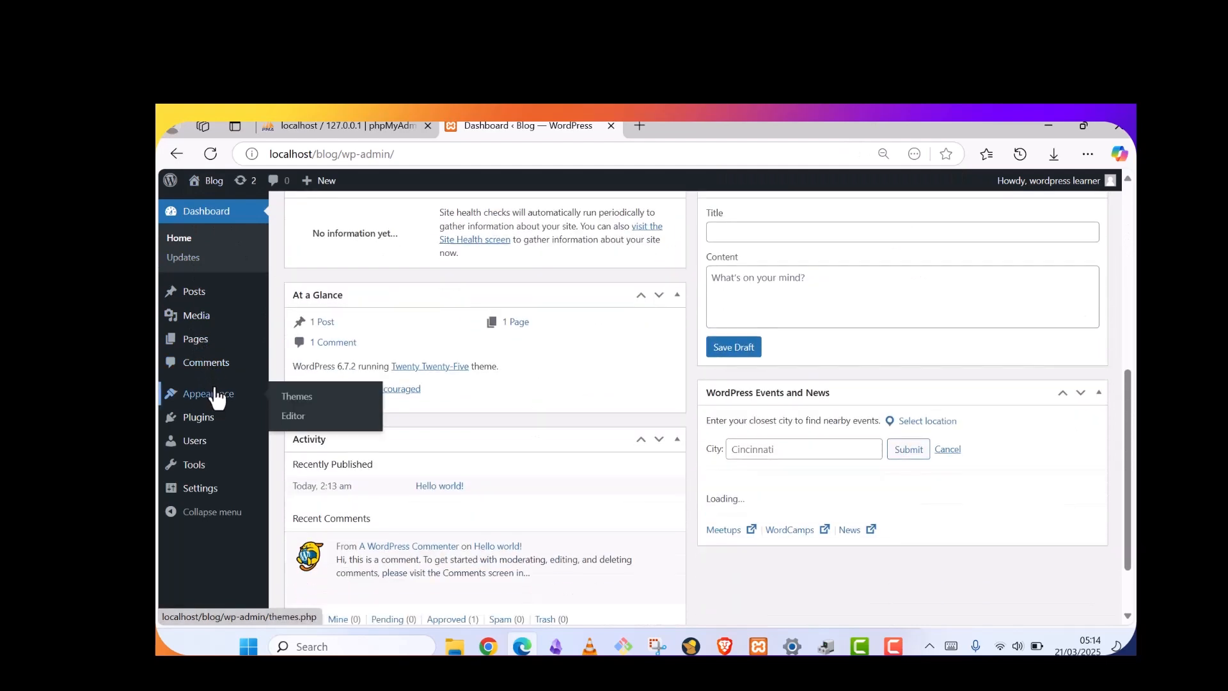
{"action": "scroll", "coordinate": [760, 404], "scroll_direction": "up", "scroll_amount": 6}
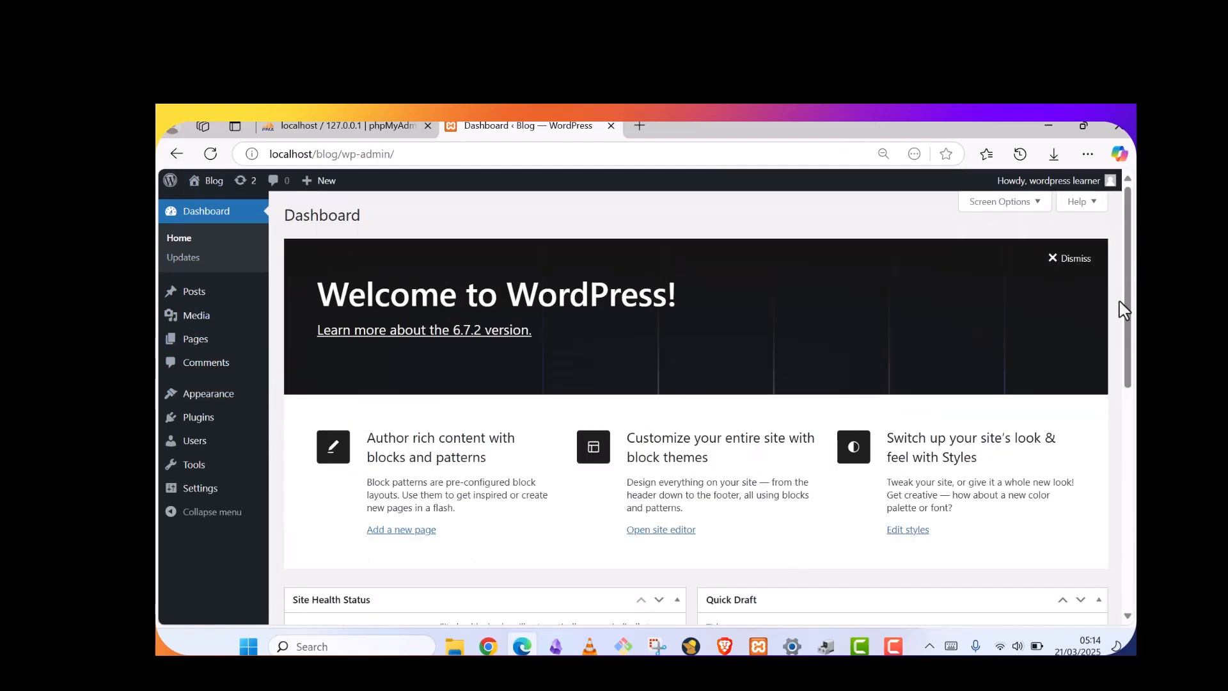
{"action": "left_click", "coordinate": [1059, 259]}
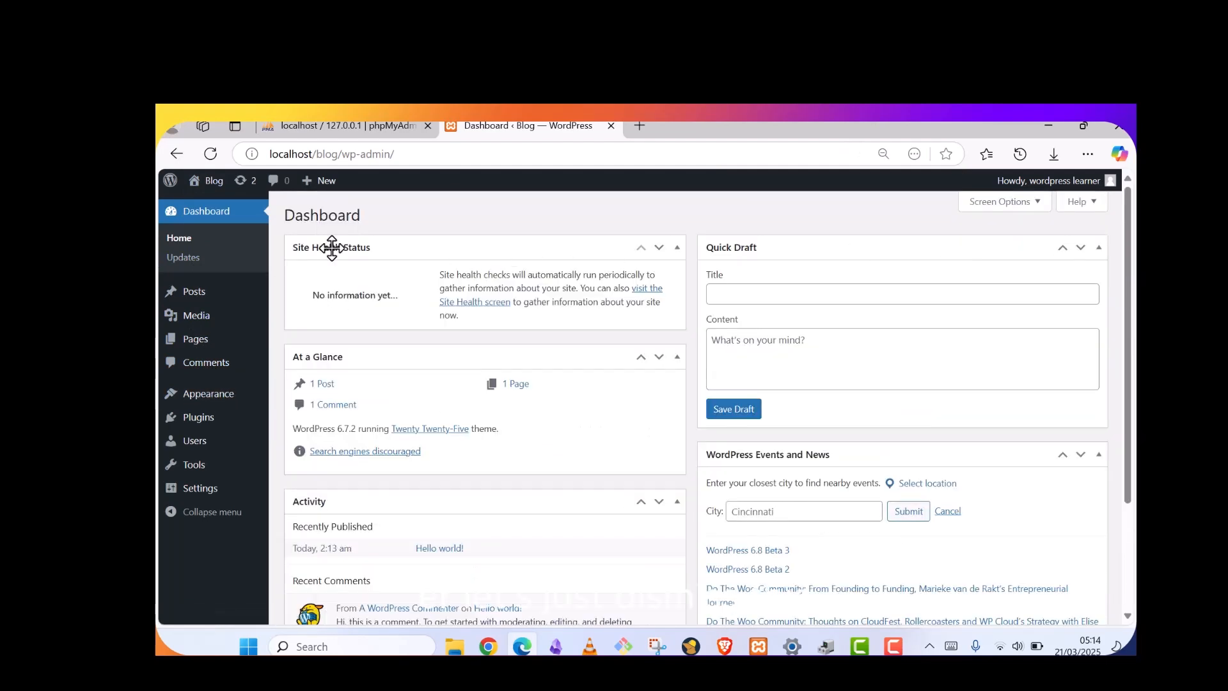
{"action": "scroll", "coordinate": [298, 313], "scroll_direction": "down", "scroll_amount": 2}
{"action": "scroll", "coordinate": [296, 326], "scroll_direction": "up", "scroll_amount": 2}
Open Blog > Visit Site in a new tab
{"action": "mouse_move", "coordinate": [205, 185]}
{"action": "right_click", "coordinate": [200, 208]}
{"action": "left_click", "coordinate": [238, 211]}
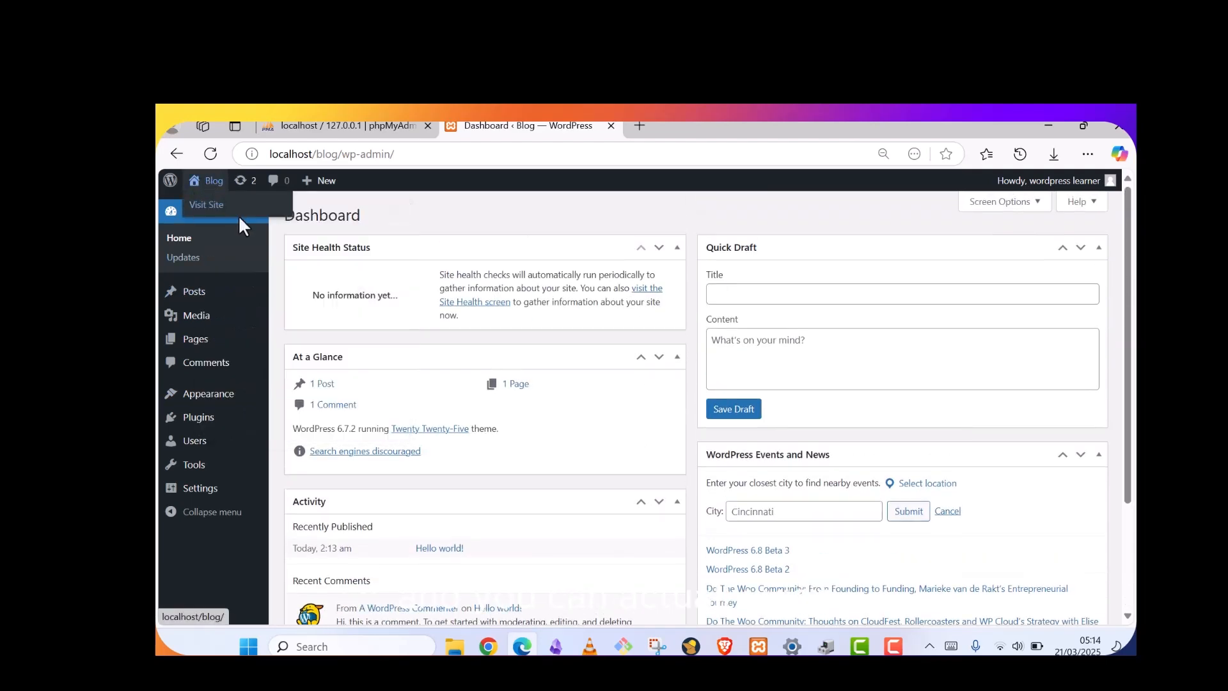
{"action": "left_click", "coordinate": [731, 125]}
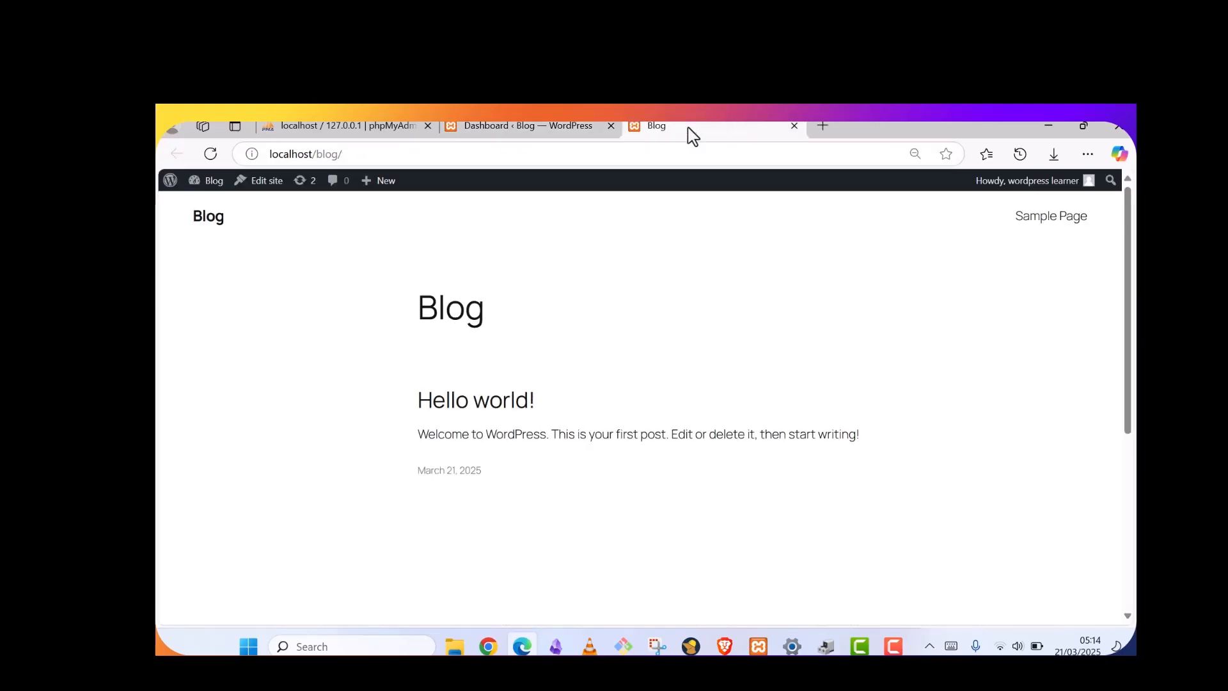
{"action": "scroll", "coordinate": [501, 250], "scroll_direction": "down", "scroll_amount": 5}
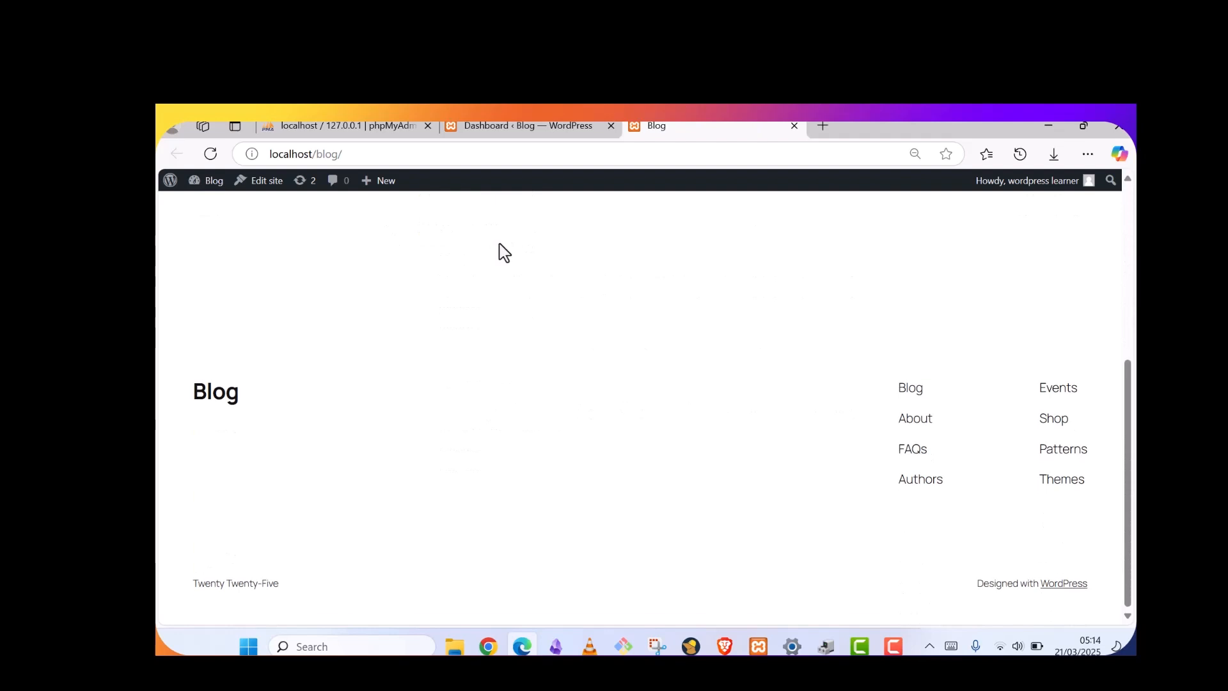
{"action": "scroll", "coordinate": [501, 250], "scroll_direction": "up", "scroll_amount": 5}
{"action": "left_click", "coordinate": [506, 126]}
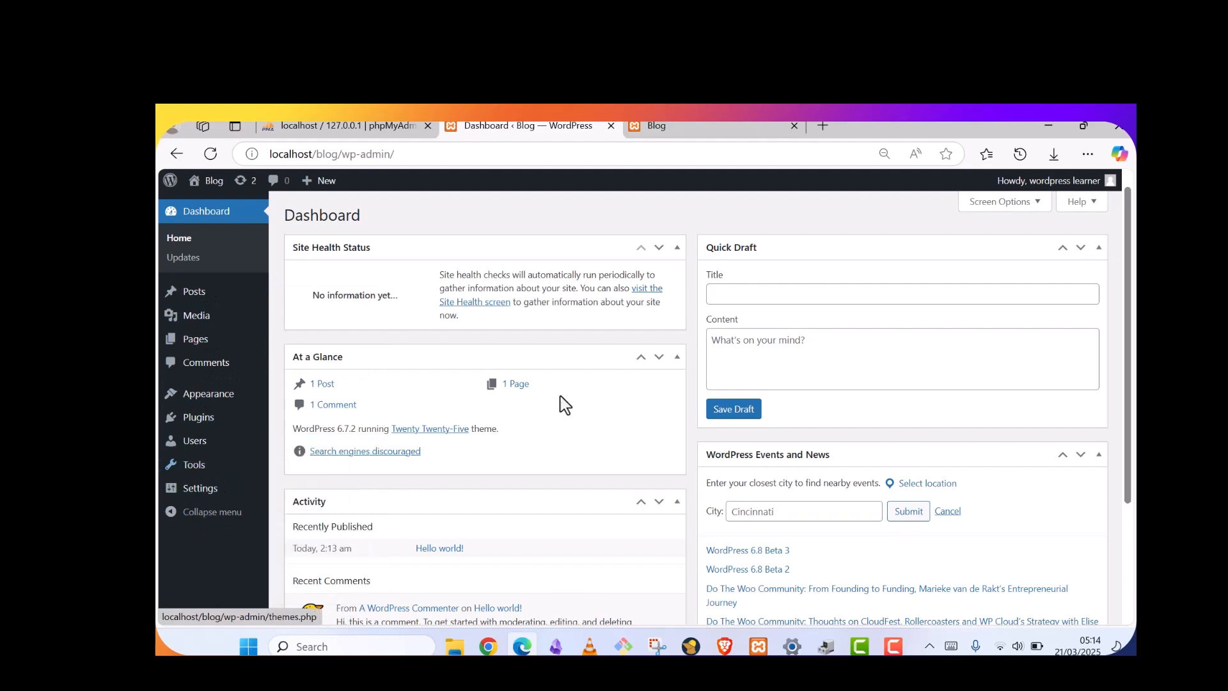
Select the dashboard's web address in the address bar and dismiss the suggestions list
{"action": "scroll", "coordinate": [874, 307], "scroll_direction": "down", "scroll_amount": 3}
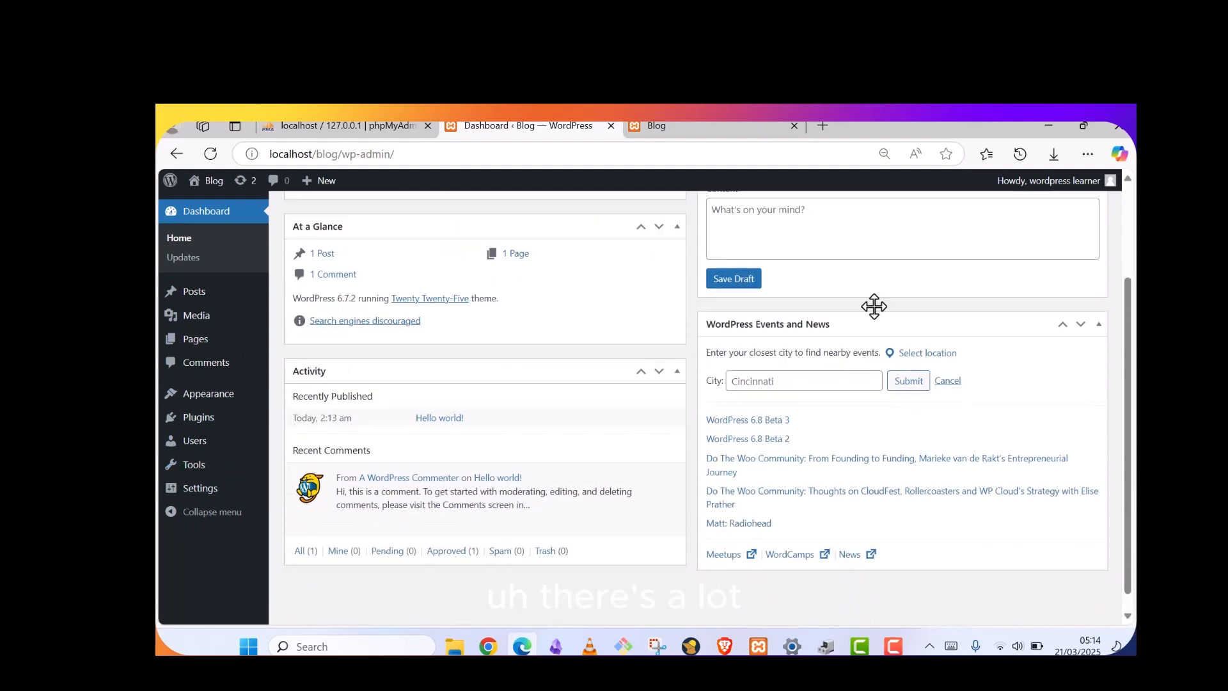
{"action": "scroll", "coordinate": [883, 310], "scroll_direction": "up", "scroll_amount": 3}
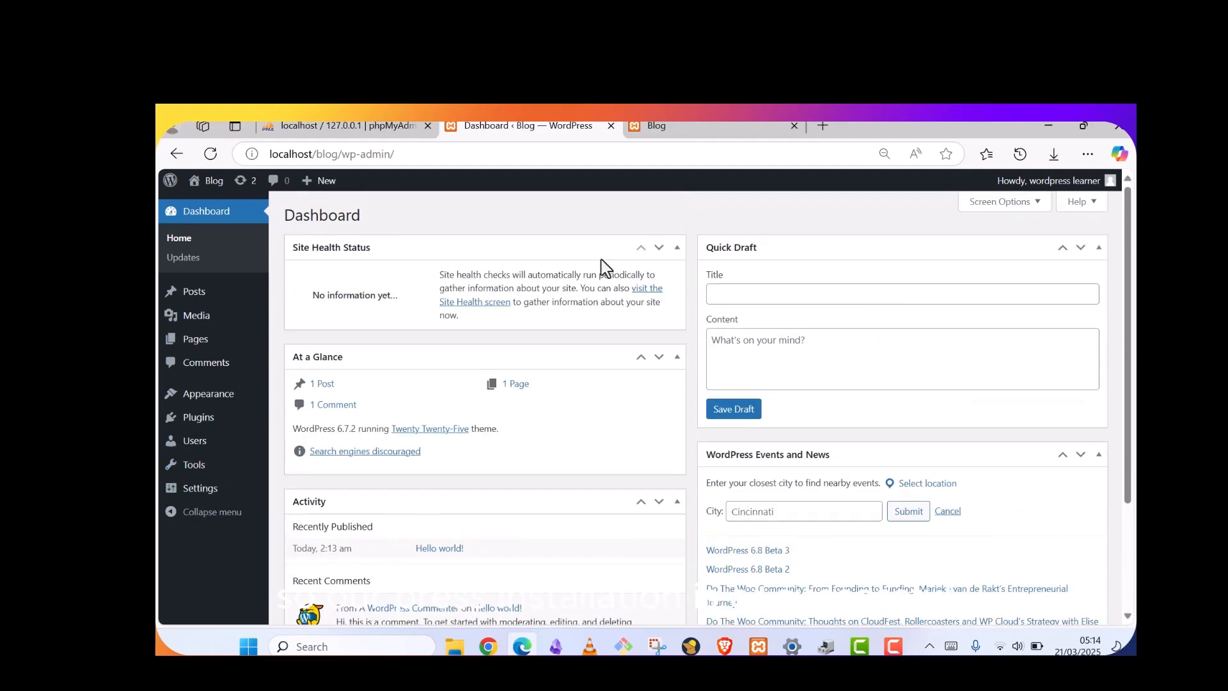
{"action": "left_click", "coordinate": [405, 154]}
{"action": "left_click", "coordinate": [496, 154]}
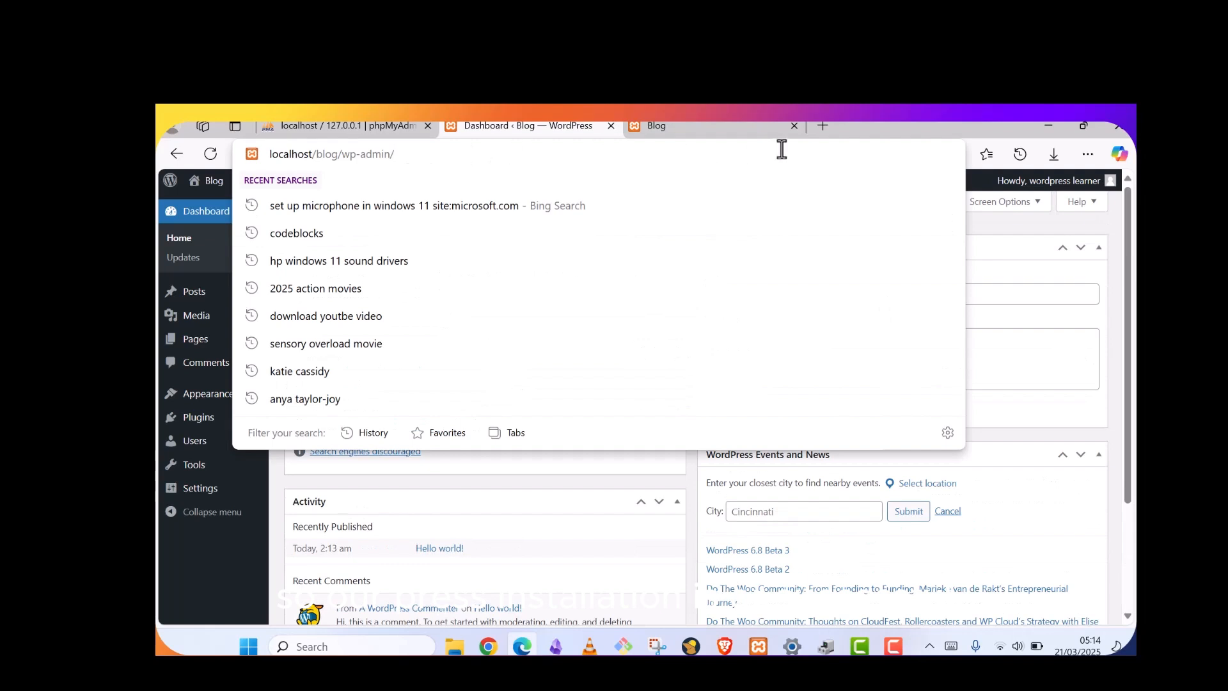
{"action": "left_click", "coordinate": [192, 587]}
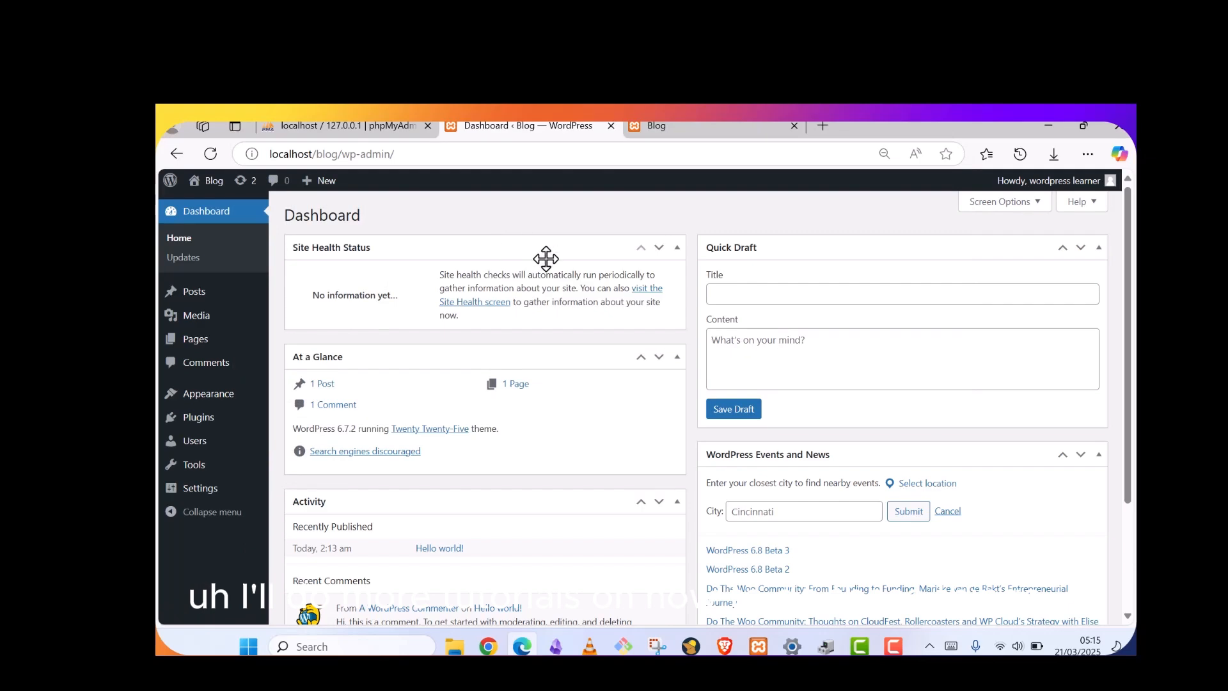
Bring the front-end Blog tab at localhost/blog/ with its Hello world! post forward
{"action": "scroll", "coordinate": [546, 259], "scroll_direction": "down", "scroll_amount": 1}
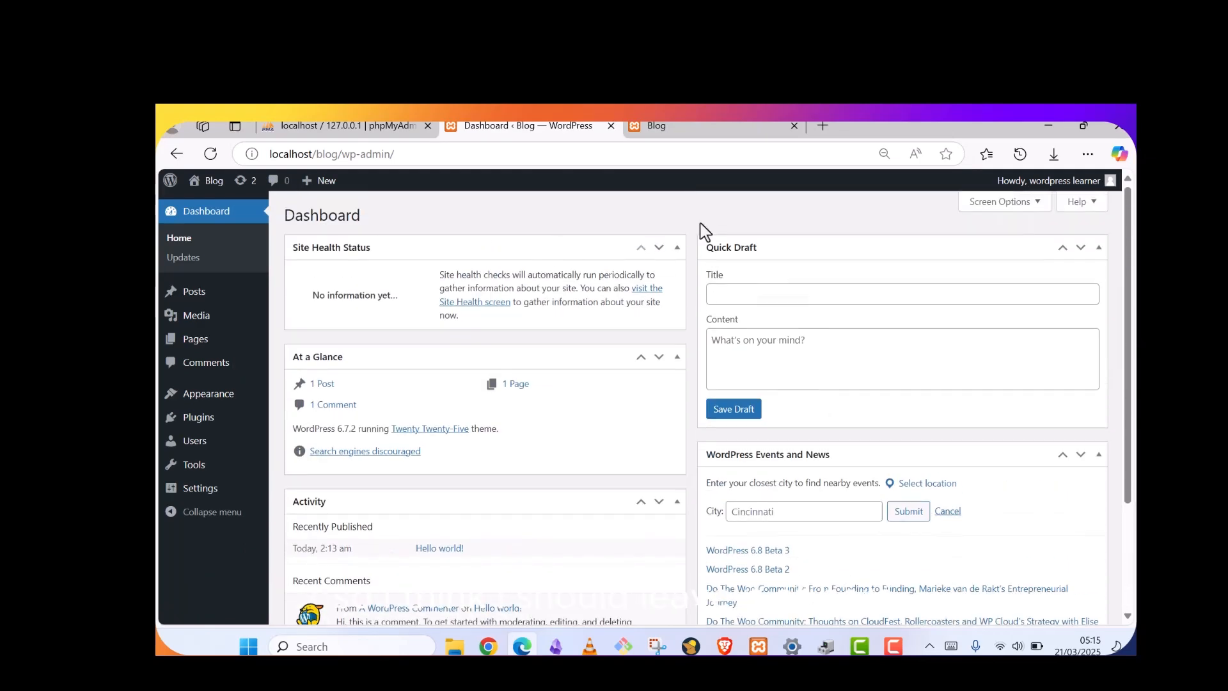
{"action": "left_click", "coordinate": [407, 155]}
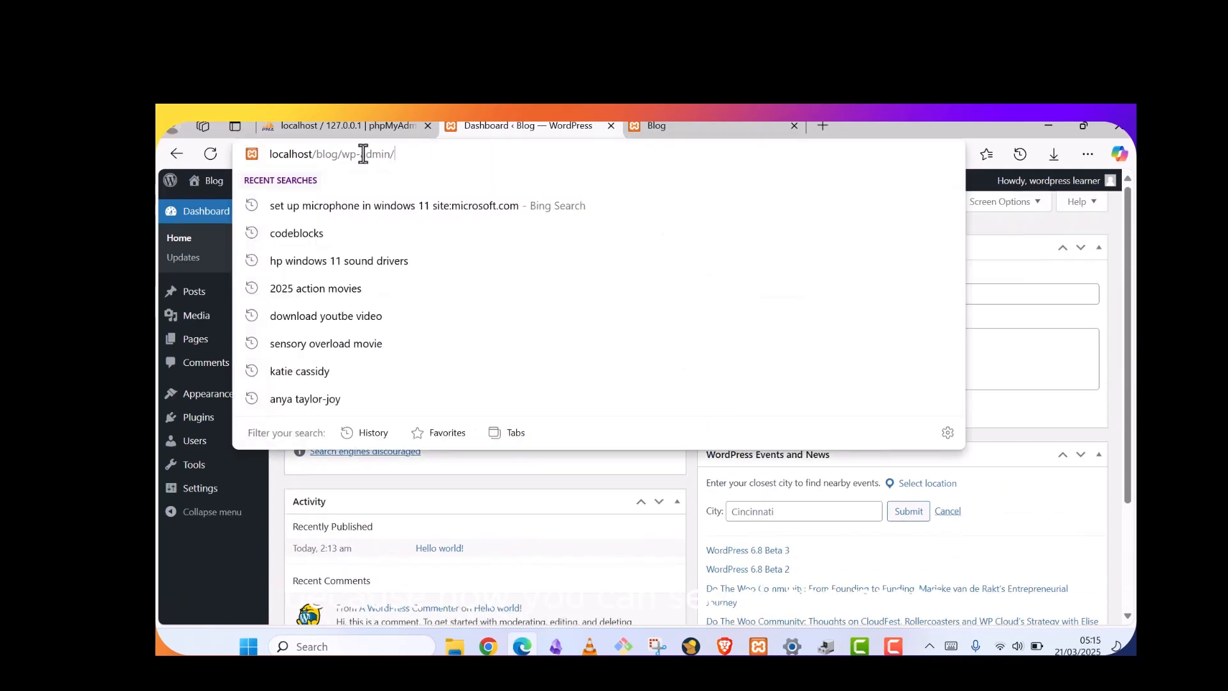
{"action": "left_click", "coordinate": [259, 526]}
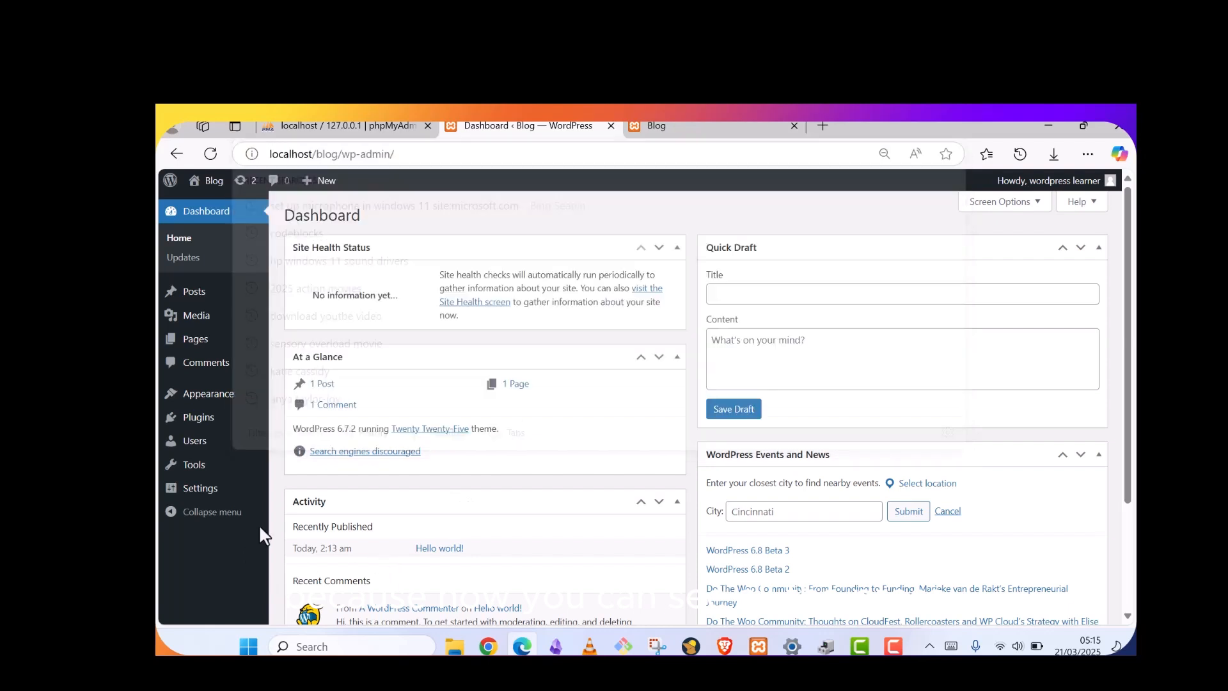
{"action": "left_click", "coordinate": [697, 126]}
{"action": "left_click", "coordinate": [368, 156]}
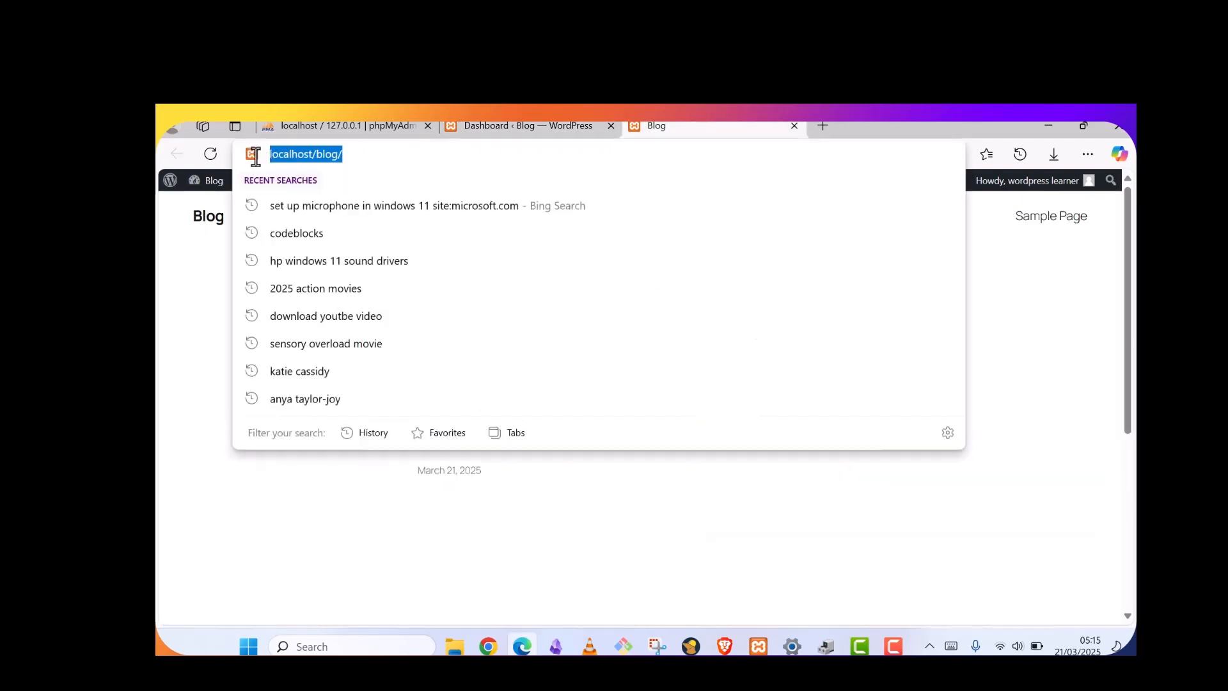
{"action": "left_click", "coordinate": [367, 152]}
{"action": "key", "text": "Escape"}
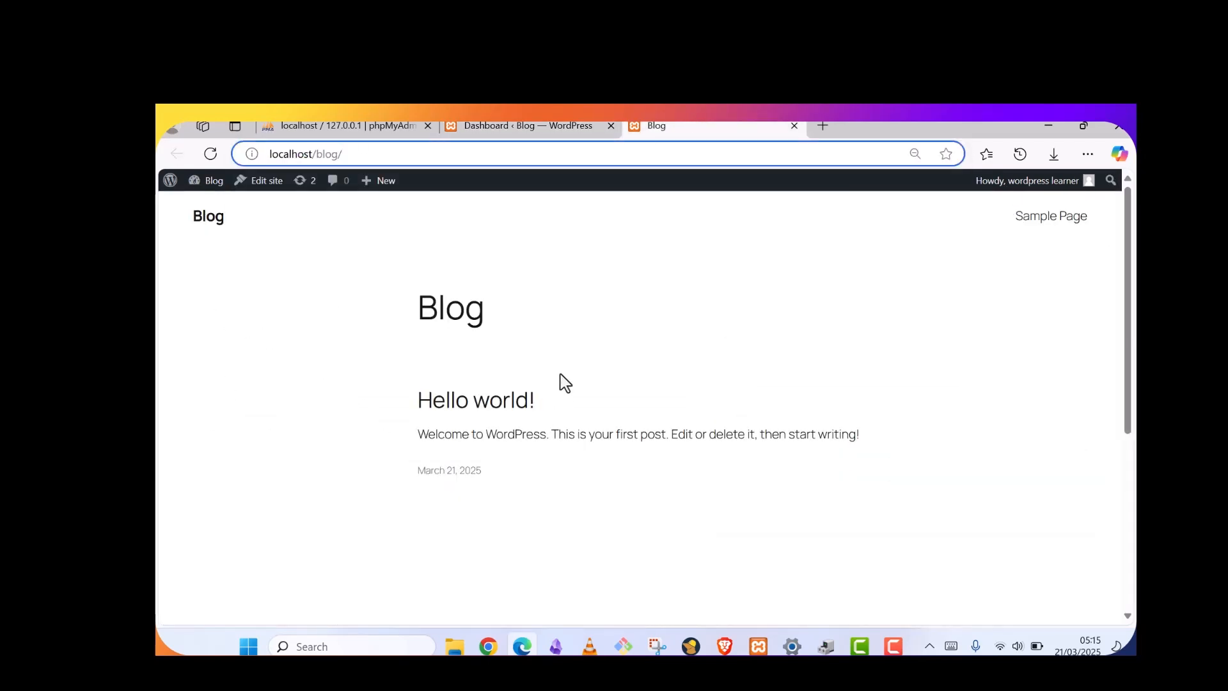
{"action": "scroll", "coordinate": [563, 381], "scroll_direction": "down", "scroll_amount": 5}
{"action": "scroll", "coordinate": [562, 381], "scroll_direction": "up", "scroll_amount": 5}
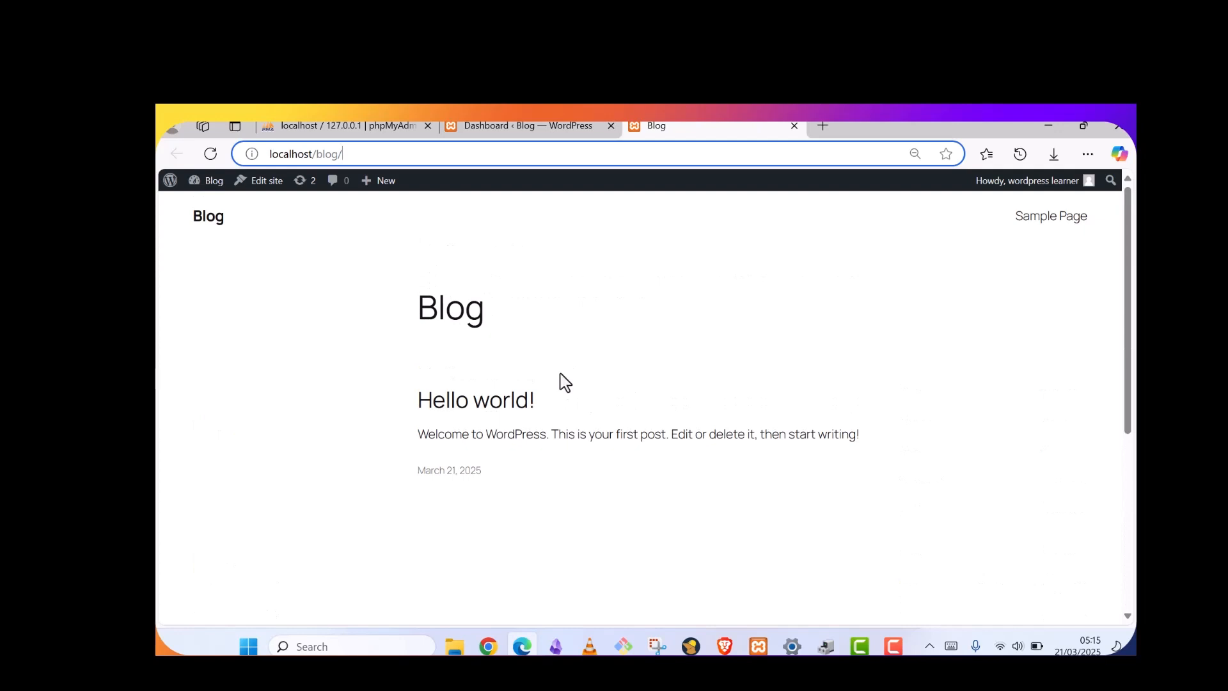
Switch to the 'Dashboard ‹ Blog — WordPress' tab and review its 1 Post, 1 Page, 1 Comment summary
{"action": "left_click", "coordinate": [540, 126]}
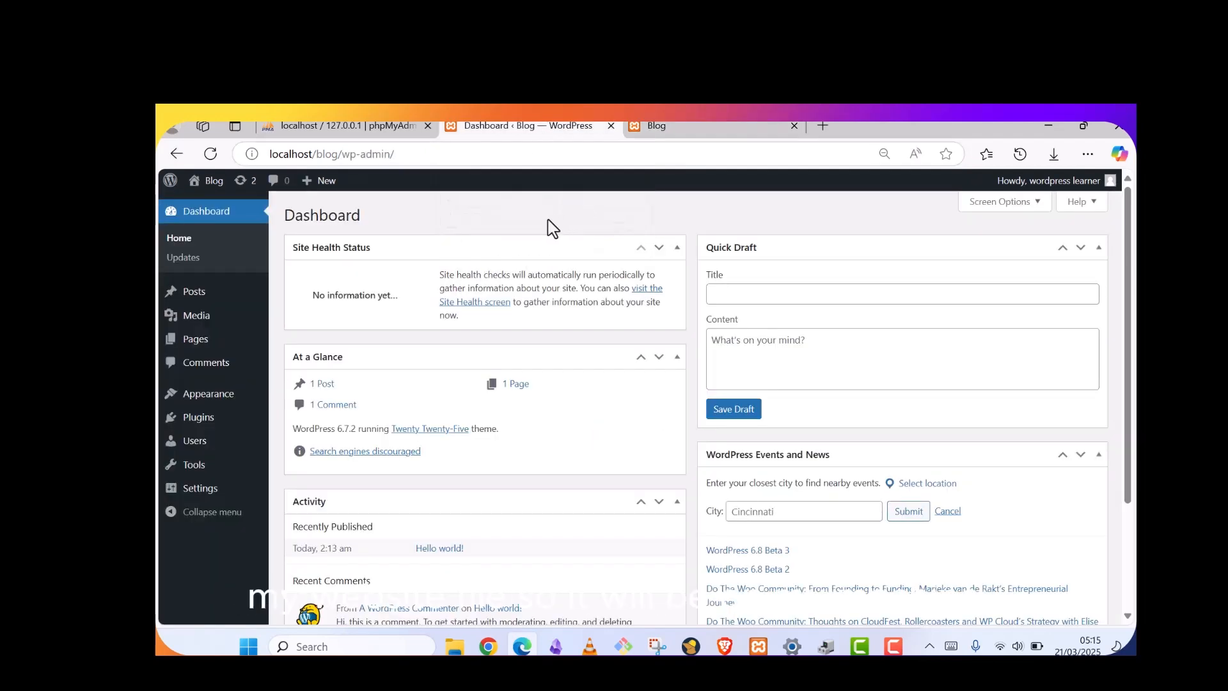
{"action": "scroll", "coordinate": [892, 448], "scroll_direction": "down", "scroll_amount": 3}
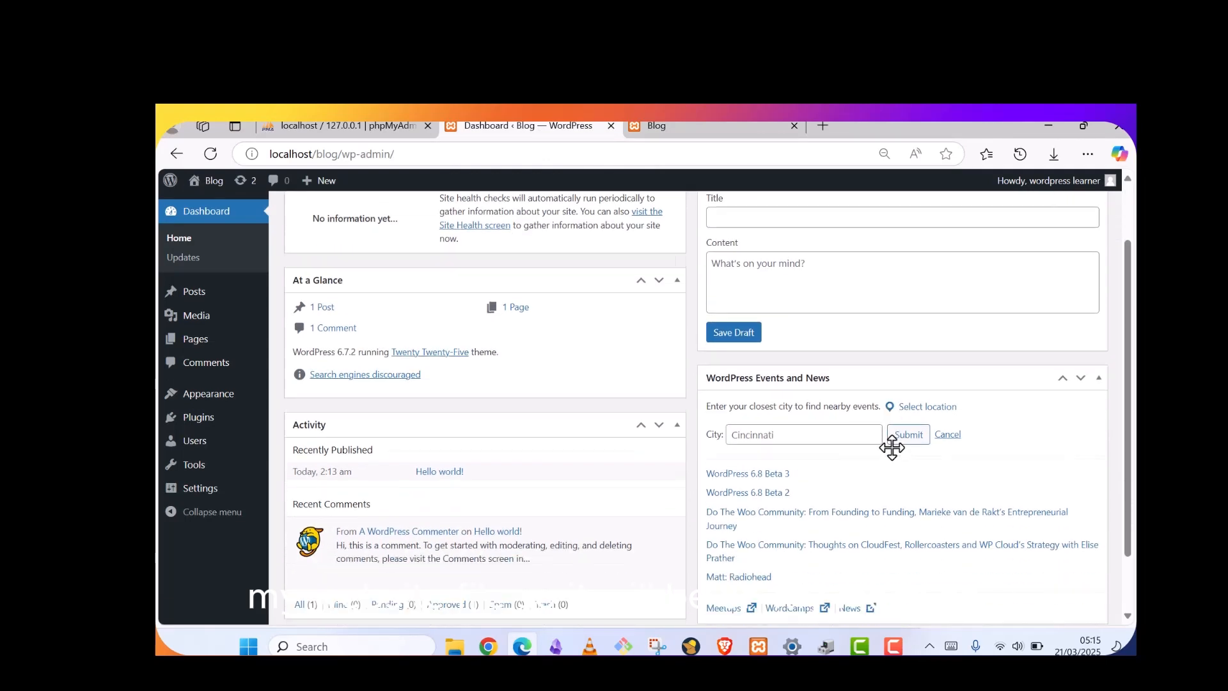
{"action": "scroll", "coordinate": [893, 448], "scroll_direction": "up", "scroll_amount": 3}
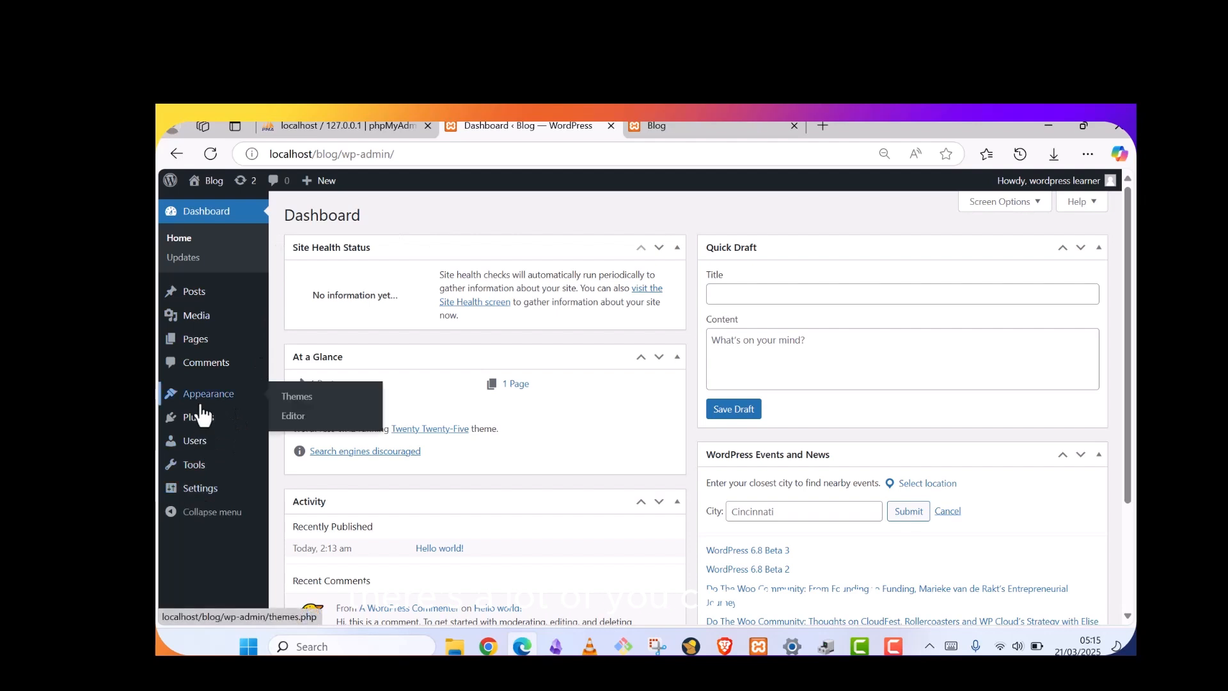
{"action": "mouse_move", "coordinate": [199, 426]}
{"action": "mouse_move", "coordinate": [213, 189]}
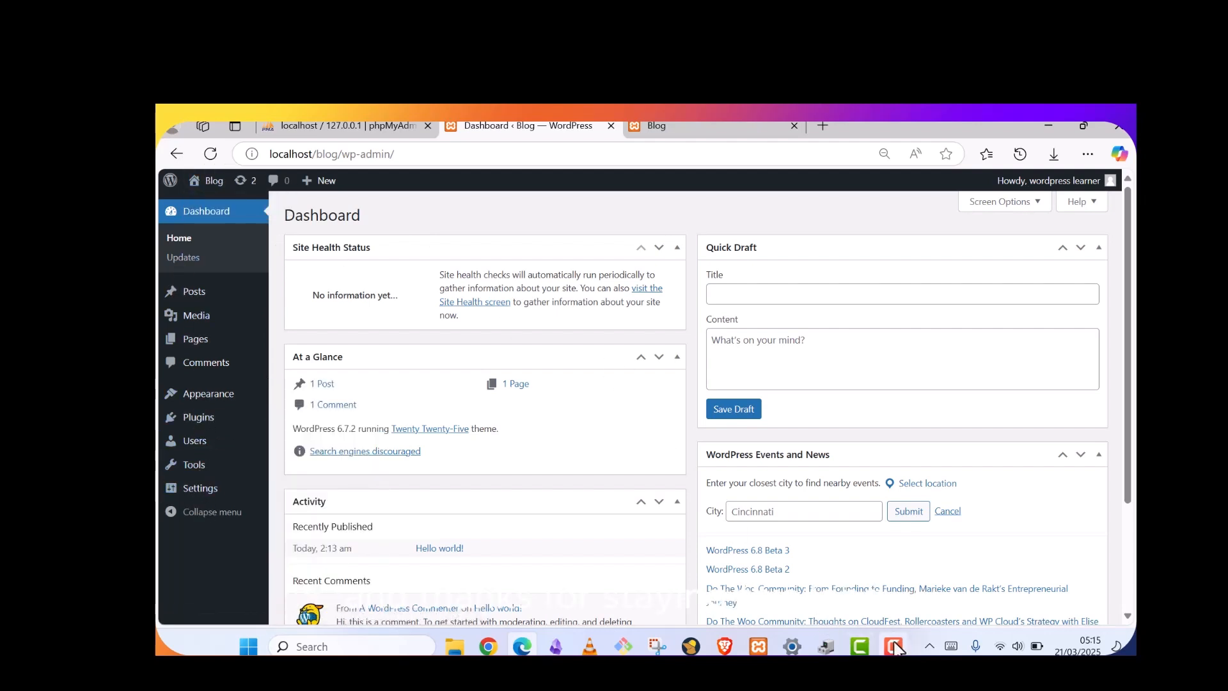
{"action": "mouse_move", "coordinate": [895, 647]}
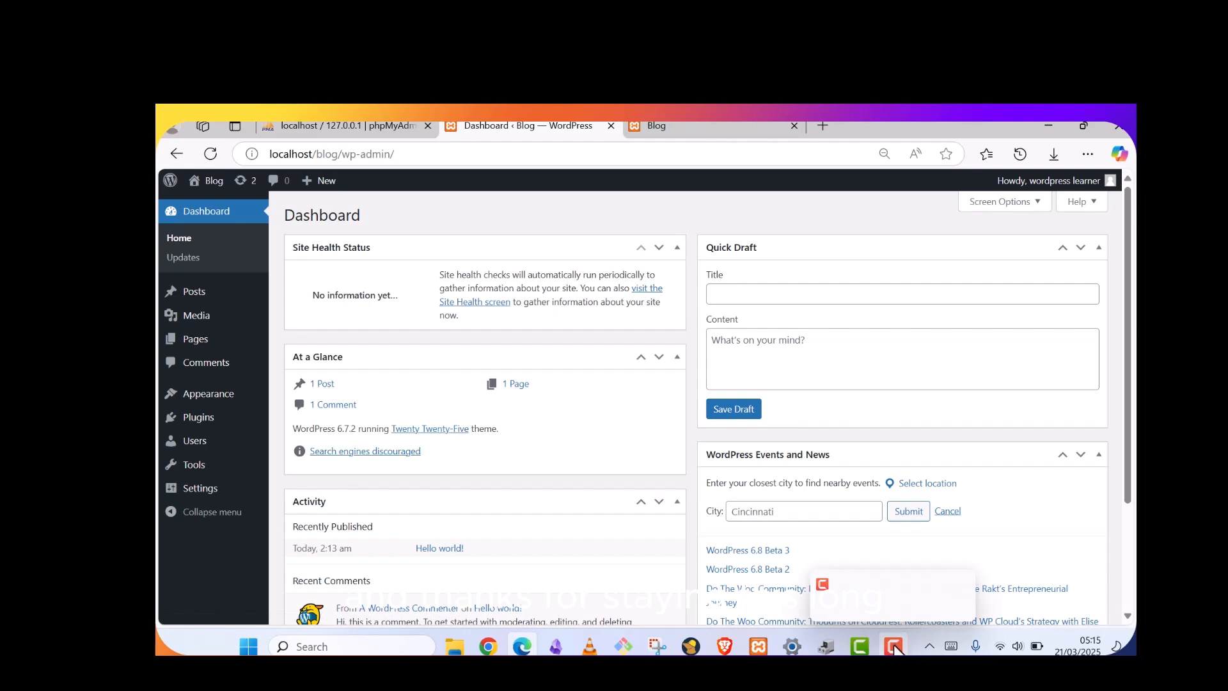